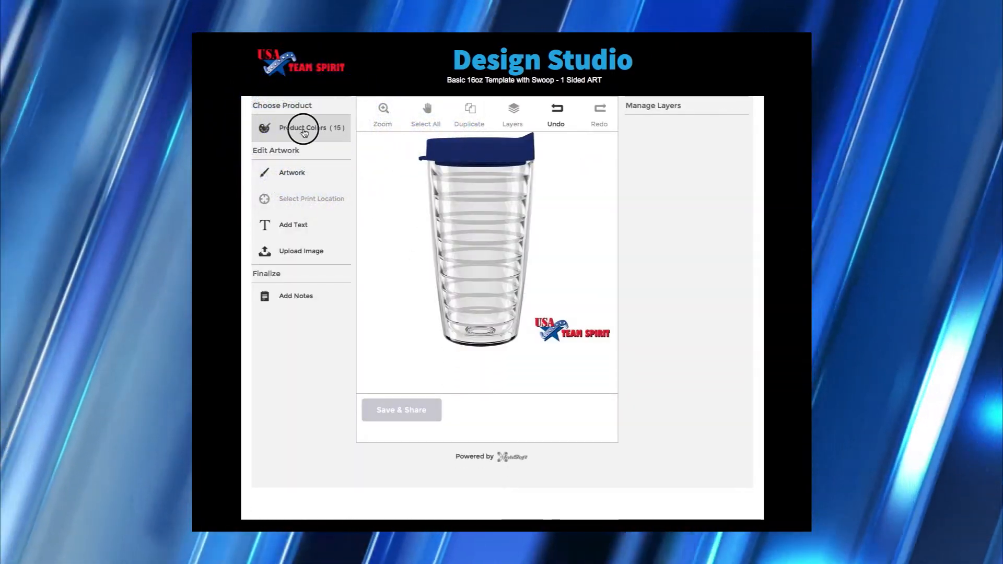
# - Preview the lid in yellow, red and orange, then set it back to navy
pyautogui.click(304, 131)
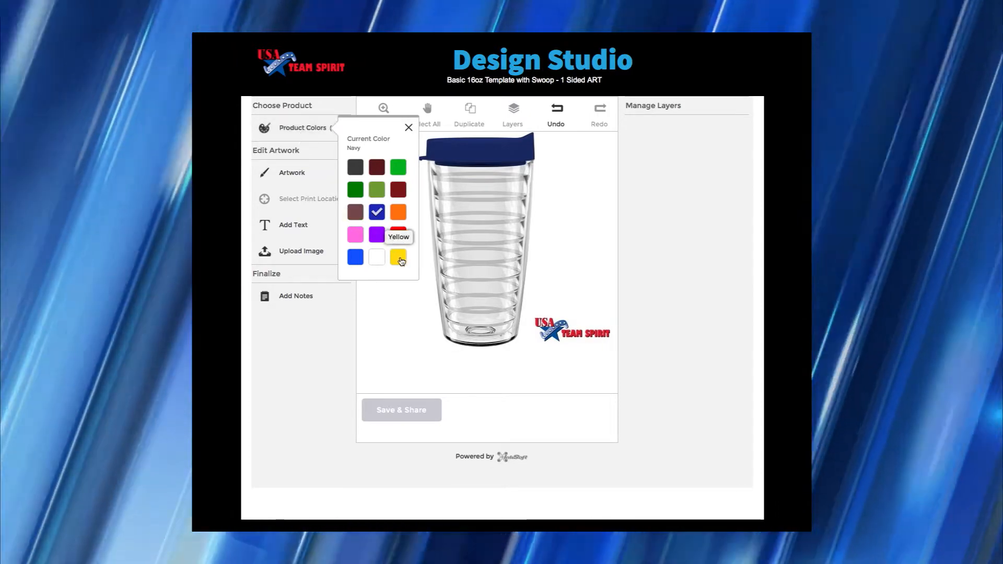
pyautogui.click(400, 259)
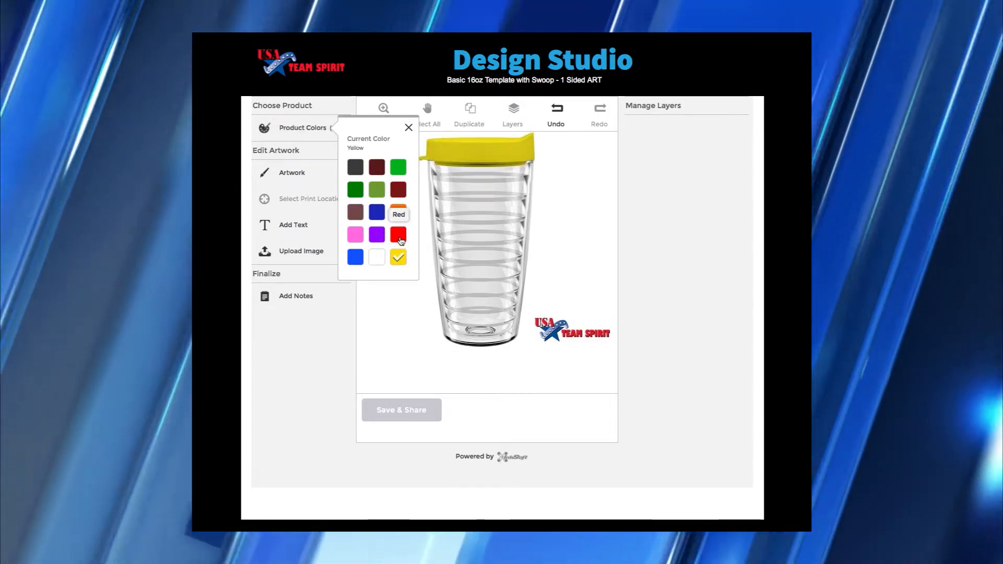
pyautogui.click(401, 240)
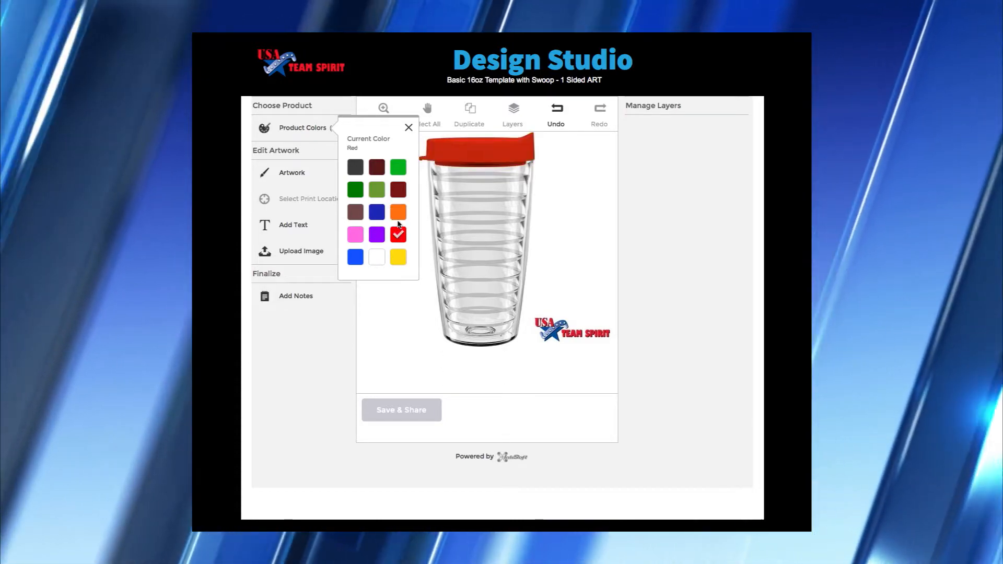
pyautogui.click(397, 218)
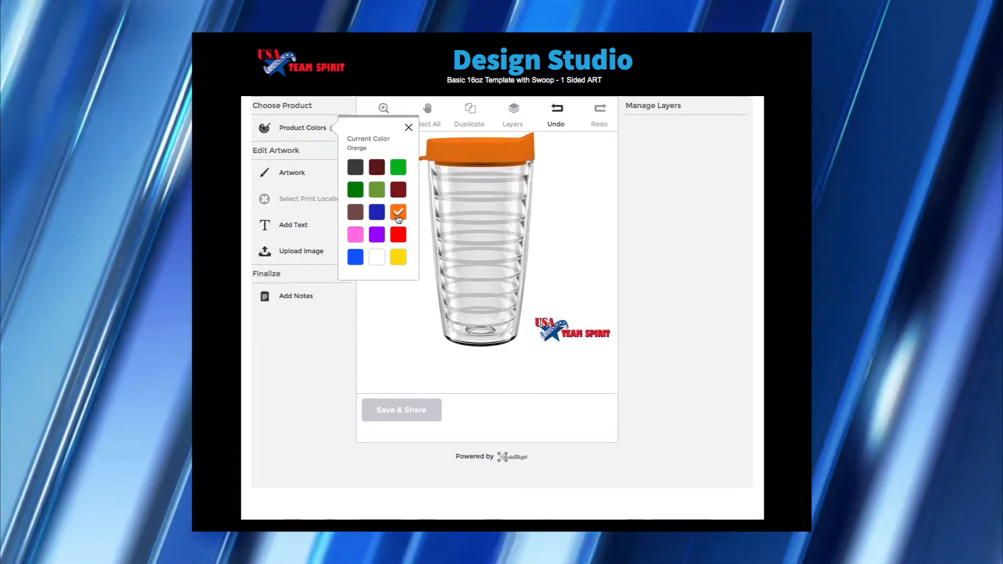
pyautogui.click(376, 216)
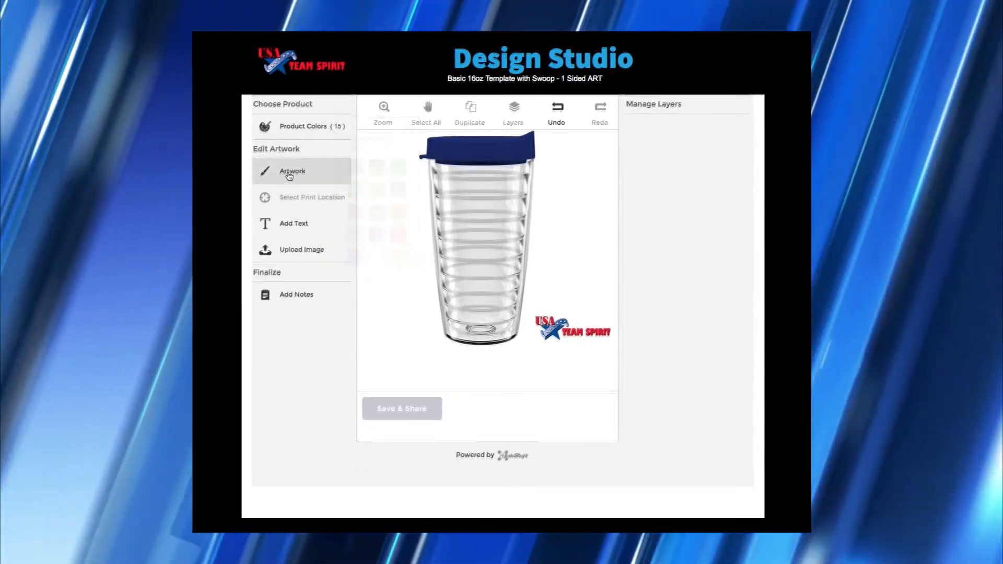
pyautogui.click(289, 176)
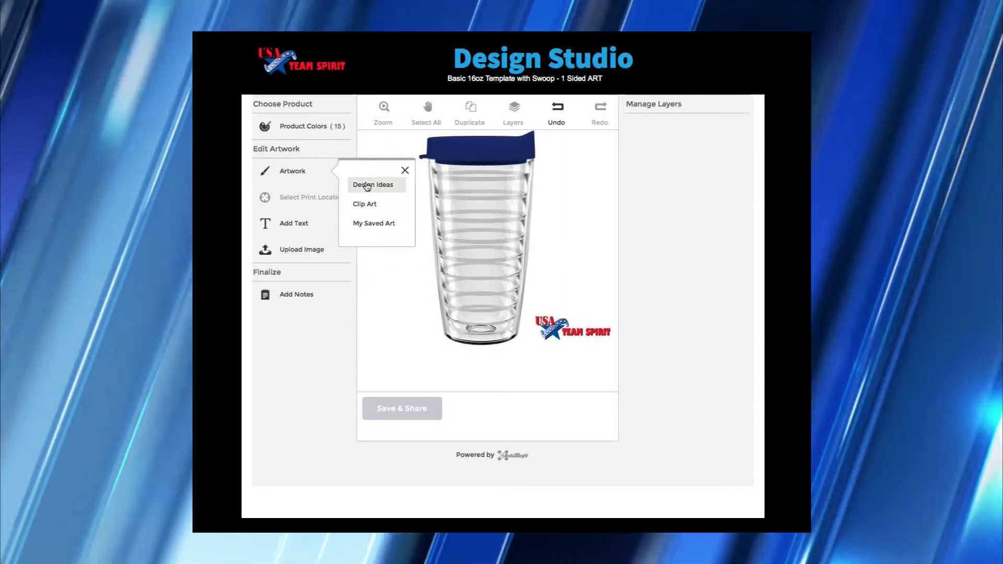
pyautogui.click(366, 185)
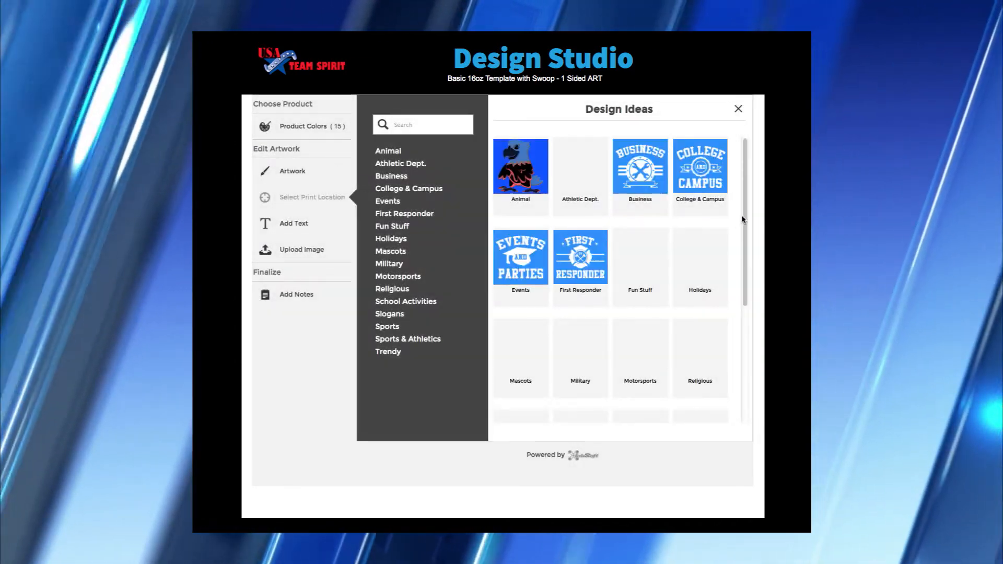
pyautogui.moveTo(745, 218); pyautogui.dragTo(743, 306)
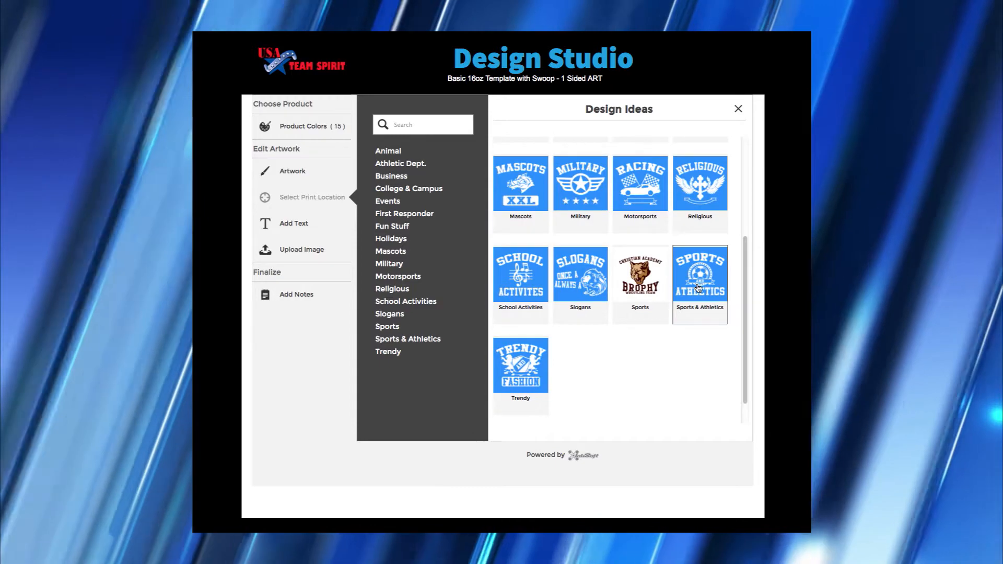
pyautogui.click(698, 288)
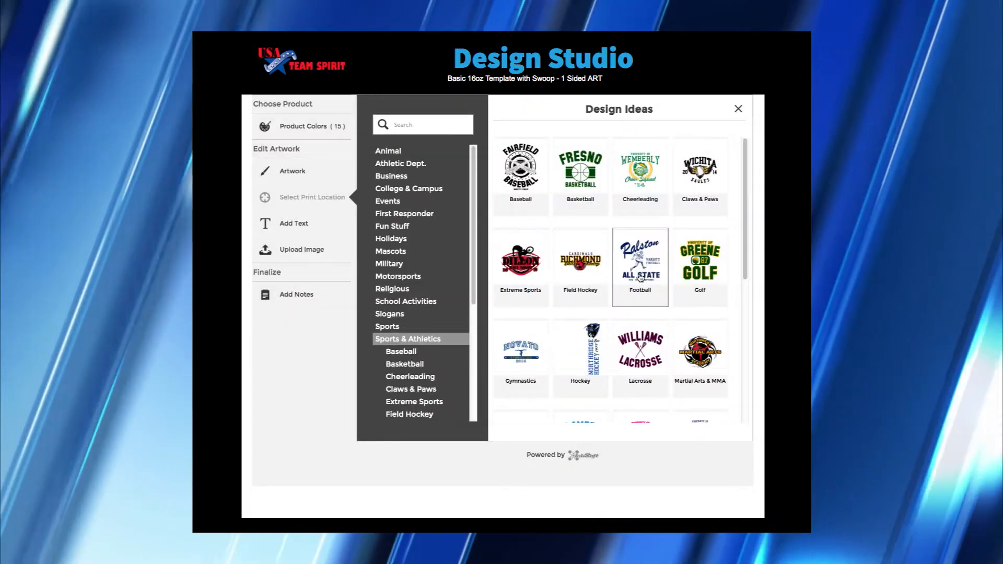
pyautogui.click(641, 277)
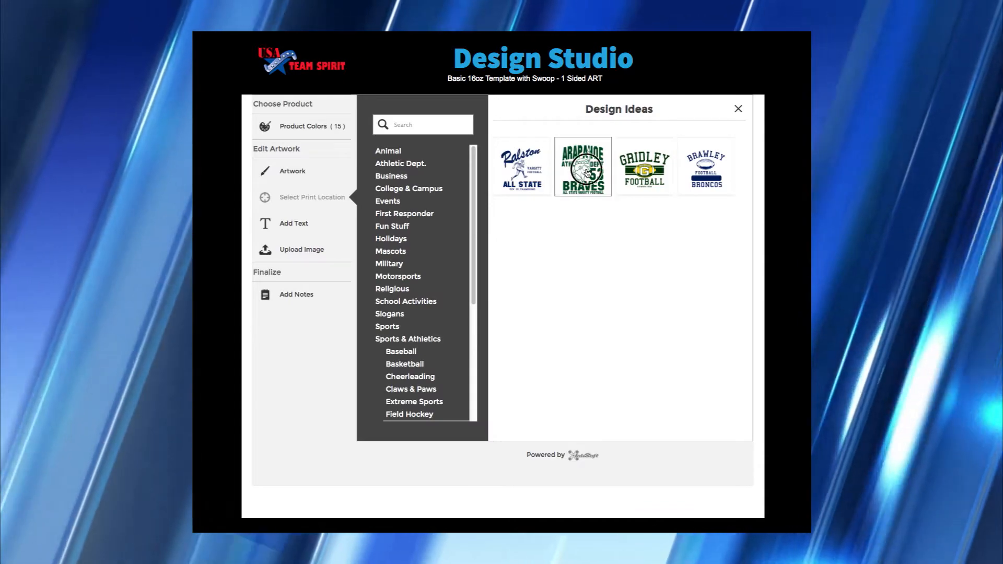
pyautogui.click(585, 169)
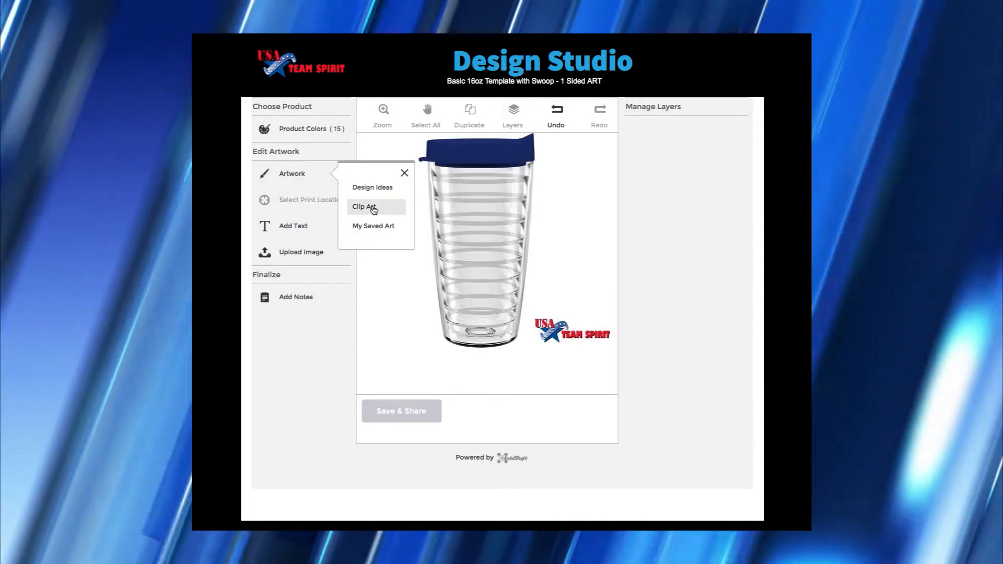
# - Browse the Mascots clip art, then place the saved Western 2014 design on the tumbler
pyautogui.click(374, 208)
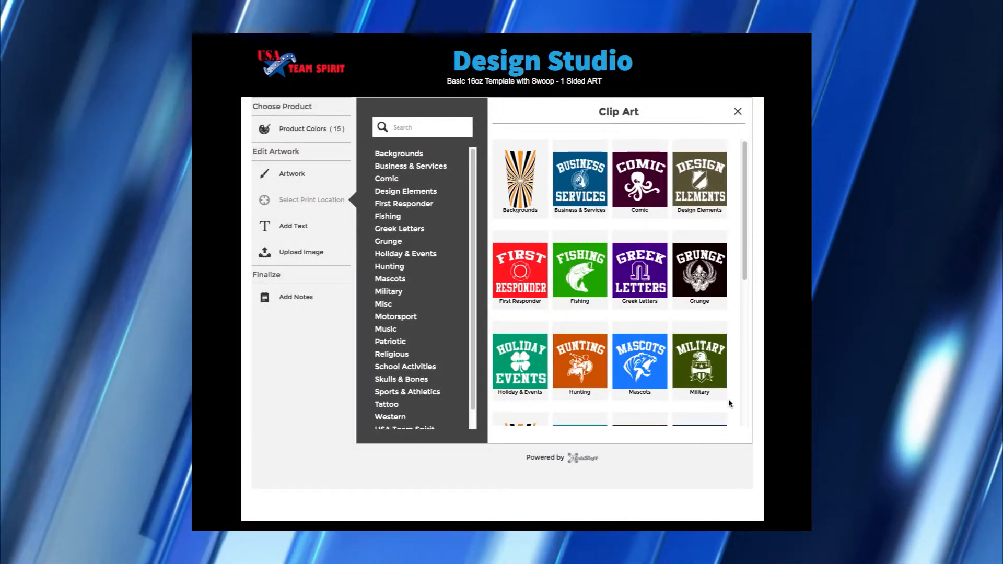
pyautogui.click(645, 363)
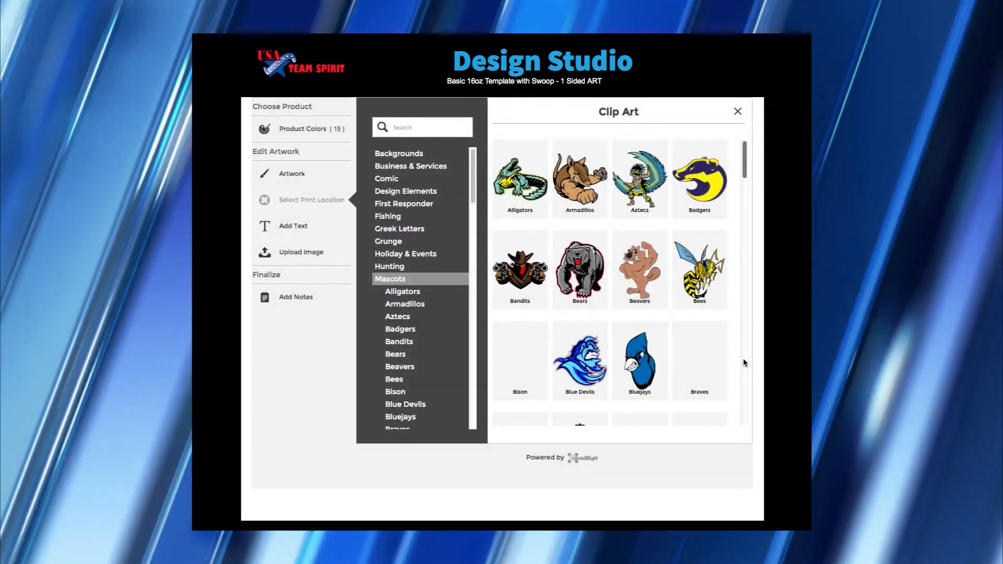
pyautogui.click(527, 205)
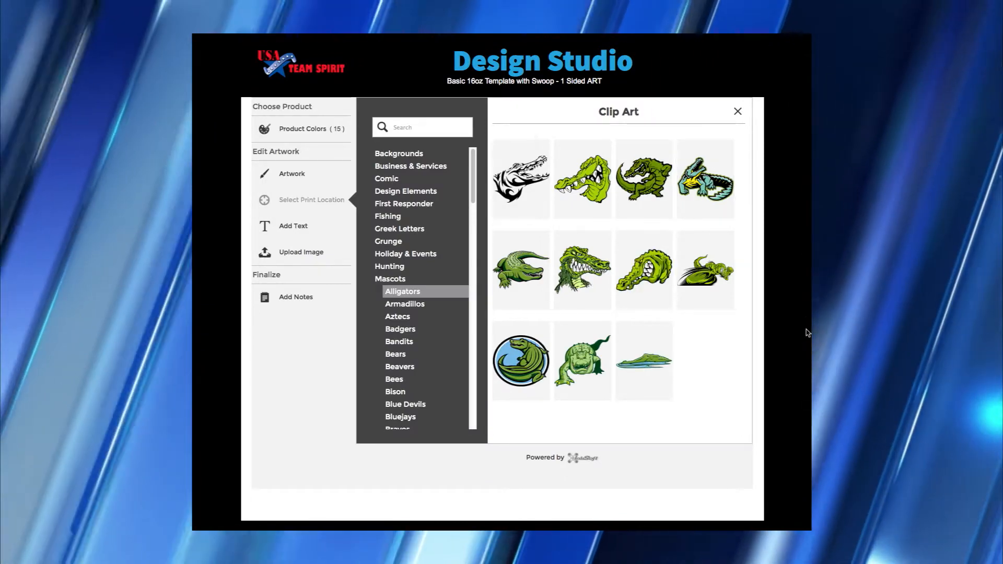
pyautogui.click(374, 226)
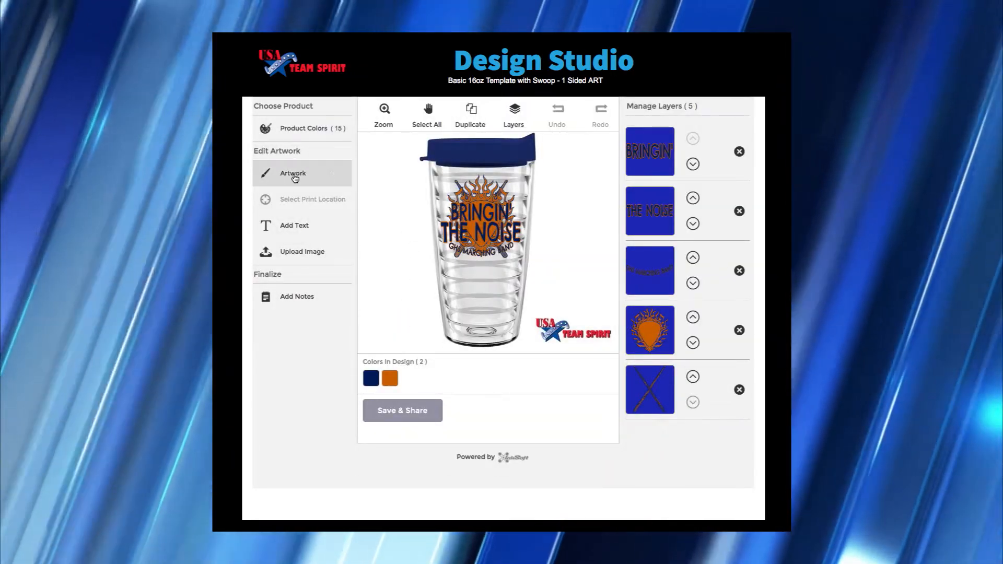
pyautogui.click(295, 177)
pyautogui.click(361, 225)
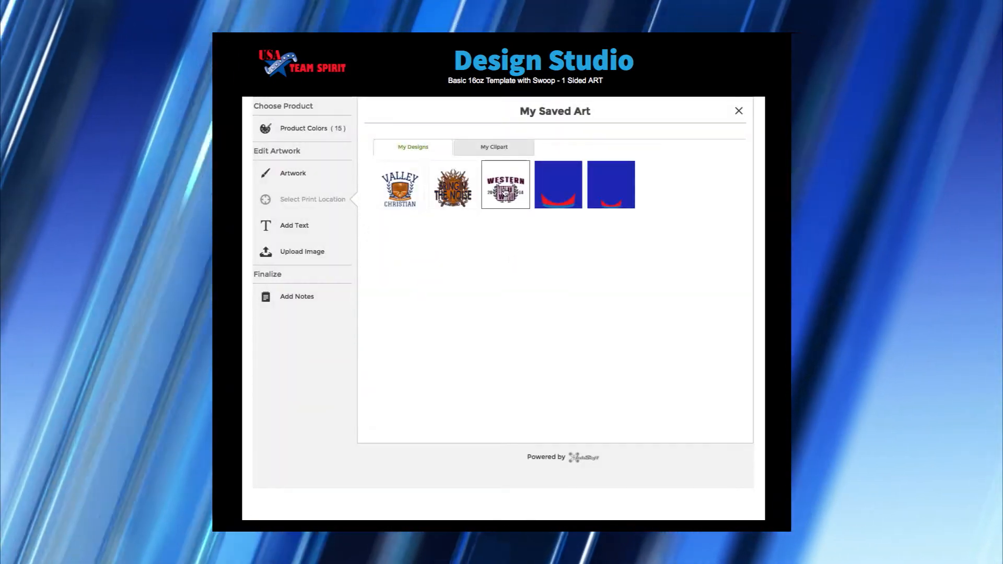
pyautogui.click(505, 192)
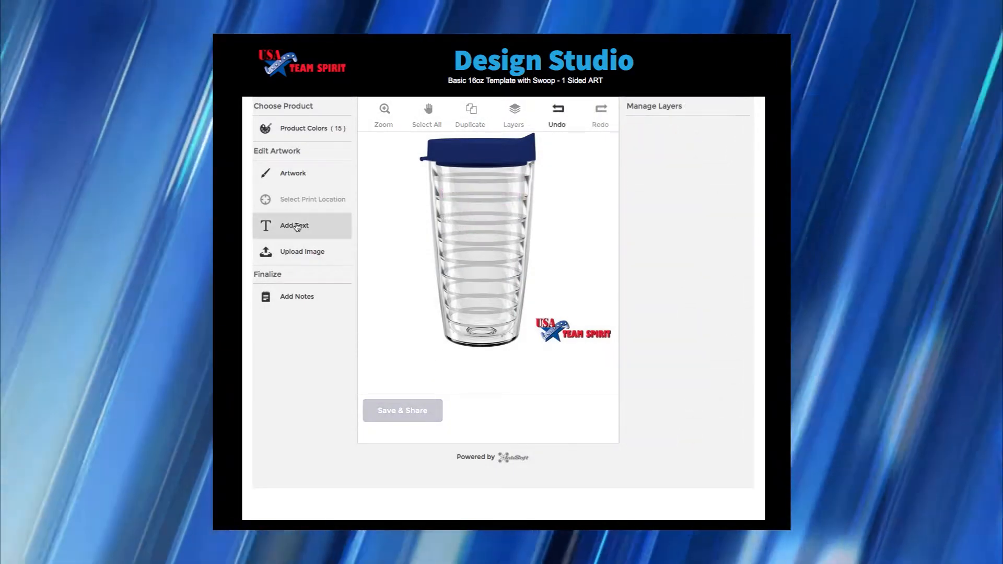
# - Add a text object reading 'Blue Jays' and move it up just under the lid
pyautogui.click(295, 226)
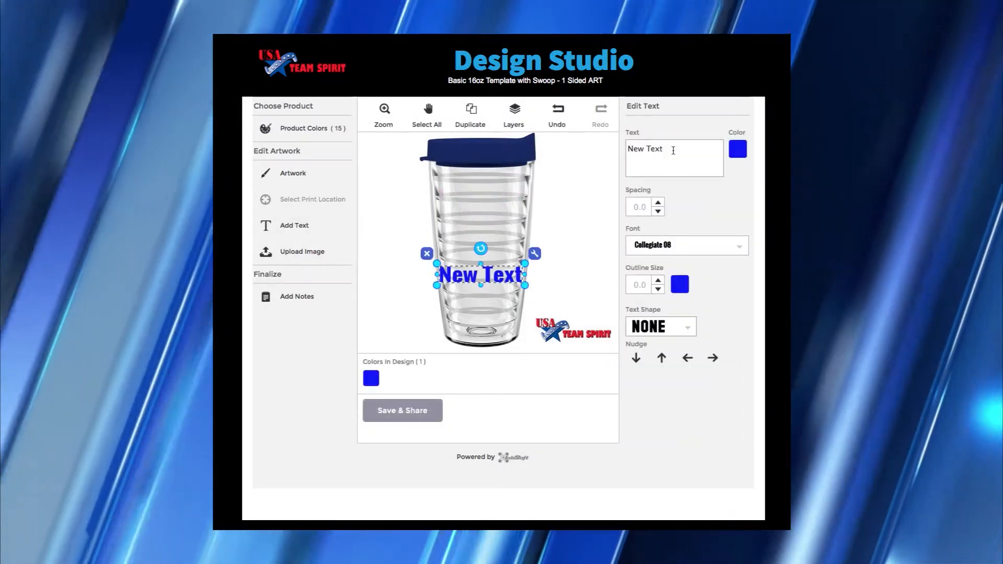
pyautogui.tripleClick(673, 151)
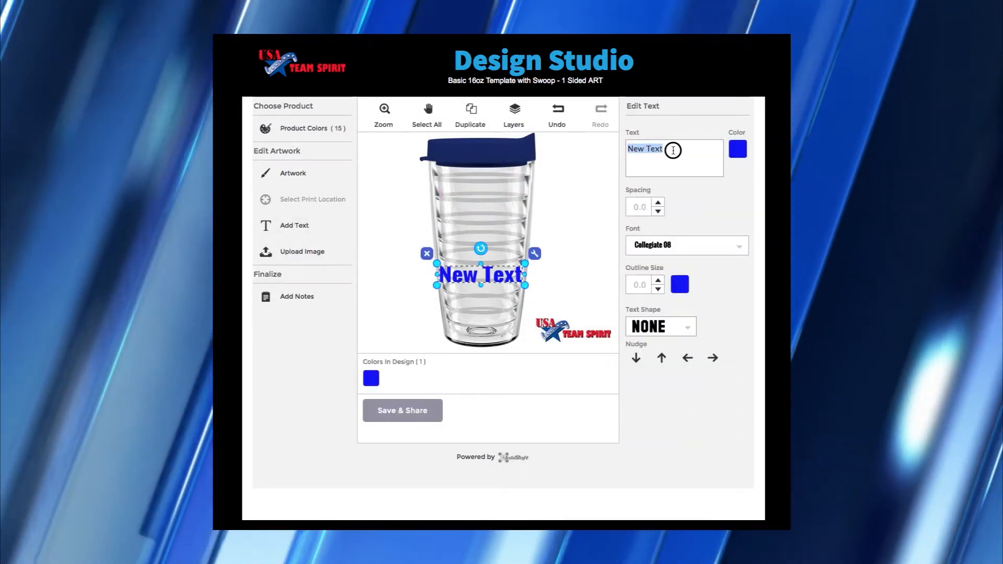
pyautogui.write('Blue ')
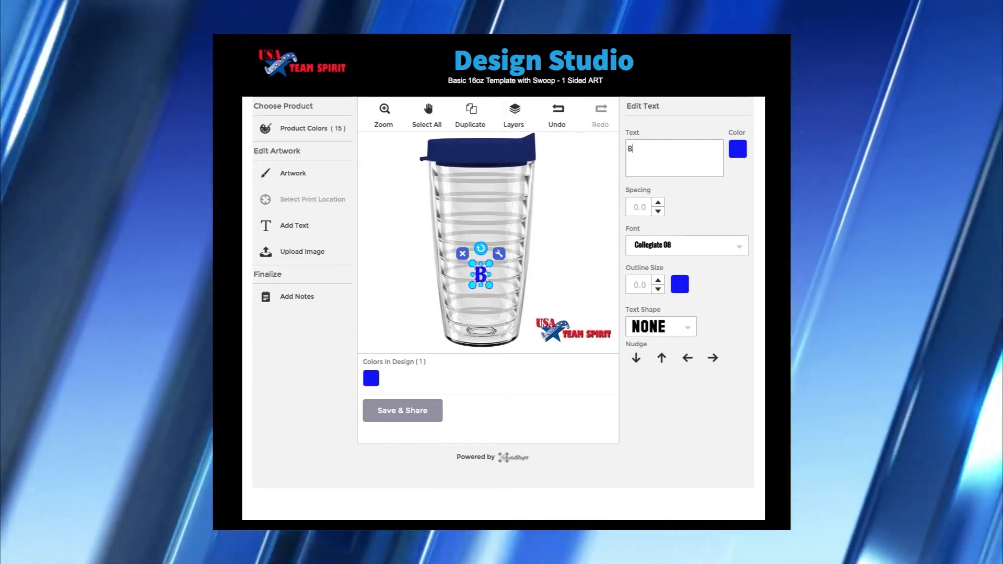
pyautogui.write('Jays')
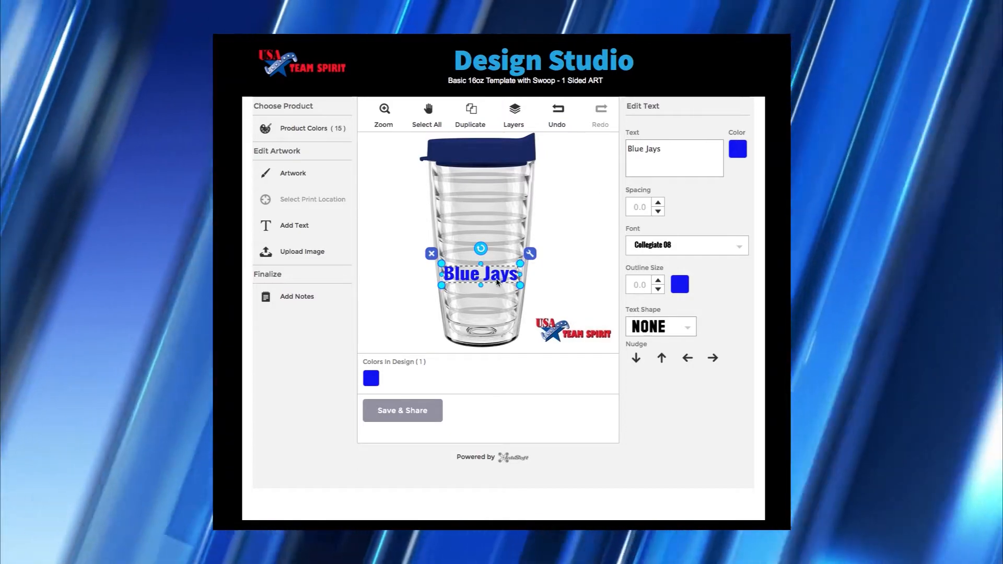
pyautogui.moveTo(497, 282); pyautogui.dragTo(497, 199)
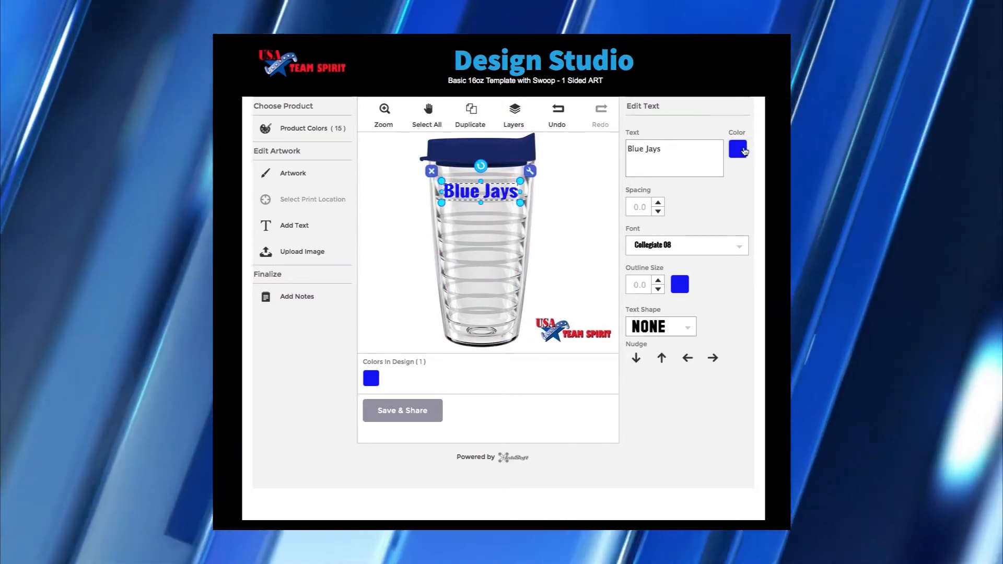
pyautogui.click(743, 151)
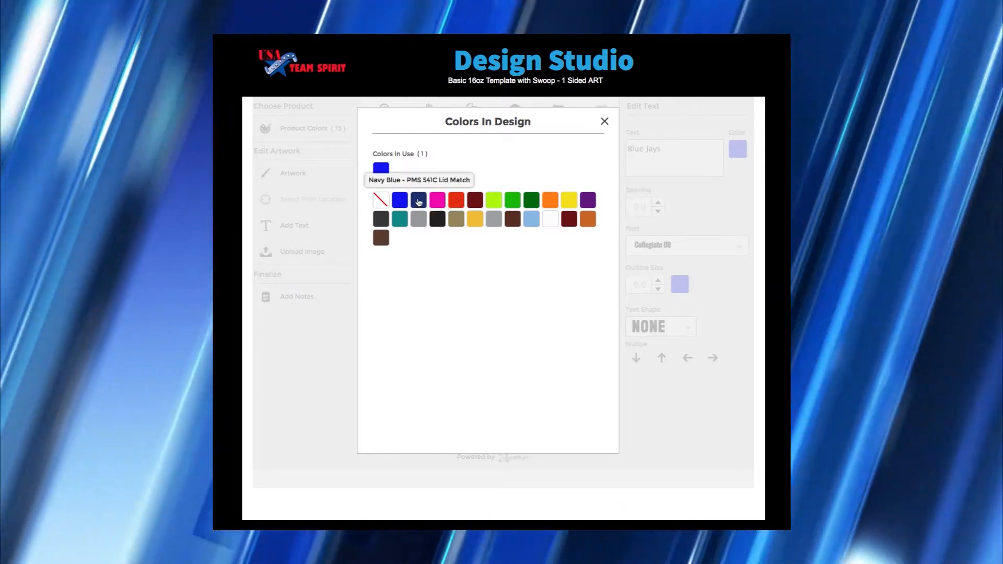
# - Make the Blue Jays text navy blue with letter spacing 0.1
pyautogui.click(418, 201)
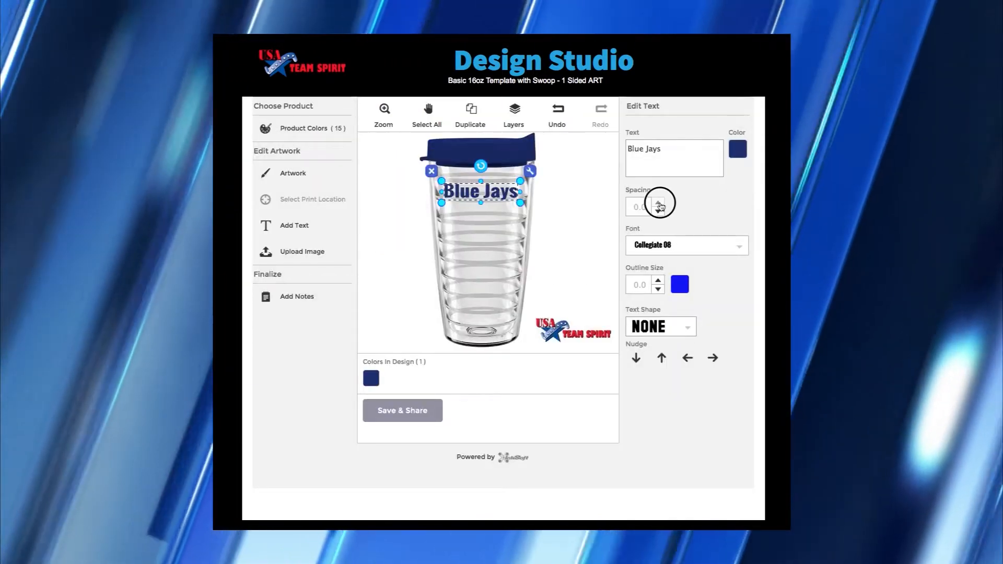
pyautogui.click(659, 203)
pyautogui.click(659, 203)
pyautogui.click(658, 203)
pyautogui.click(659, 212)
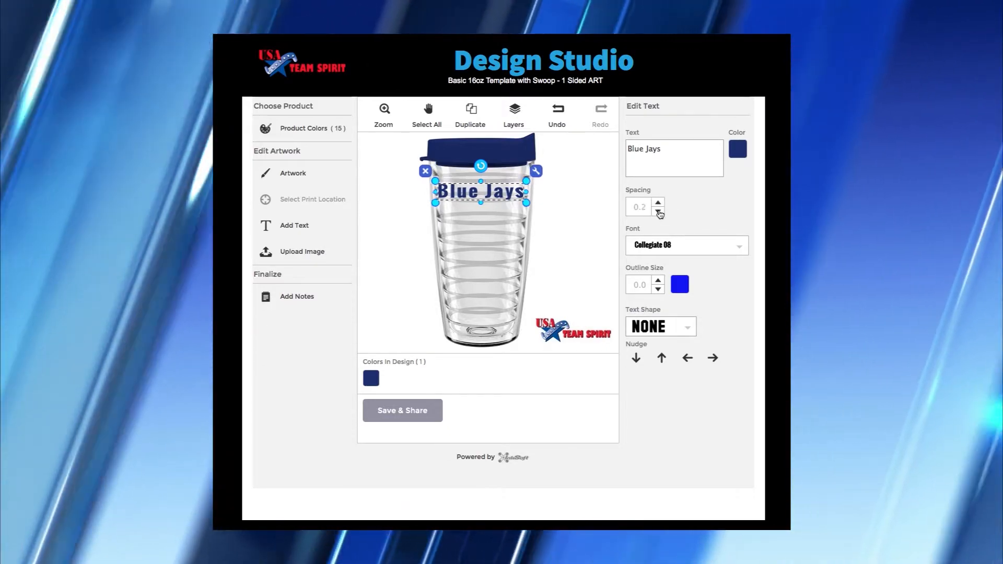
pyautogui.click(659, 212)
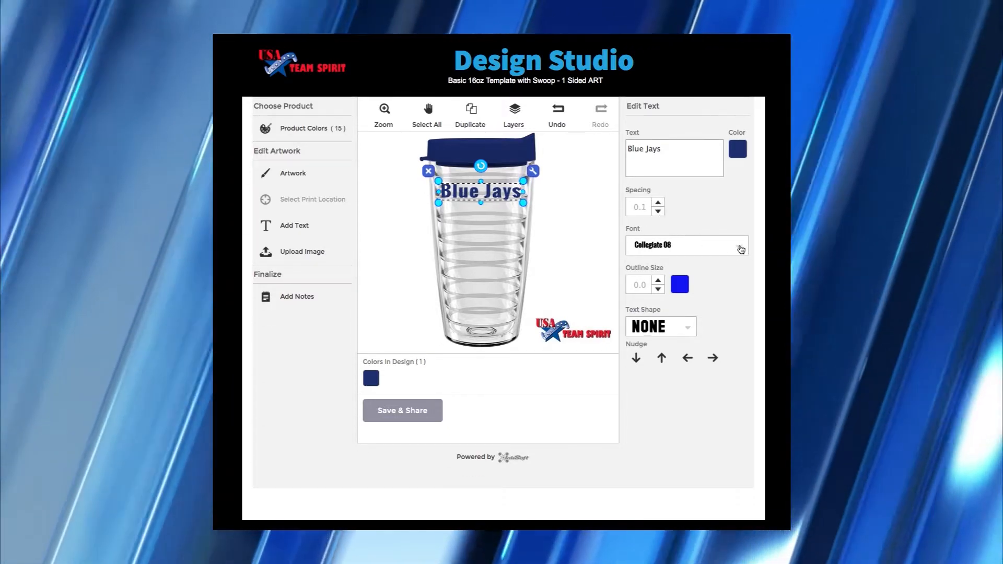
# - Switch Blue Jays to a font from the Outline category and reposition it slightly
pyautogui.click(741, 250)
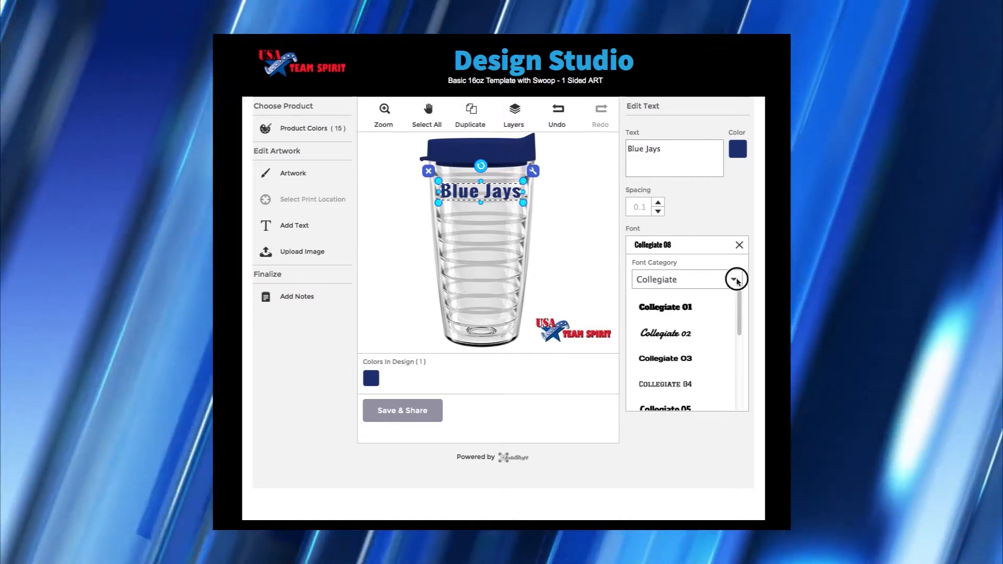
pyautogui.click(737, 281)
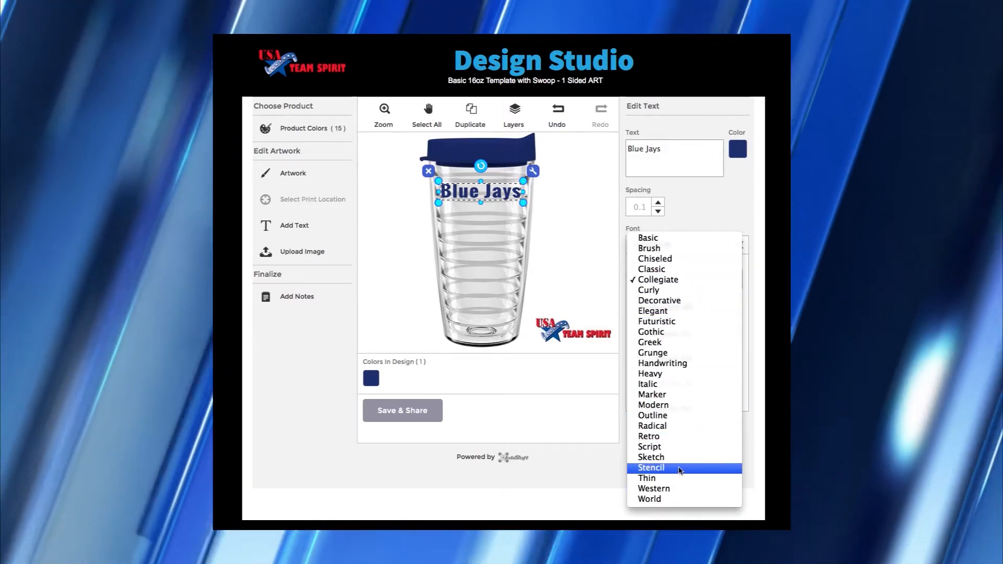
pyautogui.click(672, 416)
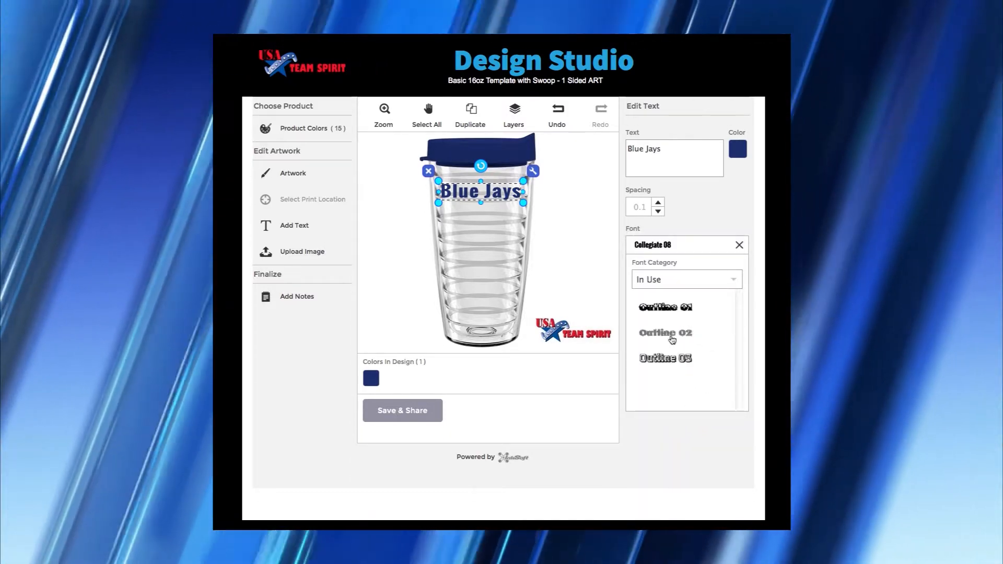
pyautogui.click(662, 358)
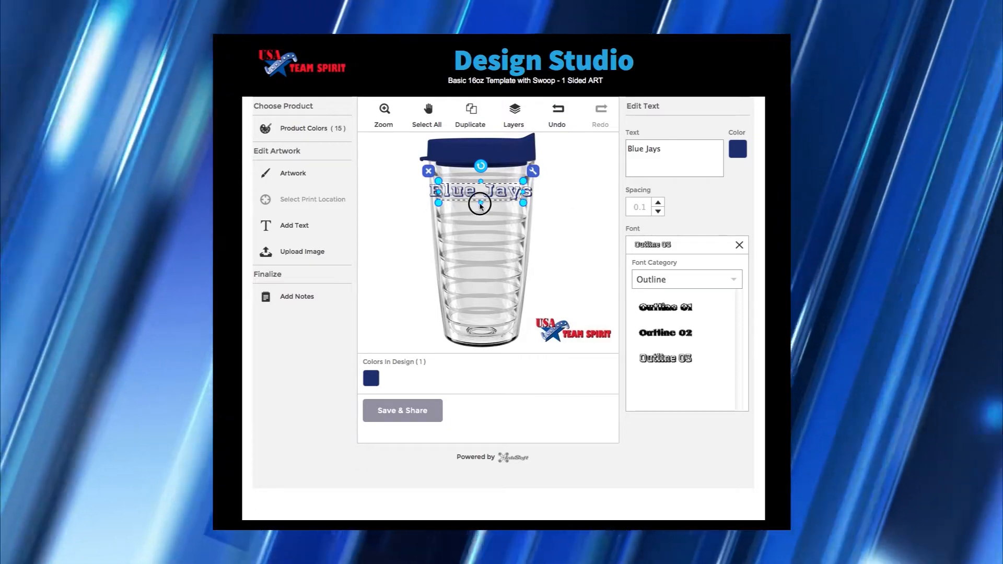
pyautogui.moveTo(480, 205); pyautogui.dragTo(489, 209)
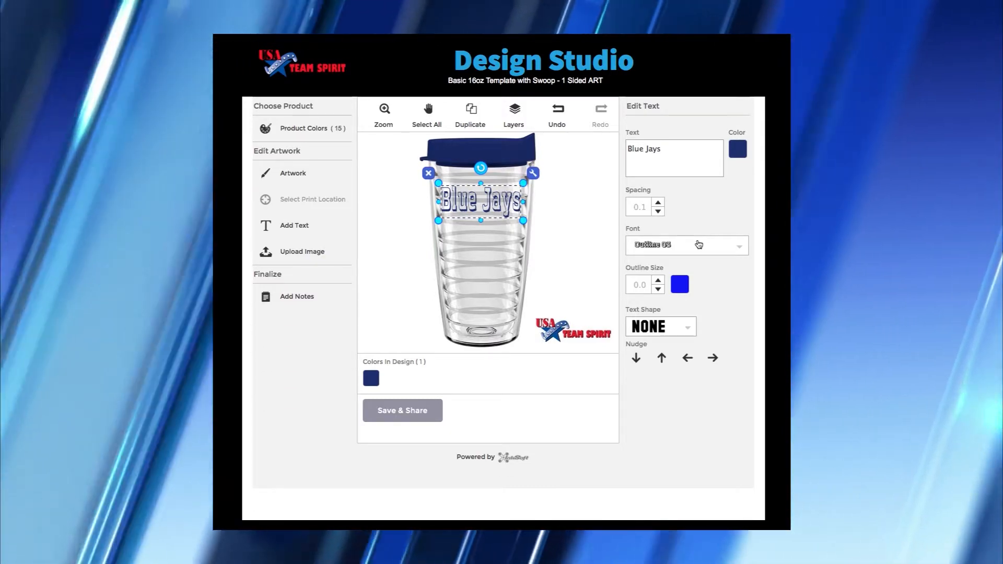
# - After trying Outline 01, set the Blue Jays text in the Collegiate 01 font
pyautogui.click(698, 244)
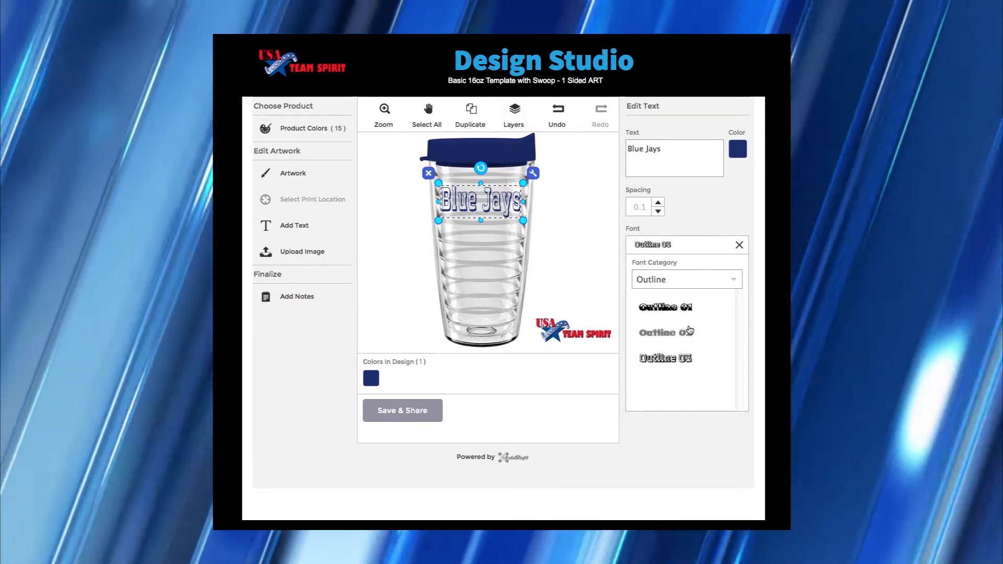
pyautogui.click(671, 335)
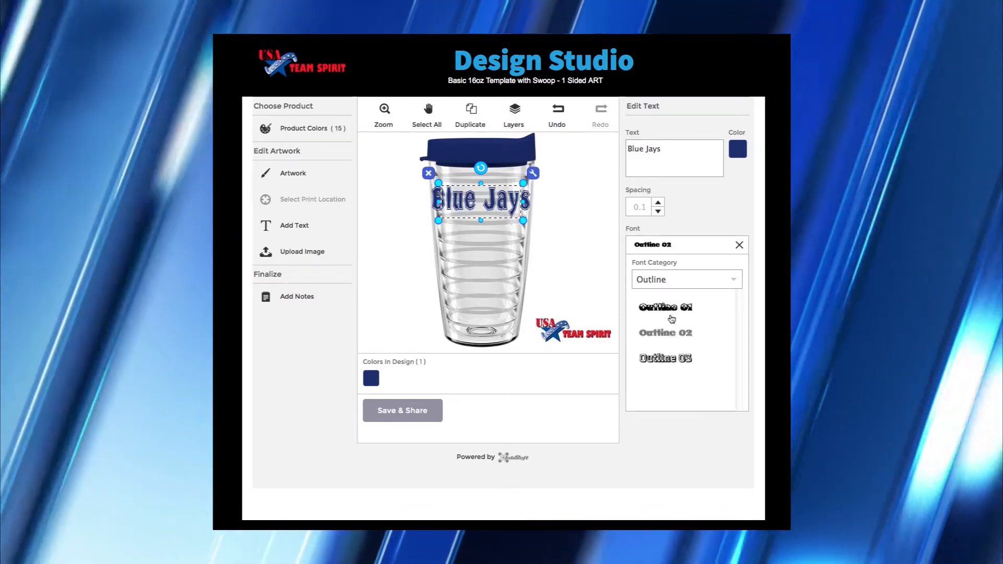
pyautogui.click(671, 308)
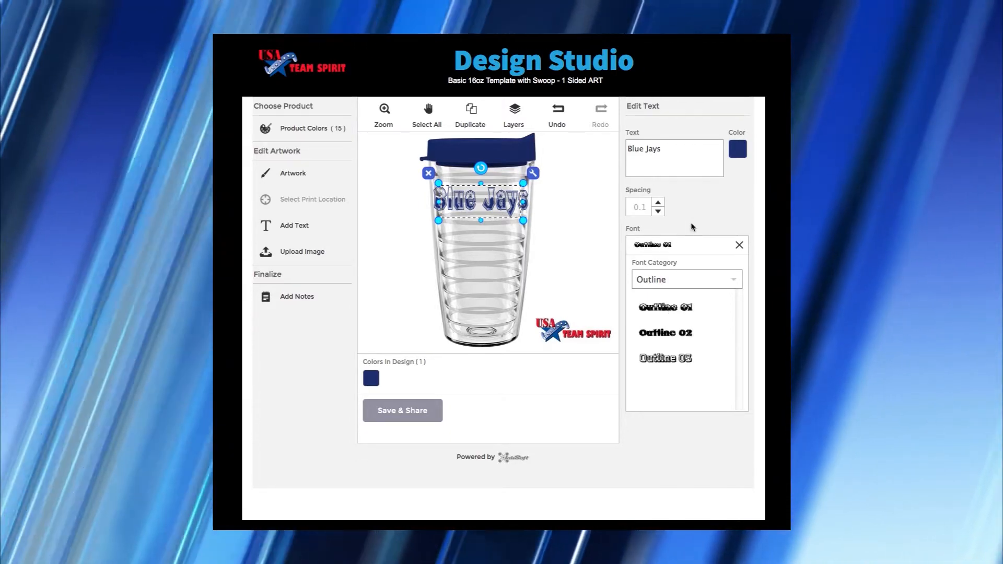
pyautogui.click(691, 226)
pyautogui.click(739, 245)
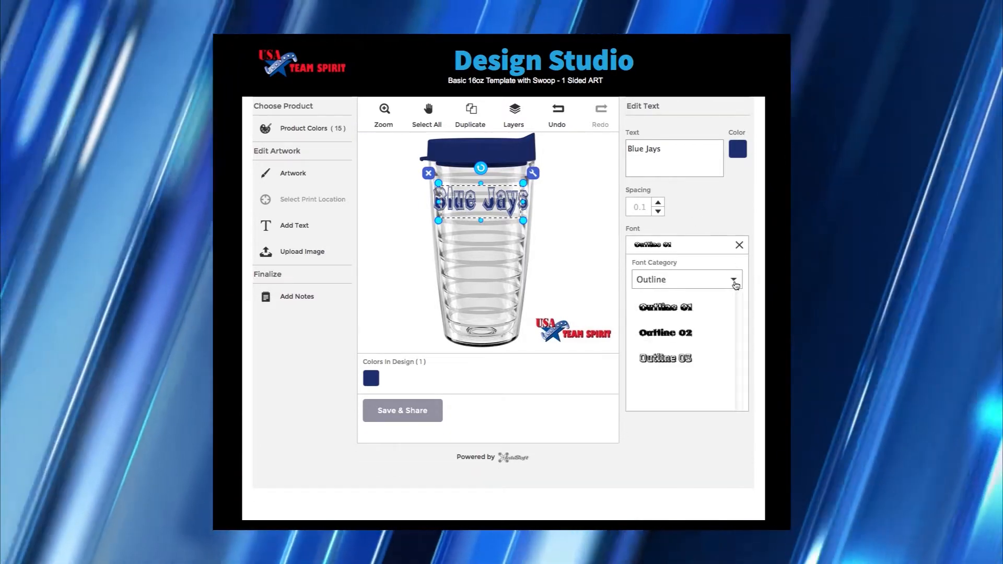
pyautogui.click(734, 280)
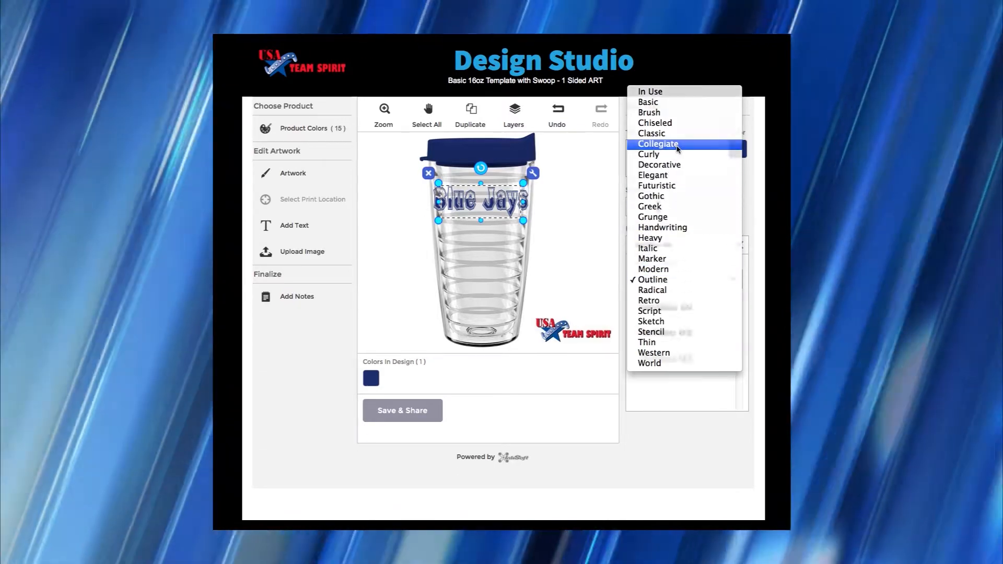
pyautogui.click(677, 148)
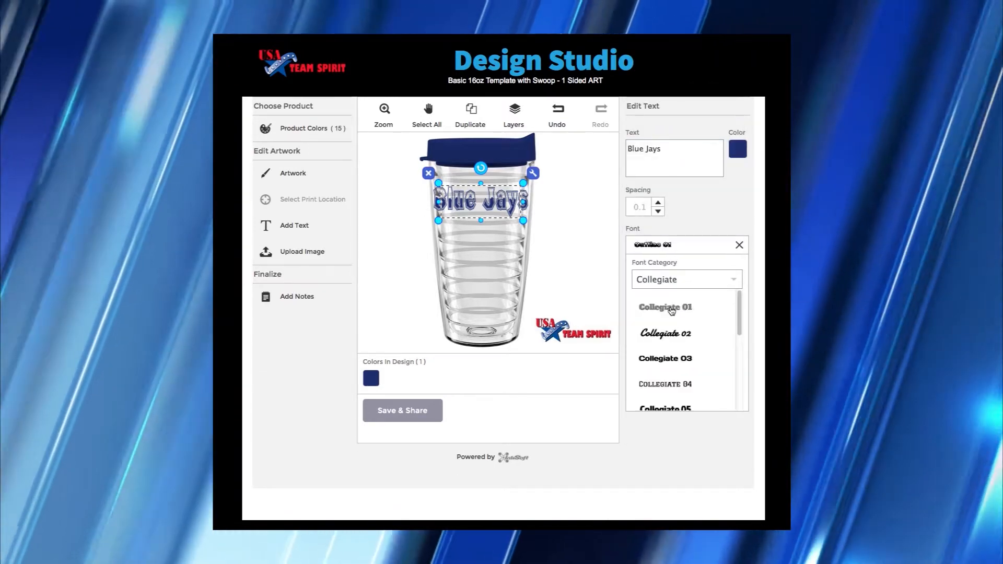
pyautogui.click(672, 310)
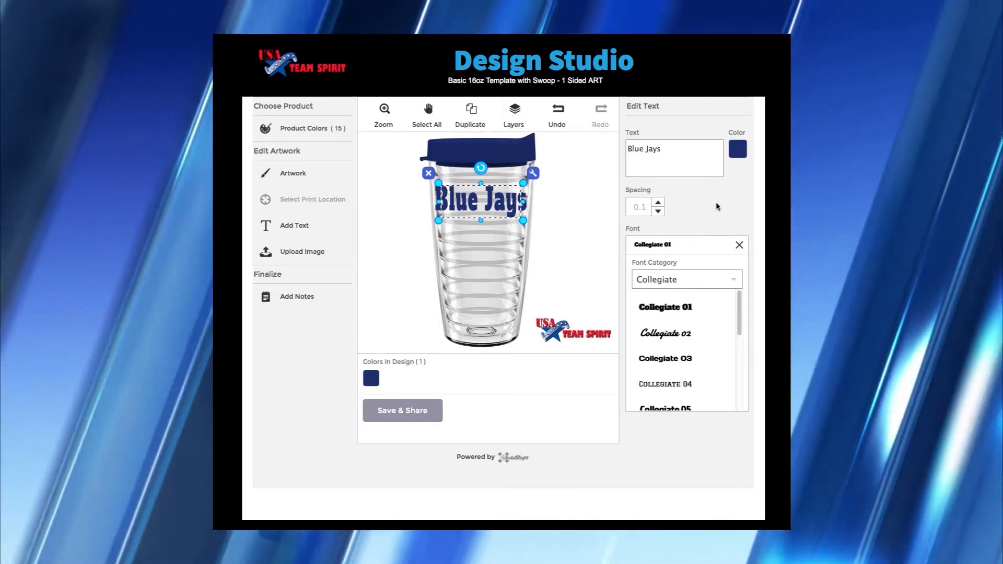
pyautogui.click(716, 202)
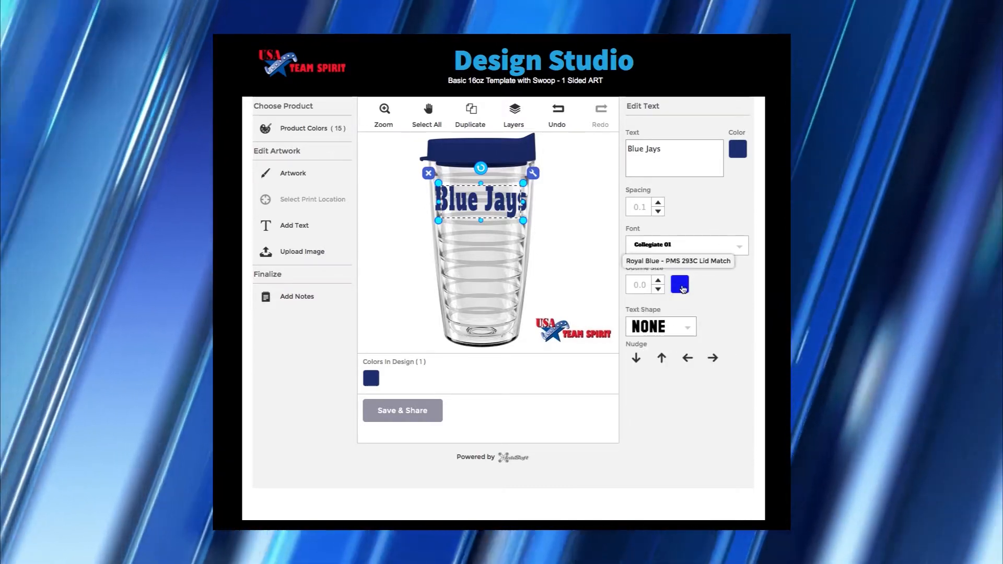
# - Give Blue Jays a yellow text outline and raise its size slightly
pyautogui.click(681, 287)
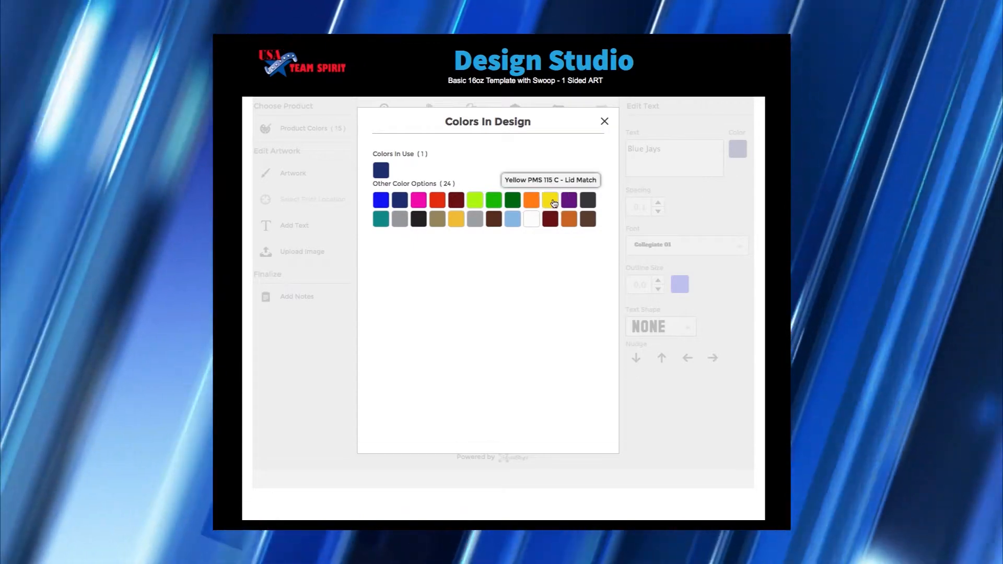
pyautogui.click(553, 204)
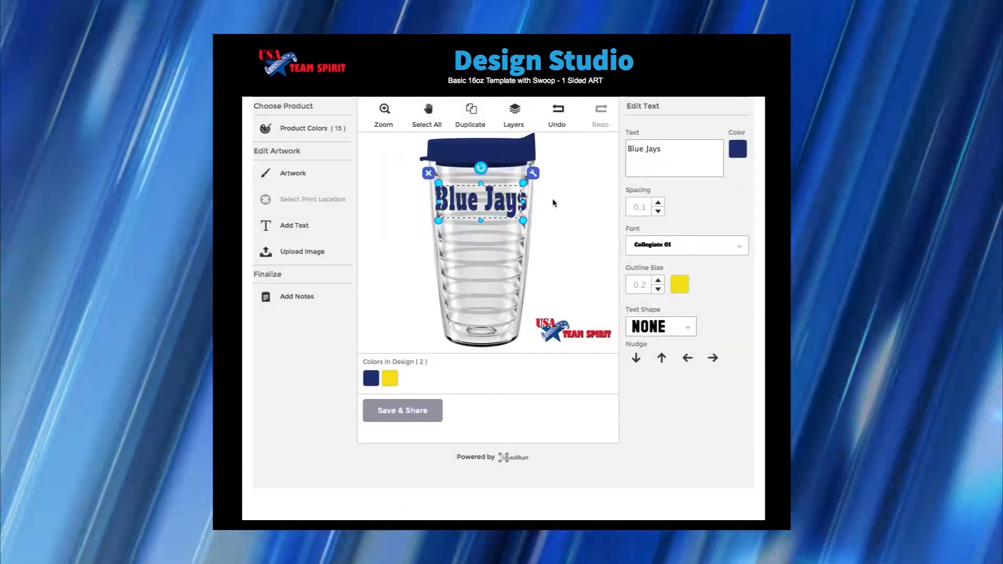
pyautogui.click(658, 281)
pyautogui.click(658, 281)
# - Thicken the yellow outline to 1.2 and, after trying arch shapes, give Blue Jays a Curve shape
pyautogui.click(658, 281)
pyautogui.click(658, 281)
pyautogui.click(658, 281)
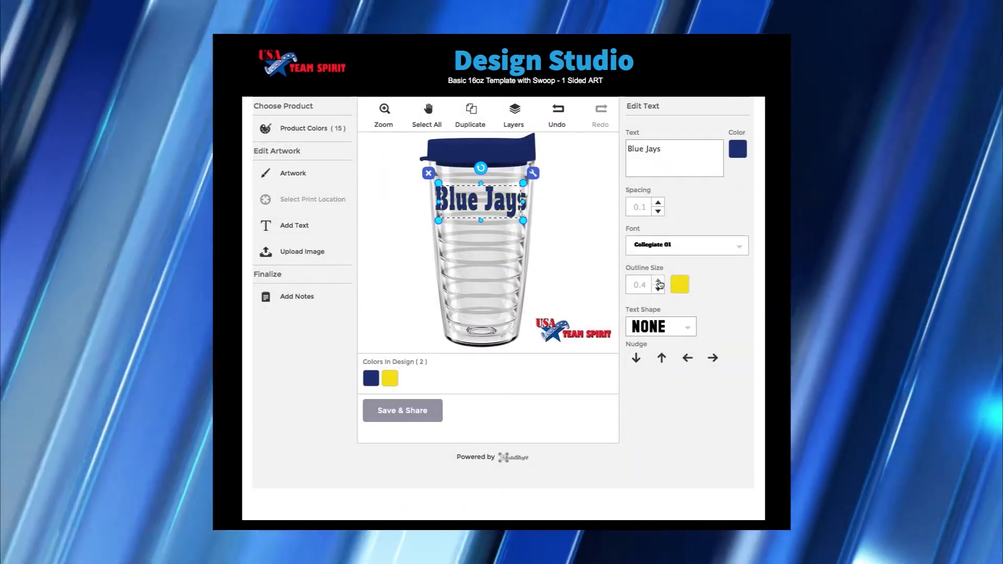
pyautogui.click(658, 281)
pyautogui.click(658, 281)
pyautogui.click(658, 281)
pyautogui.click(658, 281)
pyautogui.click(658, 281)
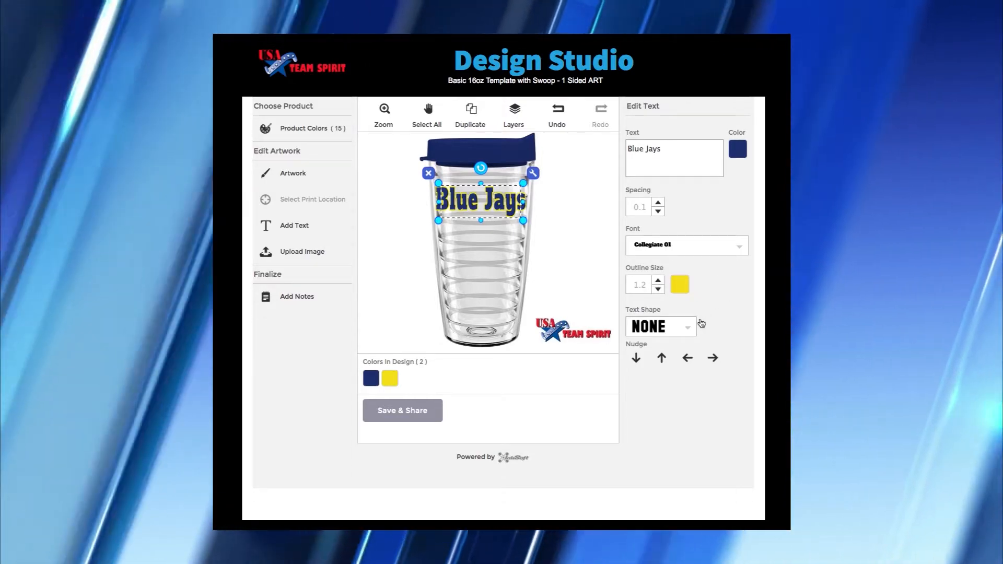
pyautogui.click(685, 328)
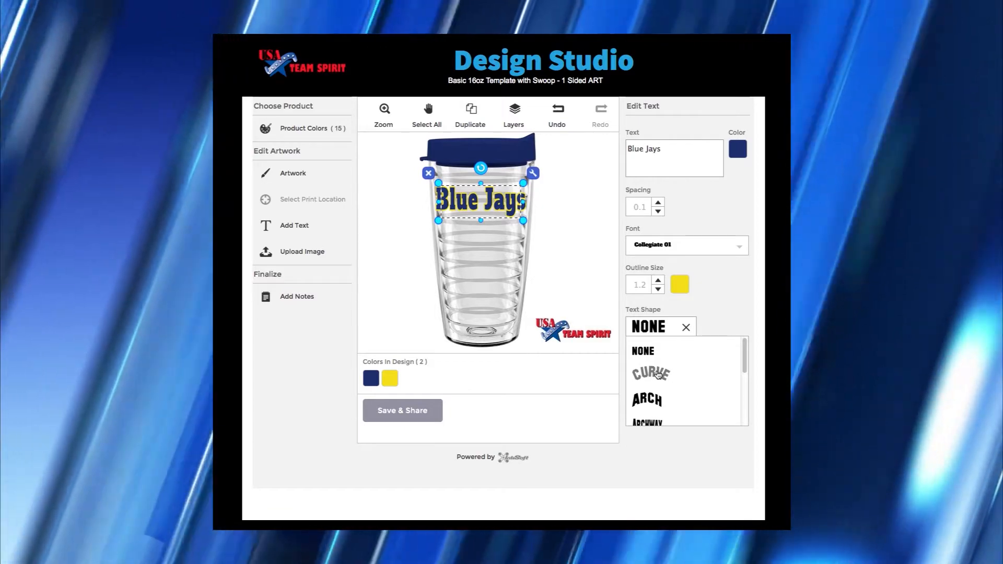
pyautogui.click(658, 375)
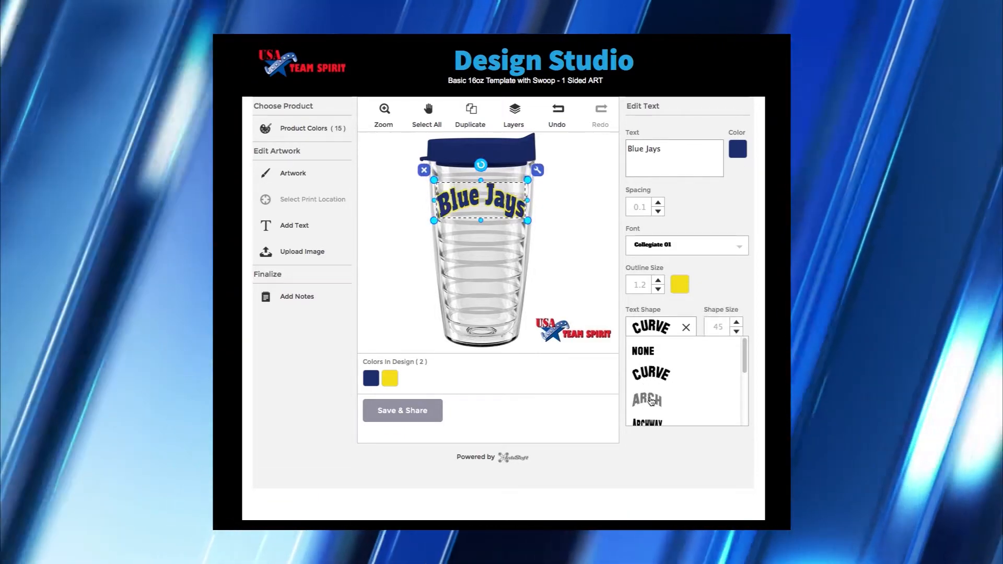
pyautogui.click(650, 400)
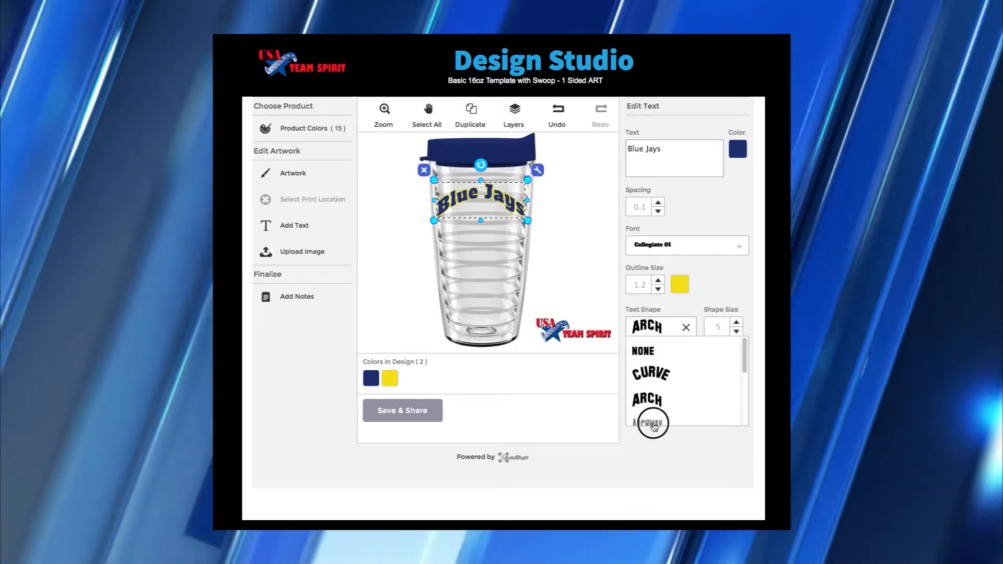
pyautogui.click(650, 423)
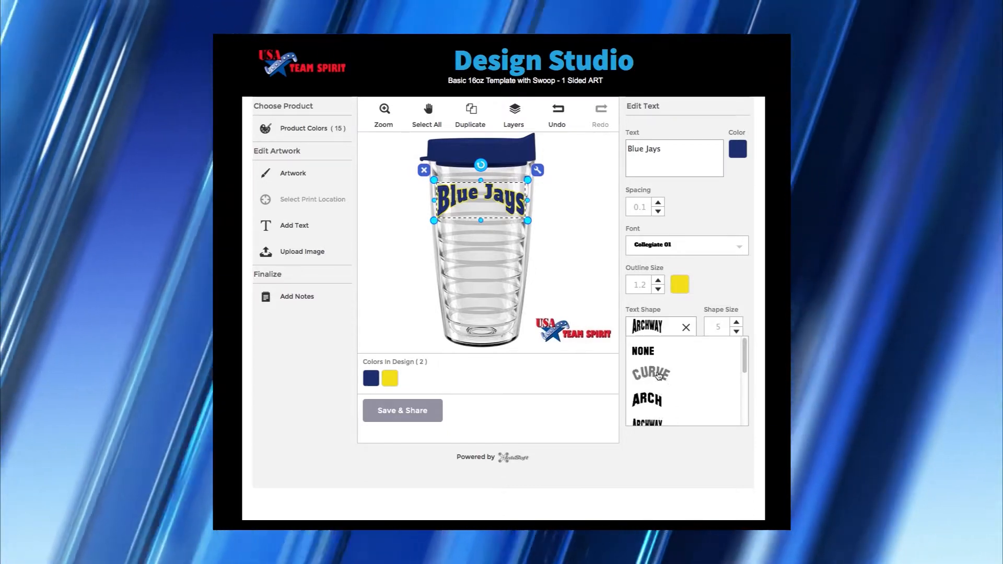
pyautogui.click(659, 376)
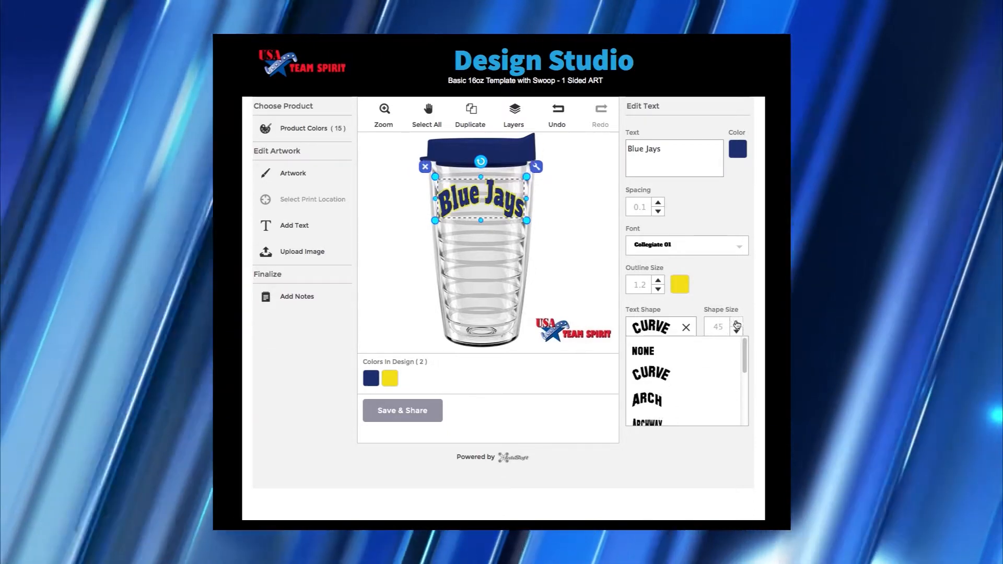
# - Set the curve's shape size to 40 and nudge Blue Jays slightly lower
pyautogui.click(736, 323)
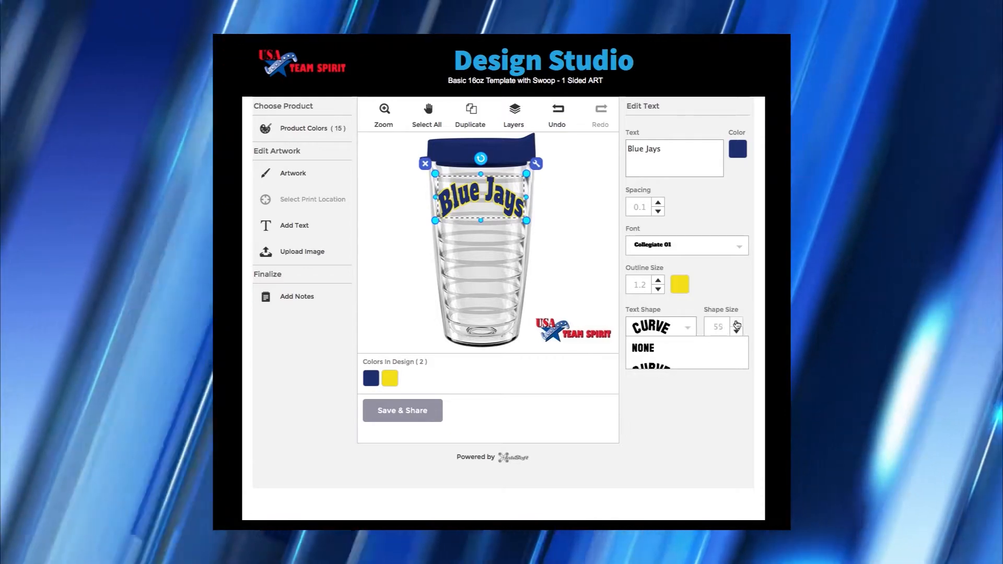
pyautogui.click(737, 323)
pyautogui.click(737, 331)
pyautogui.click(737, 331)
pyautogui.click(737, 331)
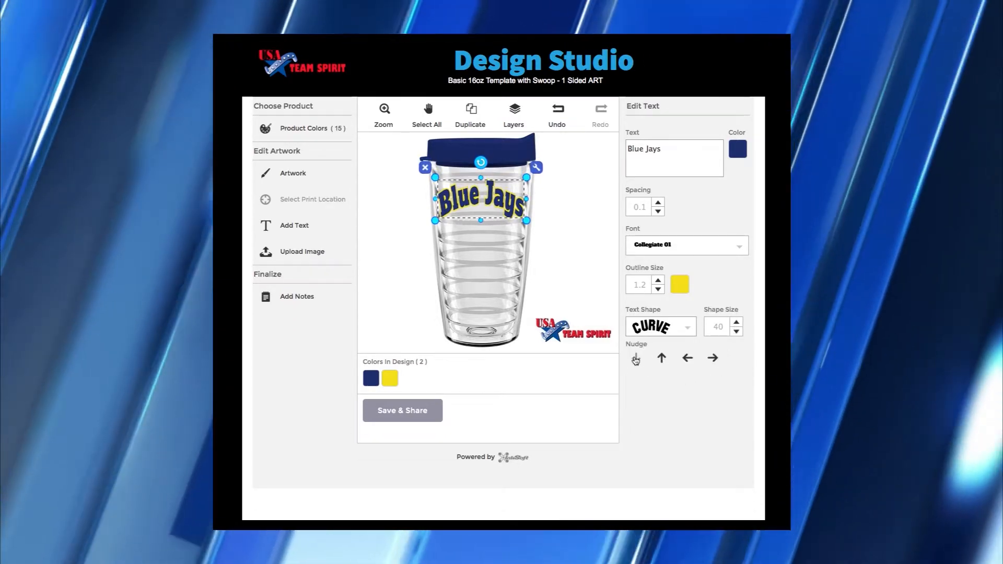
pyautogui.click(636, 359)
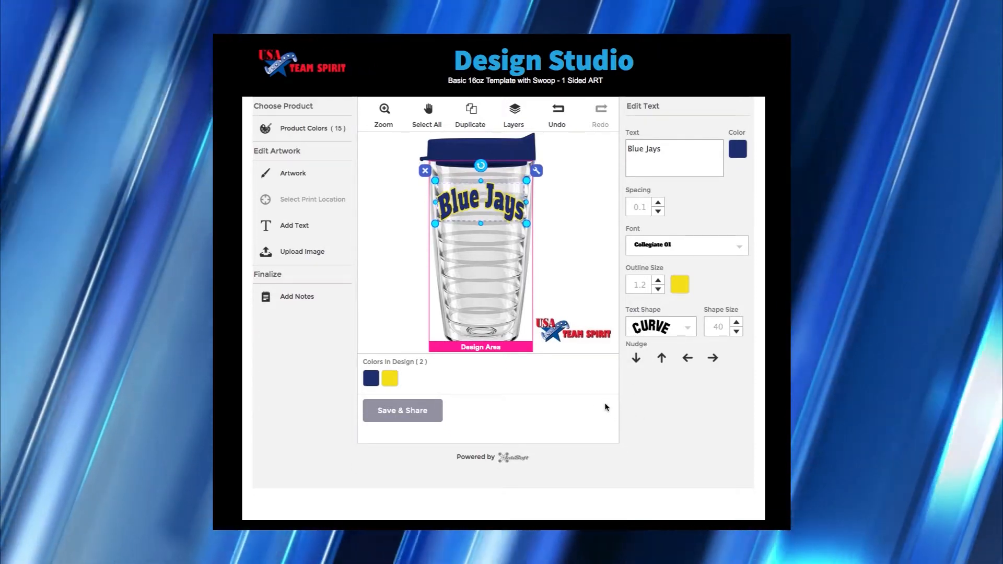
# - Upload Red Foxes.eps from the A sample Upload folder on the computer
pyautogui.click(604, 312)
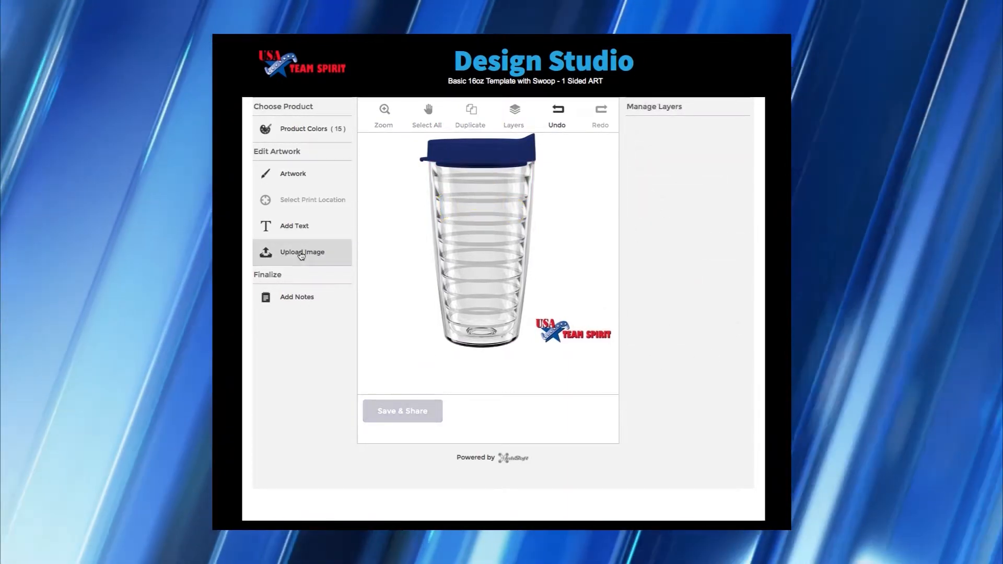
pyautogui.click(301, 254)
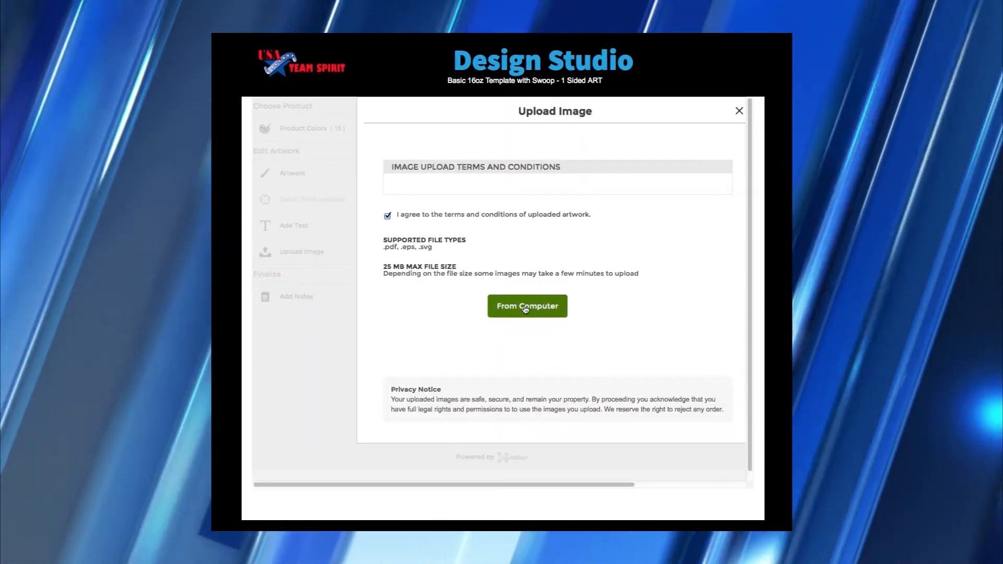
pyautogui.click(524, 308)
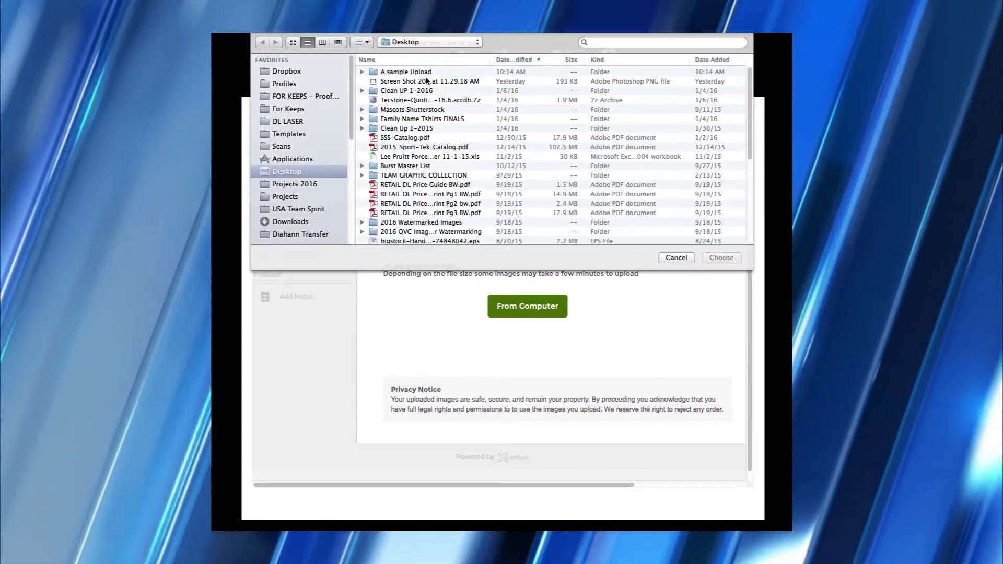
pyautogui.click(412, 72)
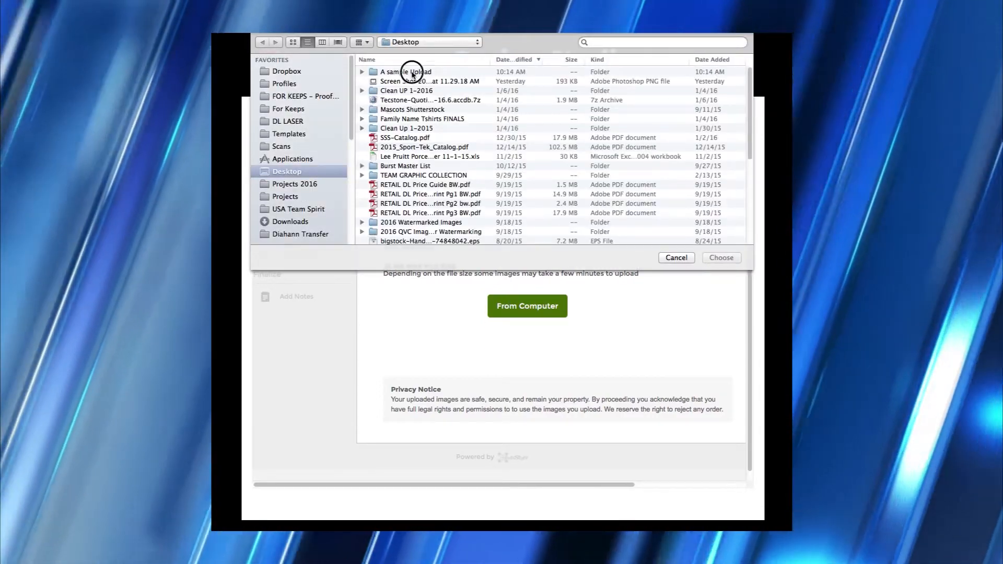
pyautogui.doubleClick(412, 72)
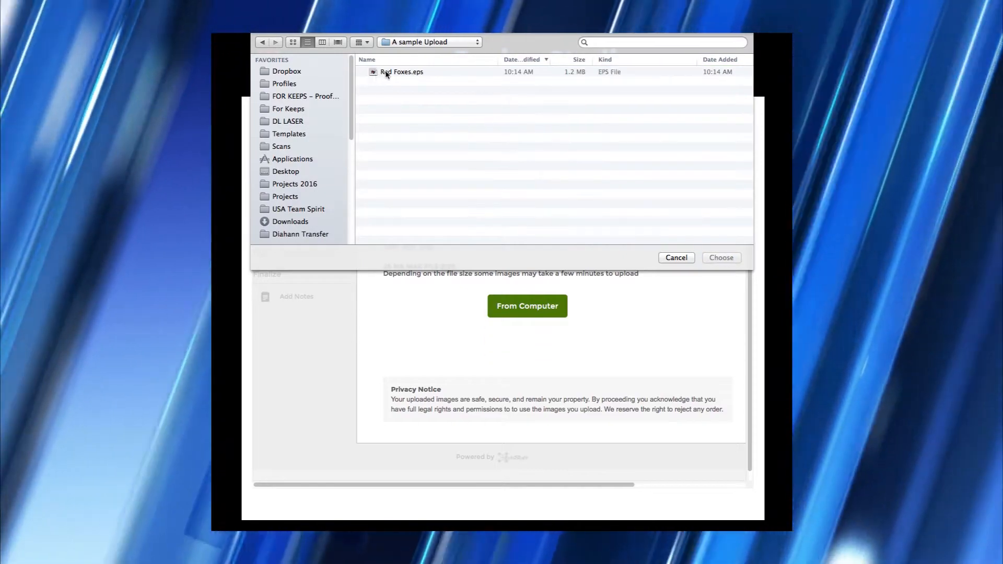
pyautogui.click(386, 72)
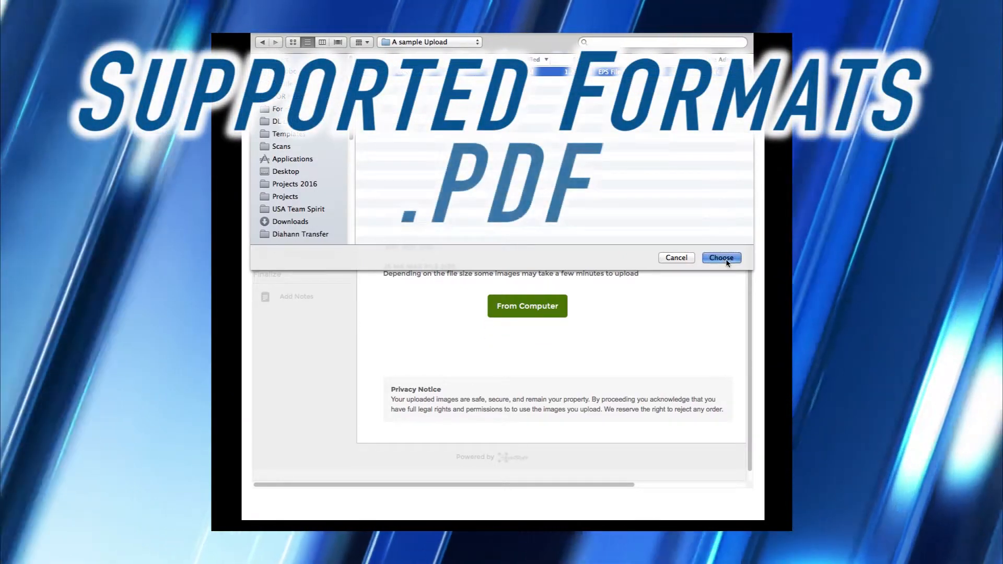
pyautogui.click(721, 257)
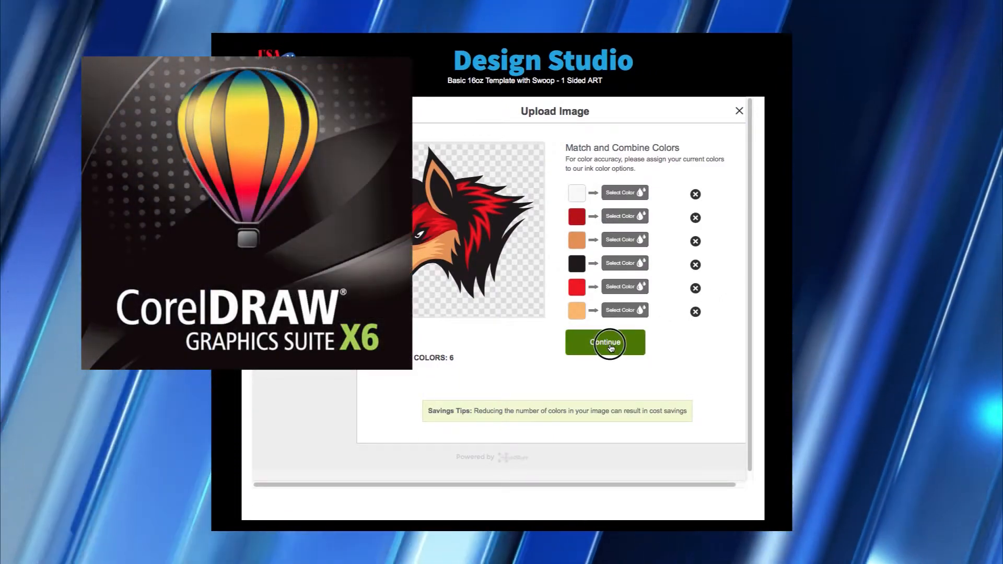
# - Accept the artwork colours and dismiss the raster-file warning
pyautogui.click(609, 342)
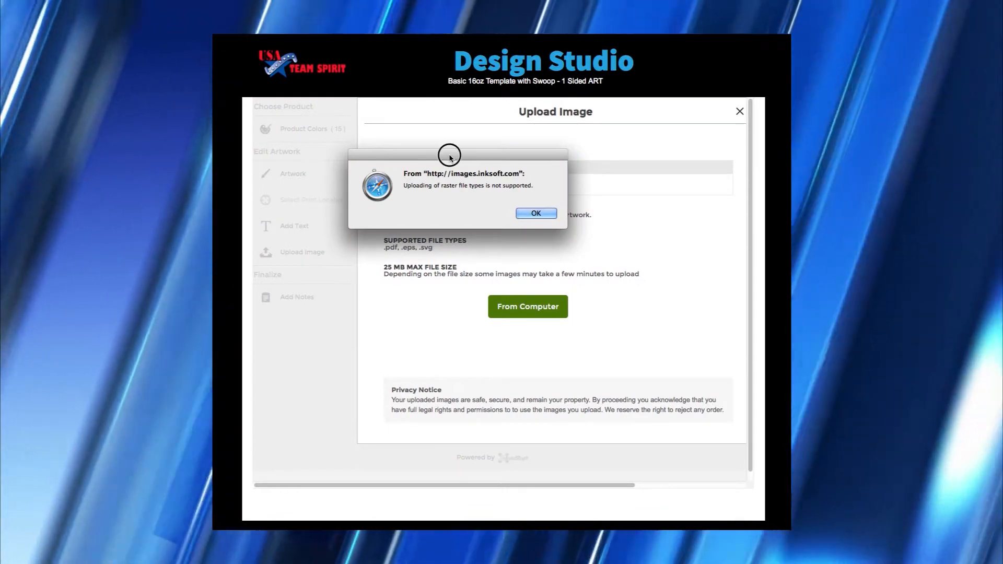
pyautogui.moveTo(450, 157); pyautogui.dragTo(499, 203)
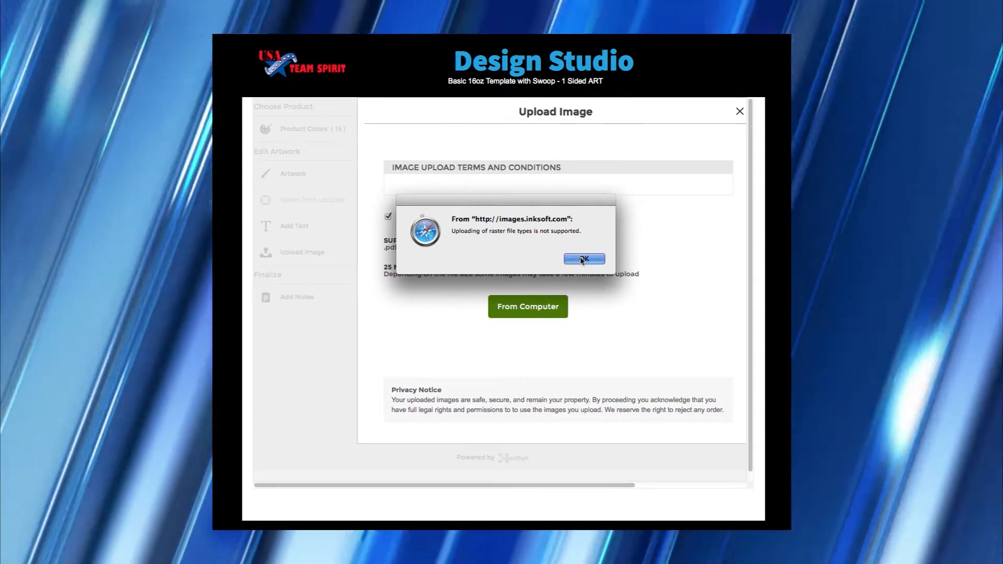
pyautogui.click(583, 259)
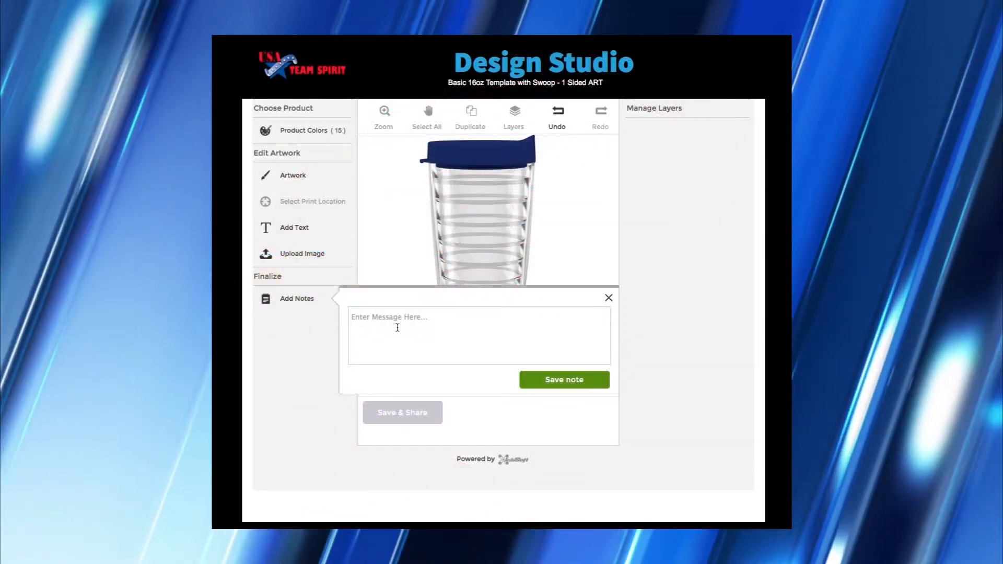
# - Close the empty order-notes box without adding a note
pyautogui.click(416, 319)
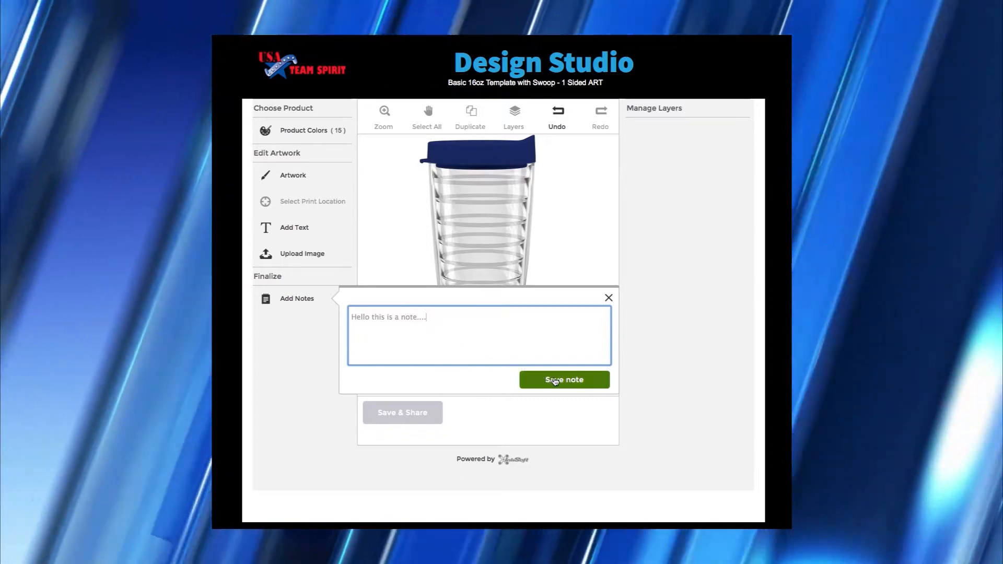
pyautogui.click(555, 380)
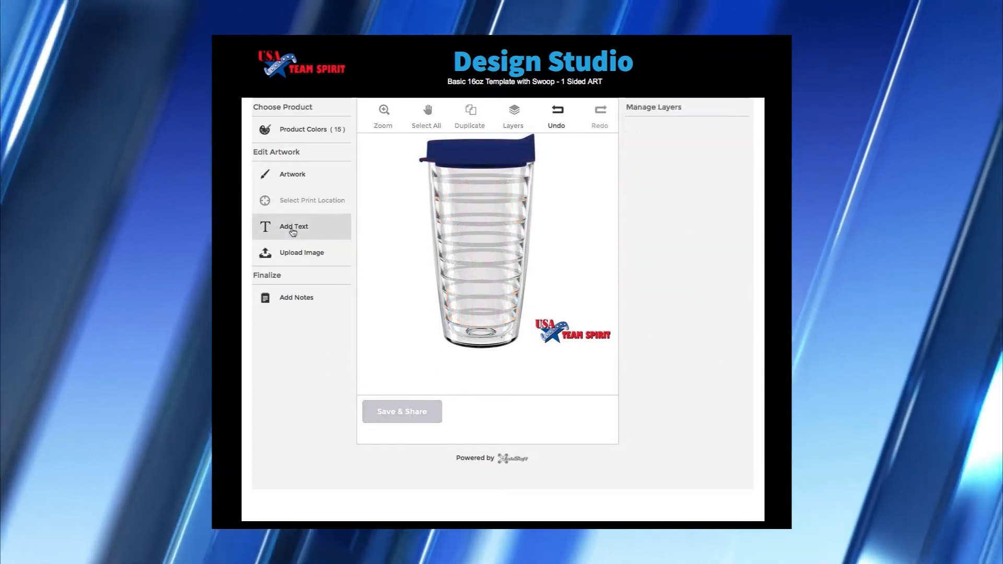
# - Add a text object reading 'MEMPHIS' and move it up just under the lid
pyautogui.click(293, 229)
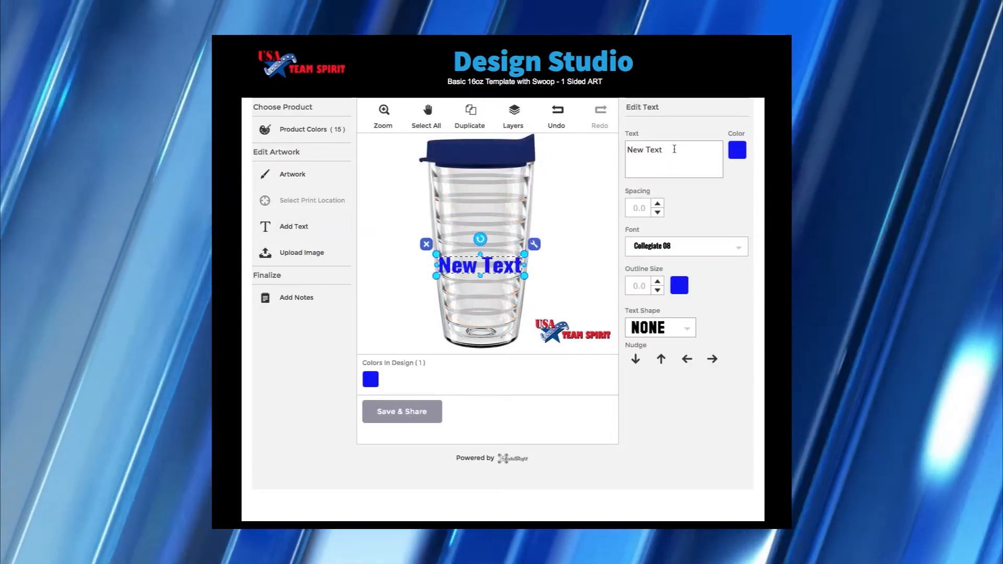
pyautogui.tripleClick(674, 149)
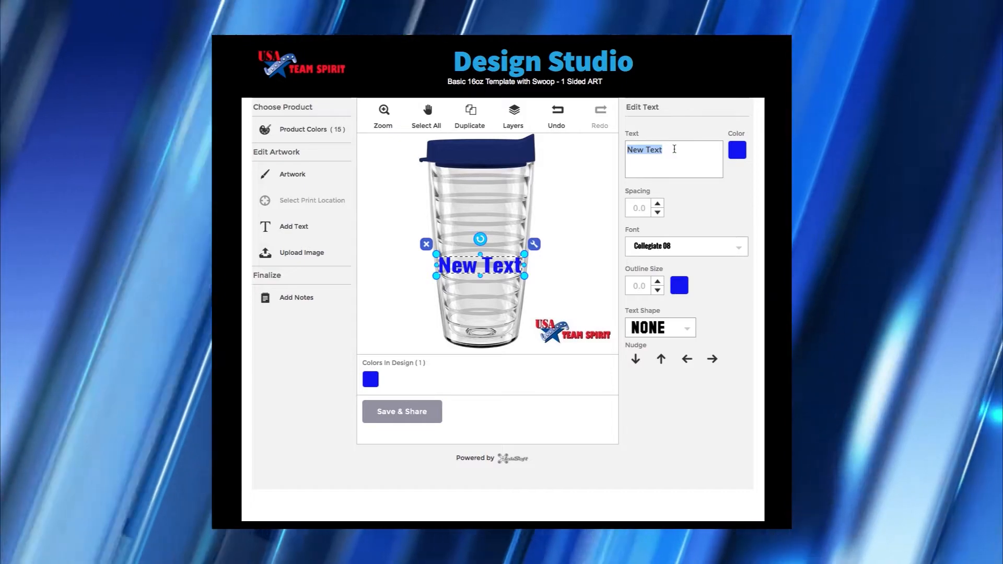
pyautogui.write('MEM')
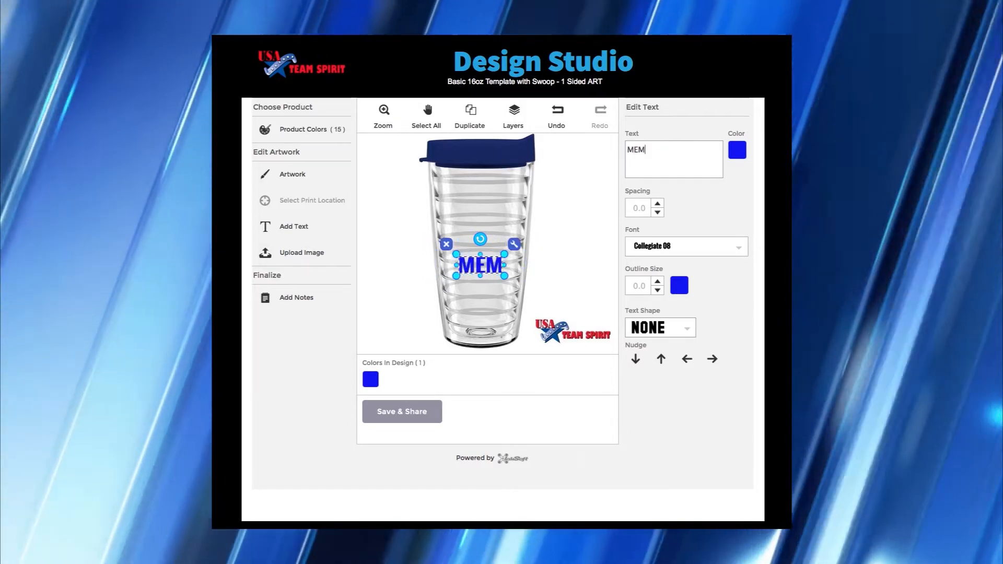
pyautogui.write('P')
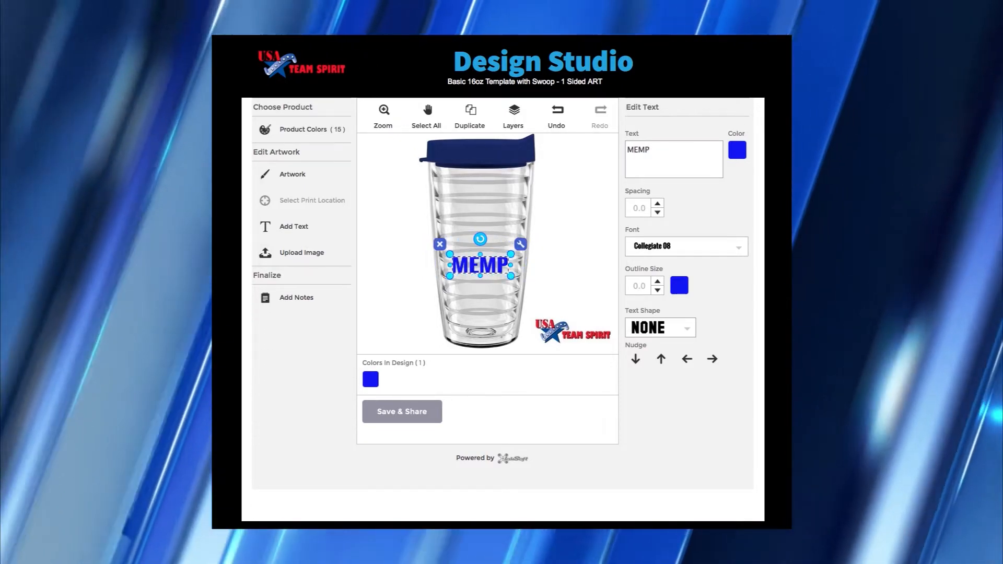
pyautogui.write('HIS')
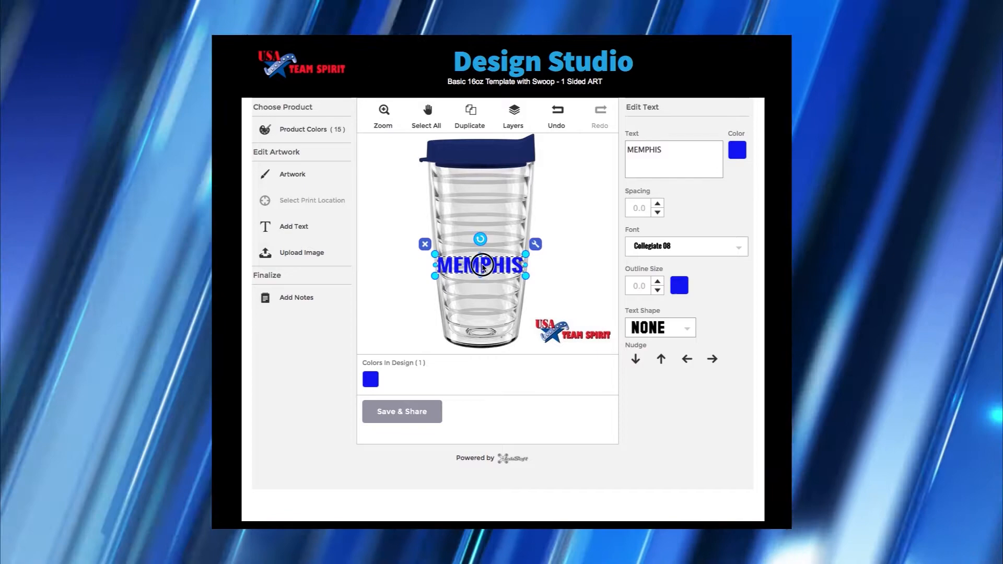
pyautogui.moveTo(482, 266); pyautogui.dragTo(481, 213)
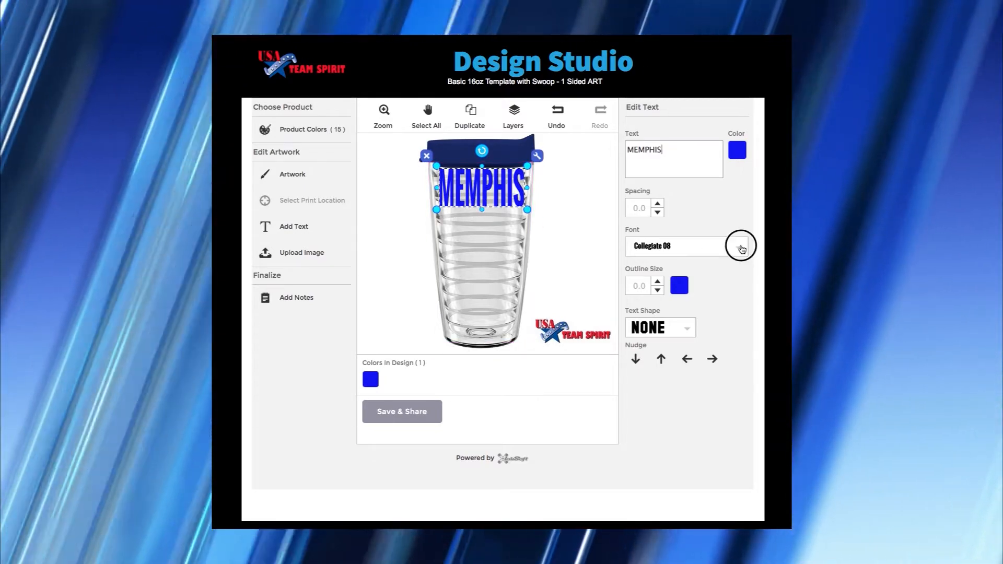
# - Set the MEMPHIS text in the Marker 11 font
pyautogui.click(742, 248)
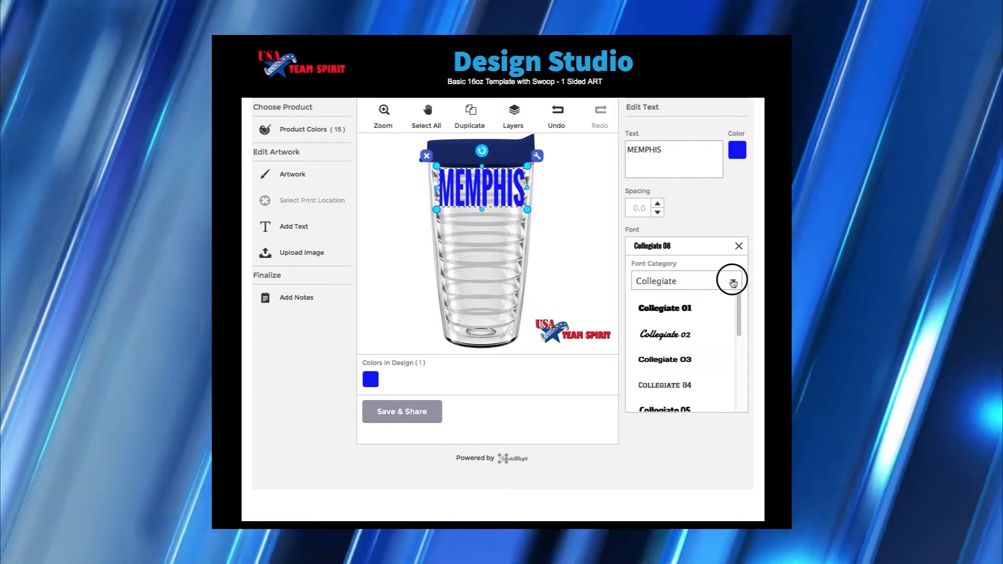
pyautogui.click(733, 283)
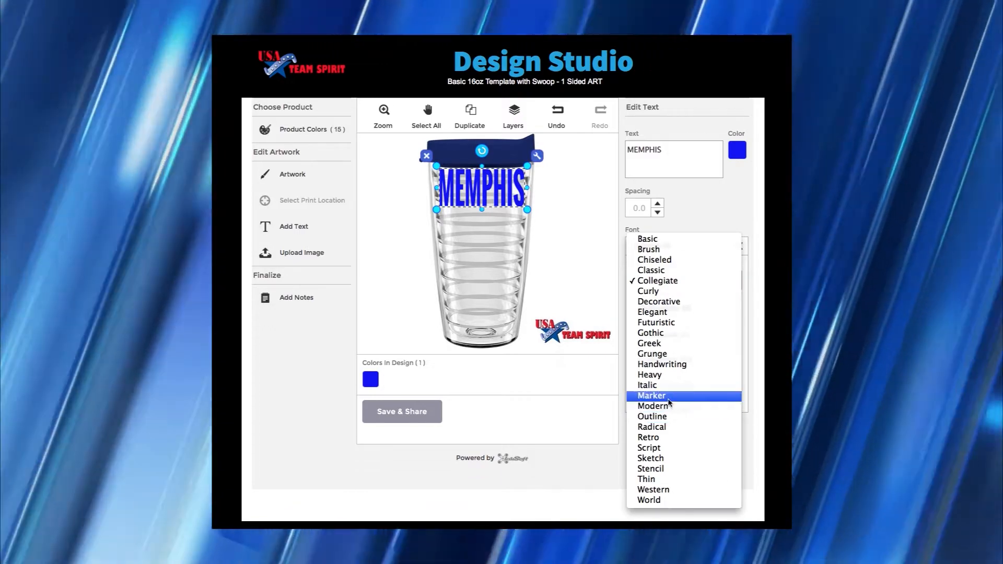
pyautogui.click(653, 396)
pyautogui.moveTo(736, 309); pyautogui.dragTo(736, 360)
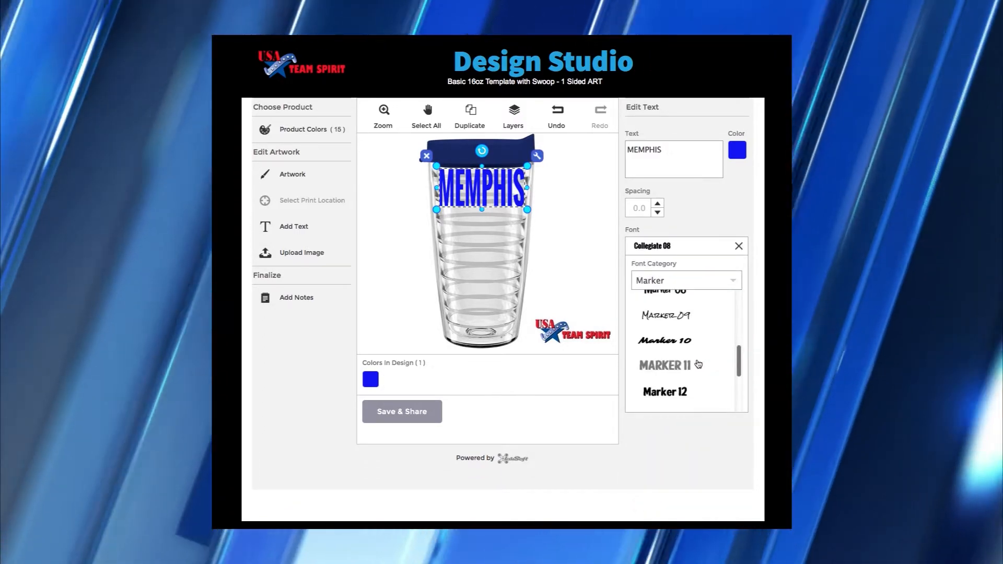
pyautogui.click(672, 367)
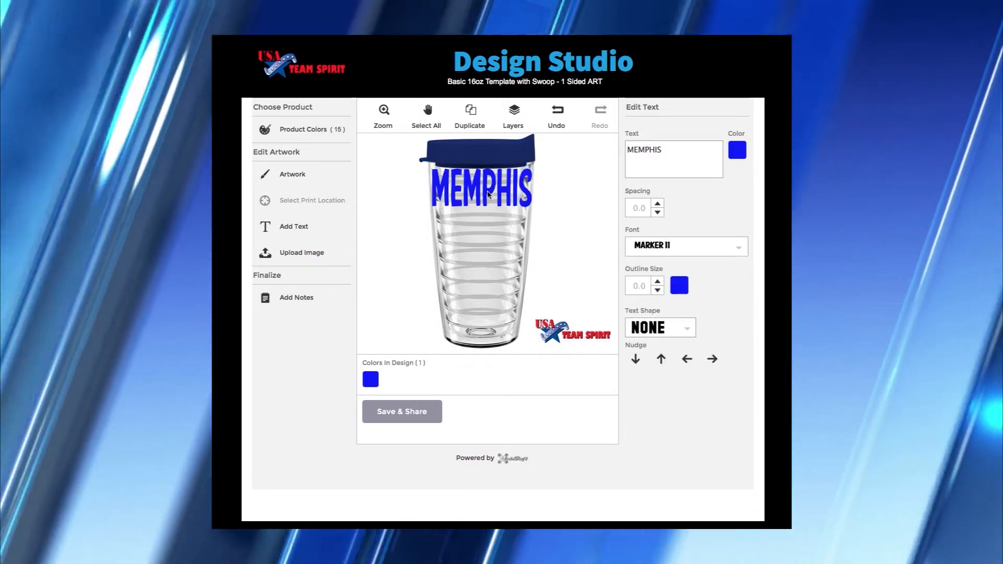
# - Curve MEMPHIS, move it a little lower and shrink it slightly
pyautogui.click(489, 195)
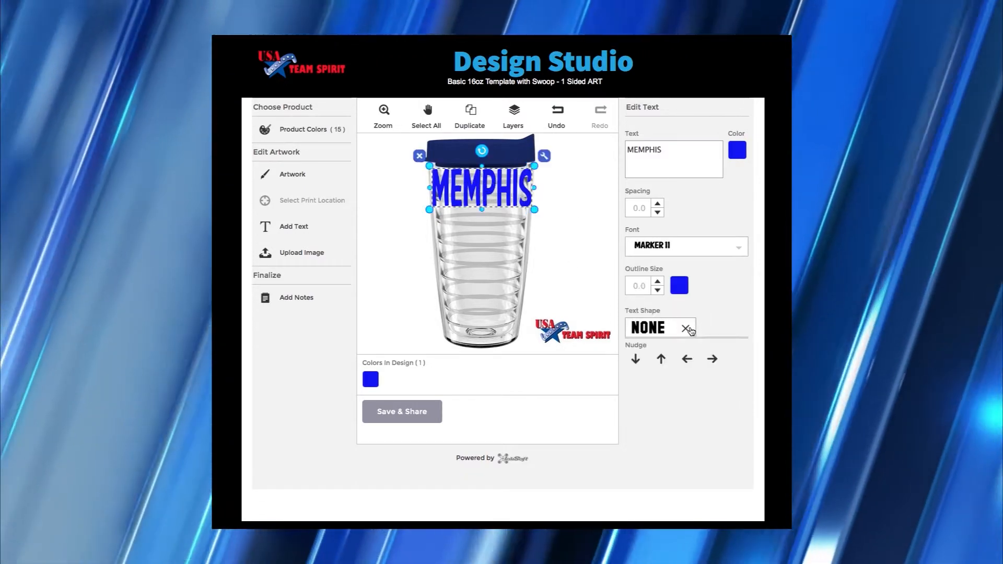
pyautogui.click(689, 330)
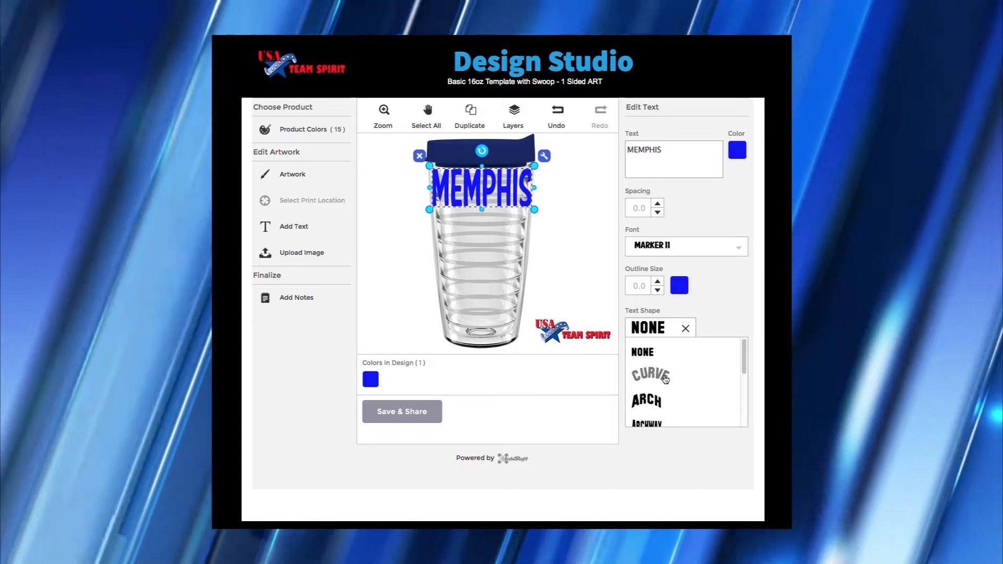
pyautogui.click(665, 377)
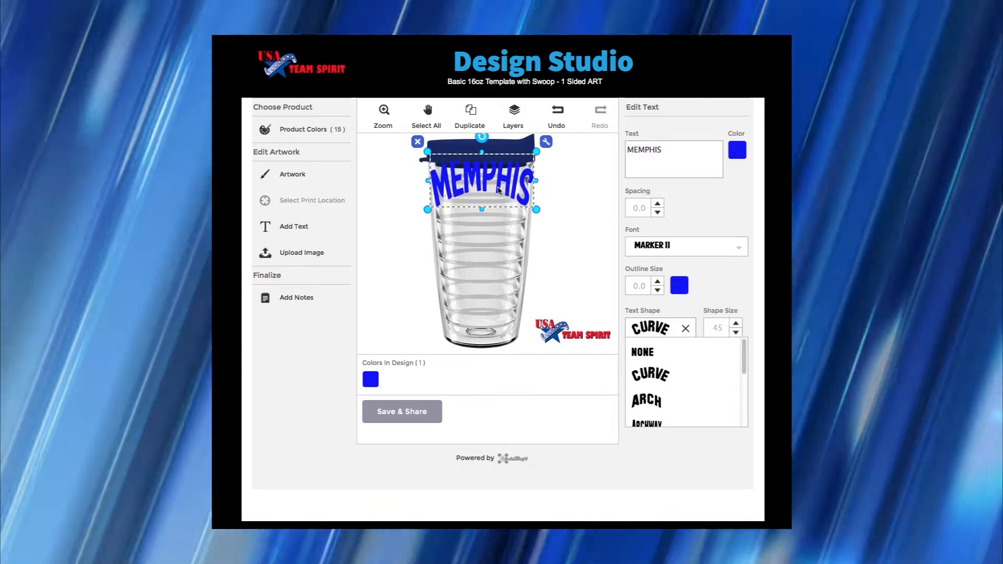
pyautogui.moveTo(498, 191); pyautogui.dragTo(484, 210)
pyautogui.moveTo(535, 234); pyautogui.dragTo(529, 229)
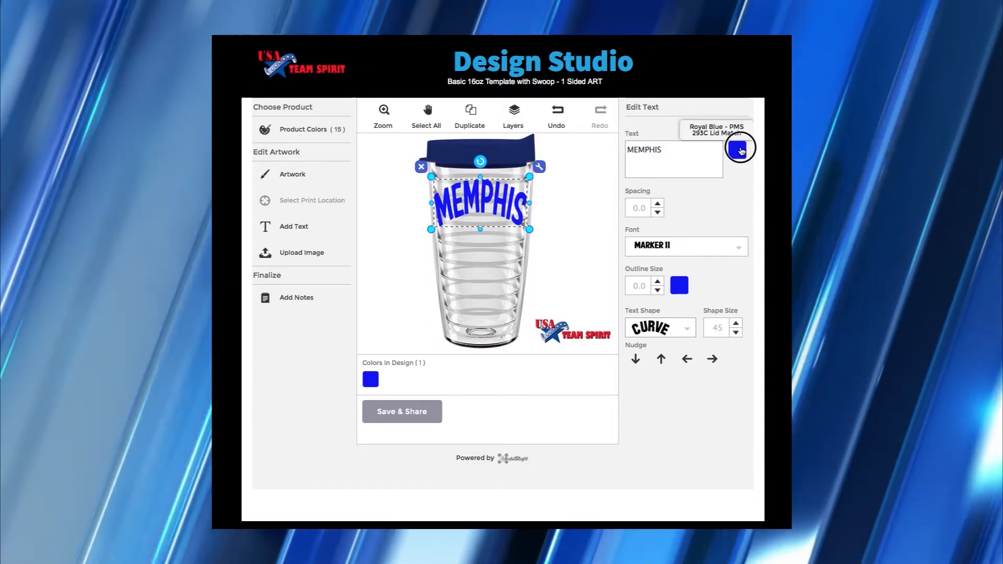
# - Turn the MEMPHIS text red
pyautogui.click(738, 150)
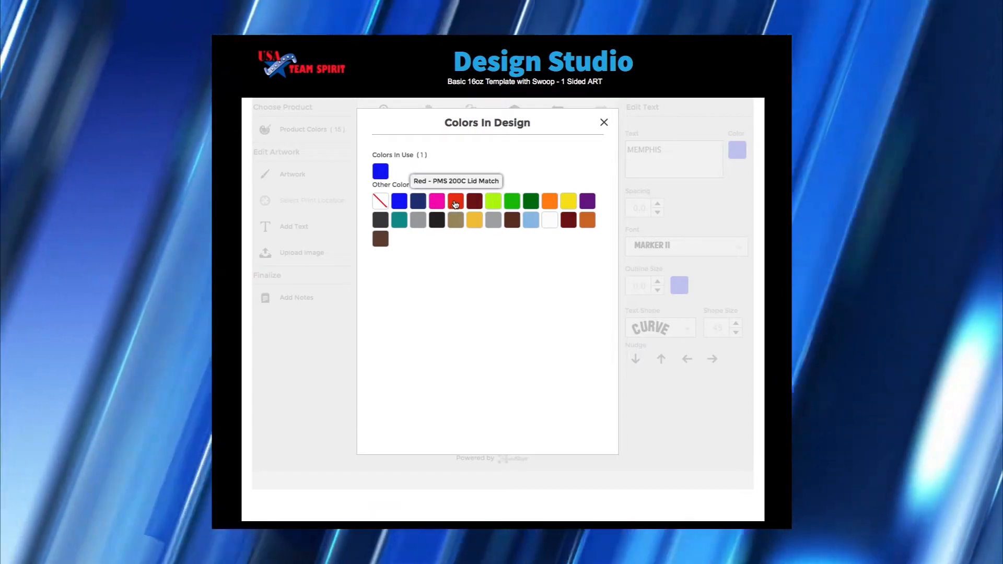
pyautogui.click(456, 202)
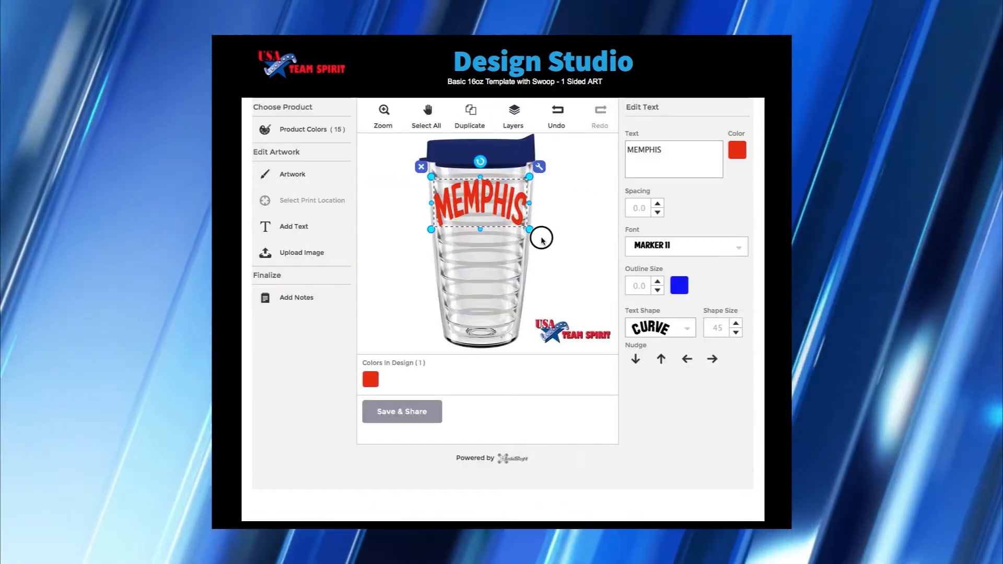
pyautogui.click(541, 240)
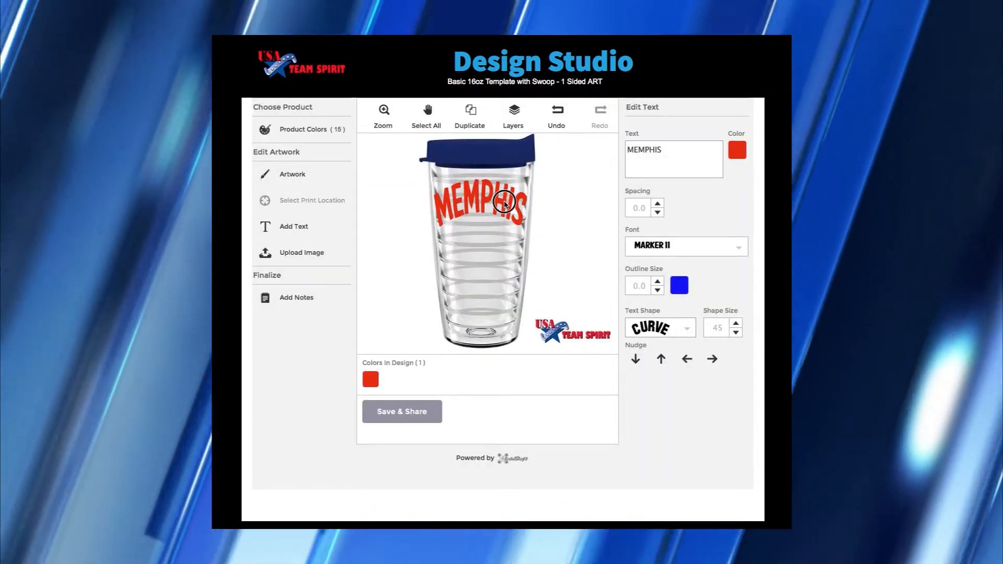
pyautogui.click(504, 203)
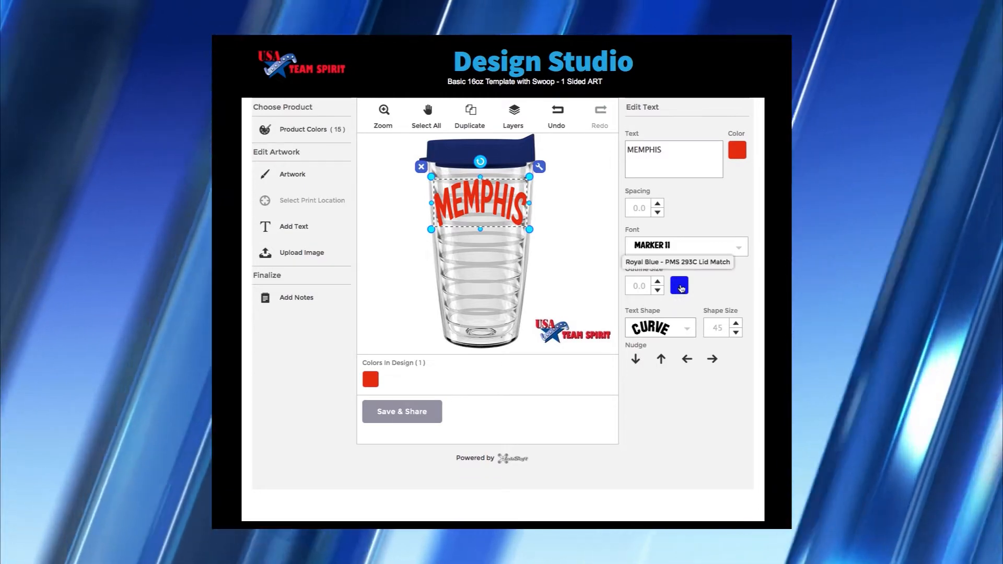
# - Give MEMPHIS a grey outline with outline size 1.0
pyautogui.click(679, 286)
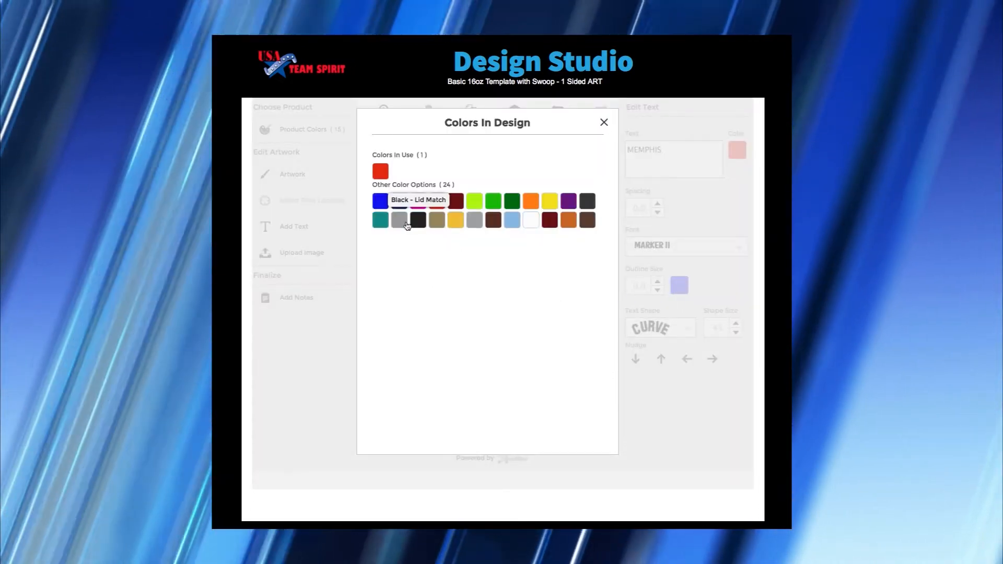
pyautogui.click(400, 220)
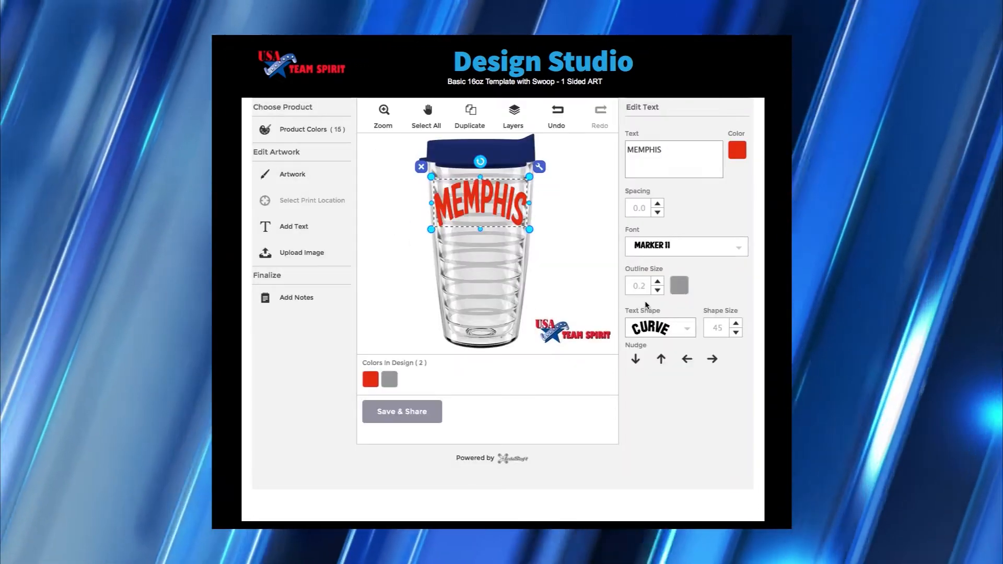
pyautogui.click(658, 282)
pyautogui.click(658, 282)
pyautogui.click(657, 282)
pyautogui.click(658, 281)
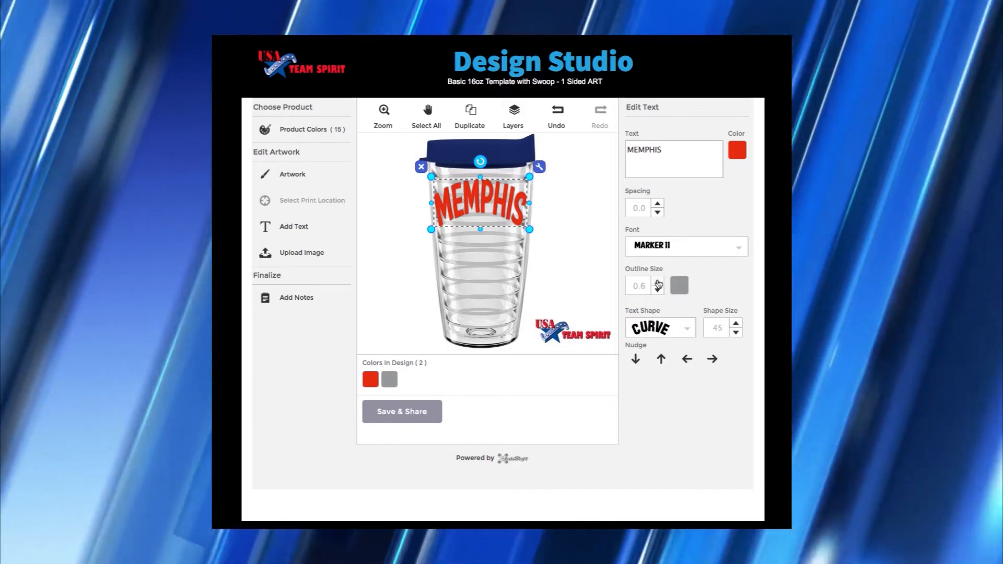
pyautogui.click(657, 281)
pyautogui.click(658, 281)
pyautogui.click(657, 281)
pyautogui.click(658, 282)
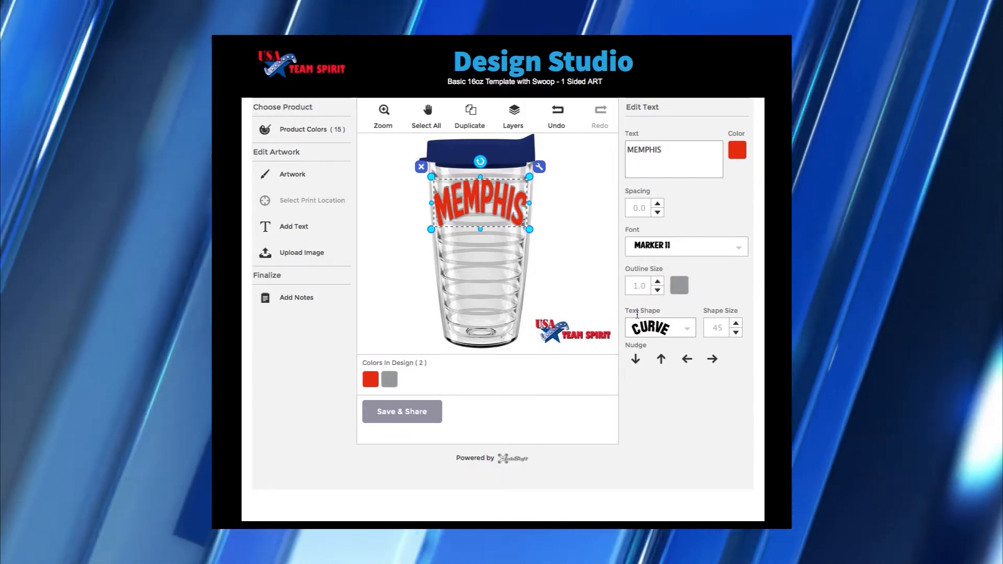
pyautogui.click(595, 291)
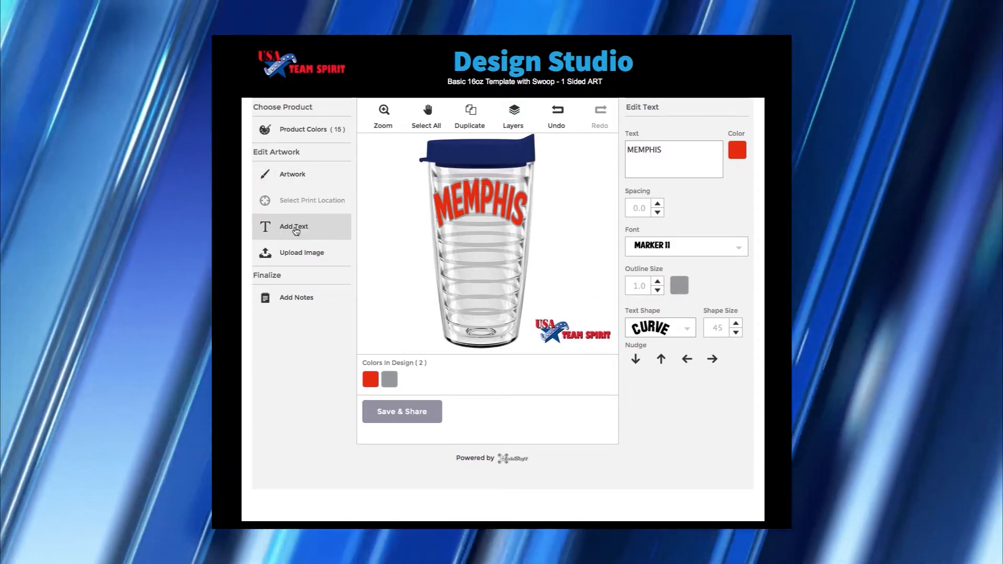
pyautogui.click(295, 229)
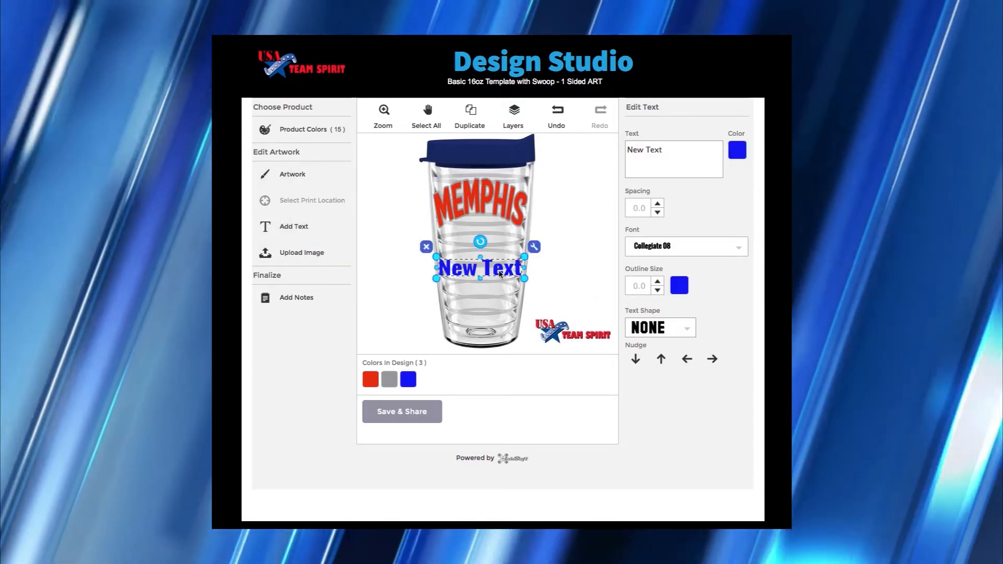
pyautogui.click(500, 273)
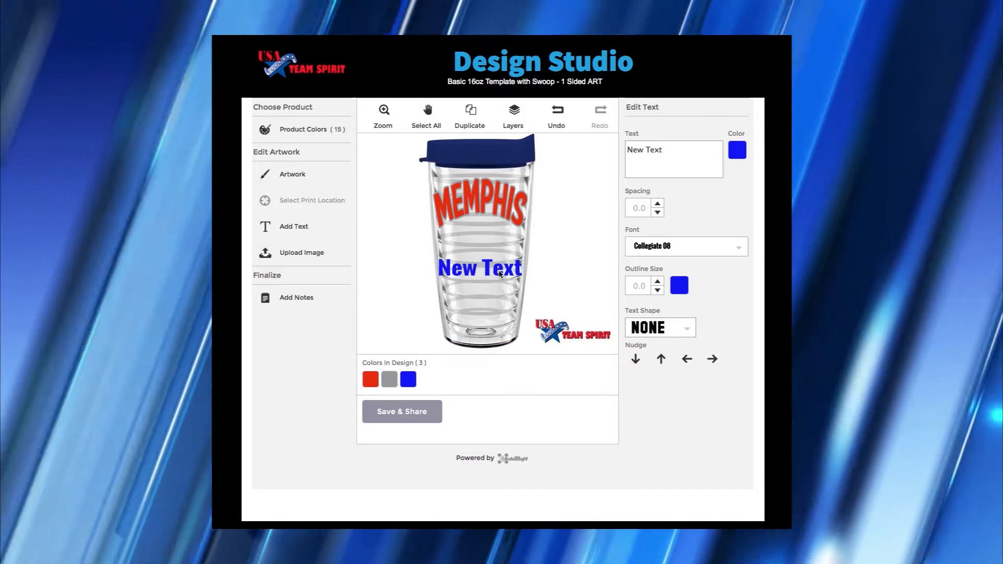
pyautogui.click(500, 275)
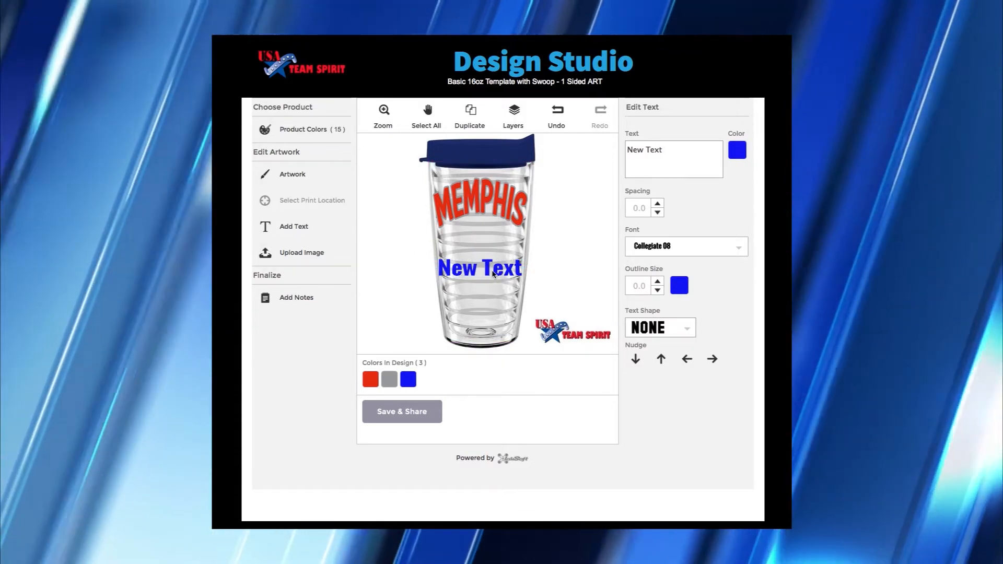
pyautogui.click(479, 275)
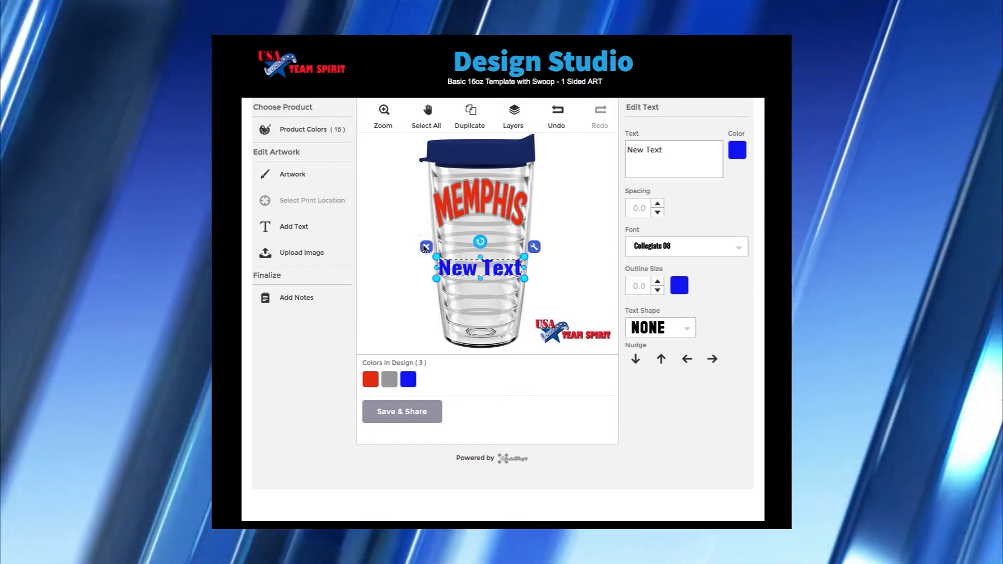
pyautogui.click(426, 247)
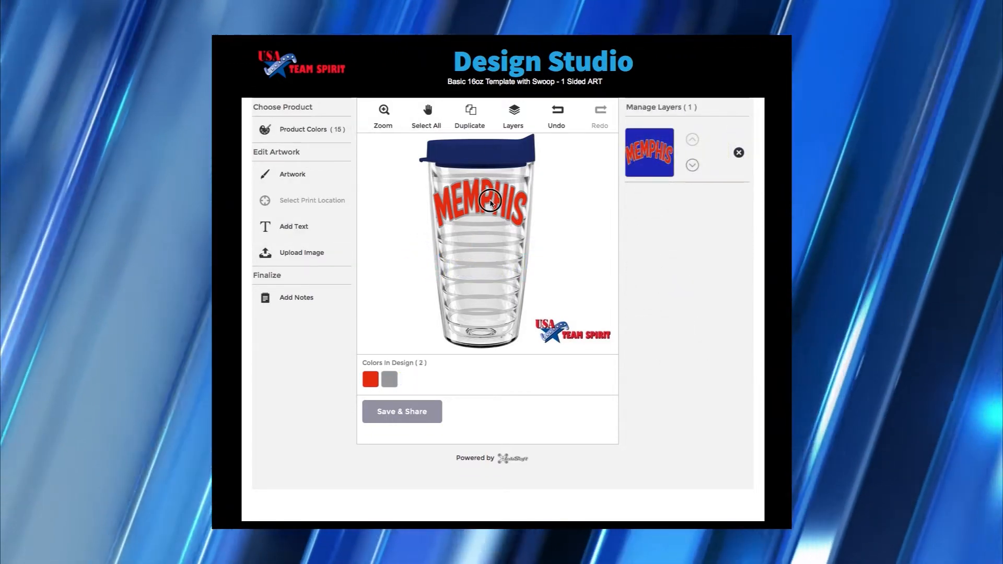
# - Duplicate MEMPHIS, move the copy down, and change its wording to BULL DOGS
pyautogui.click(490, 201)
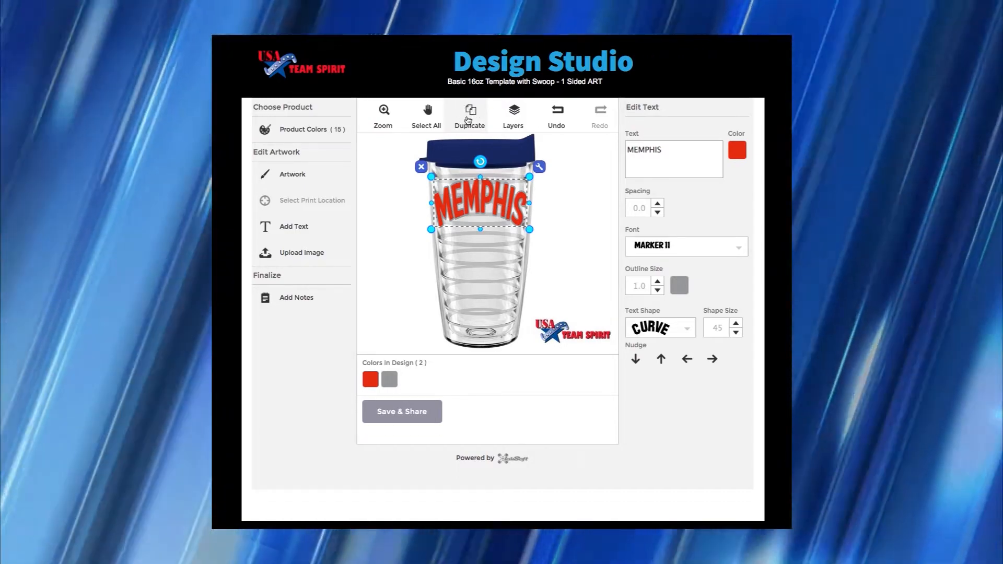
pyautogui.click(472, 111)
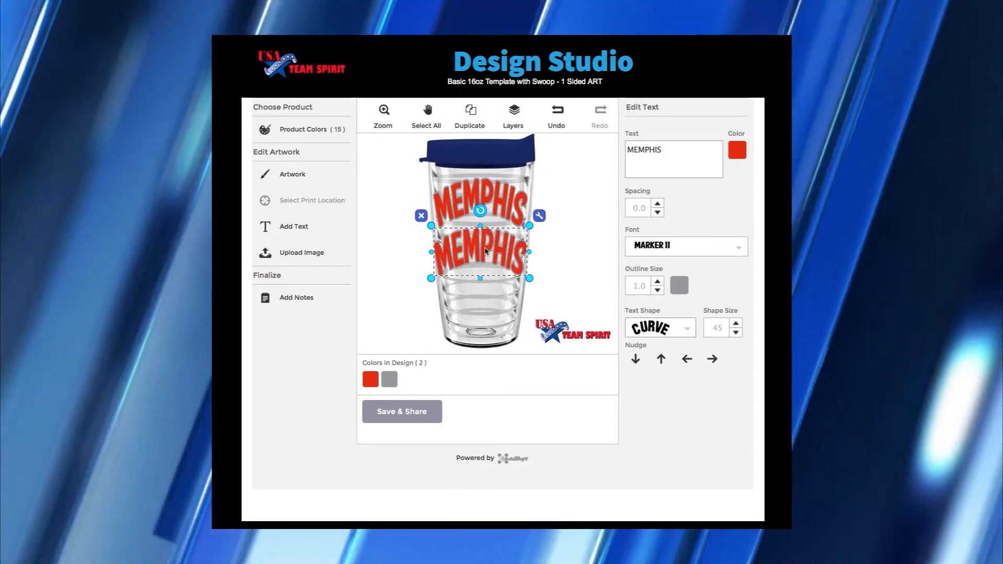
pyautogui.moveTo(485, 252); pyautogui.dragTo(487, 303)
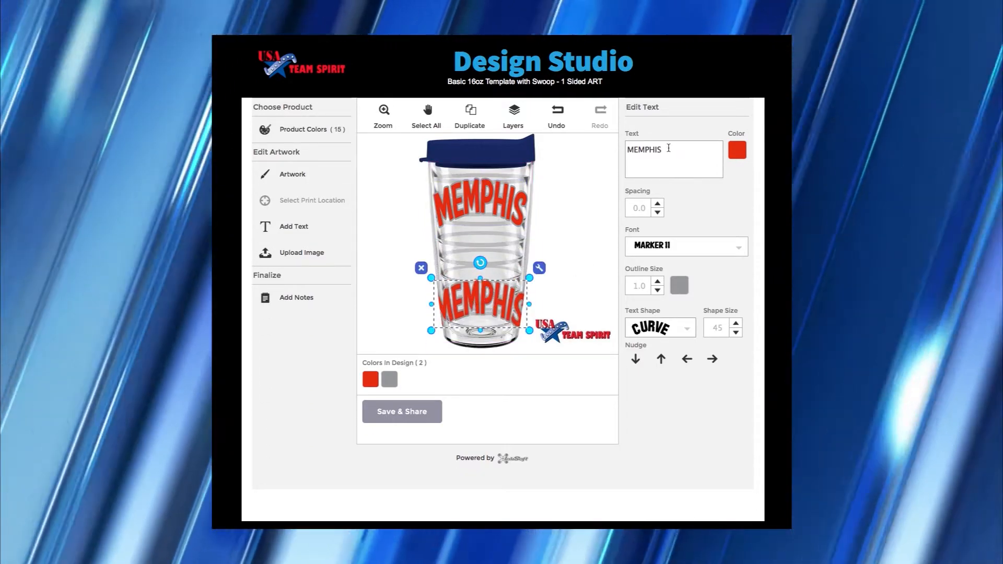
pyautogui.doubleClick(668, 149)
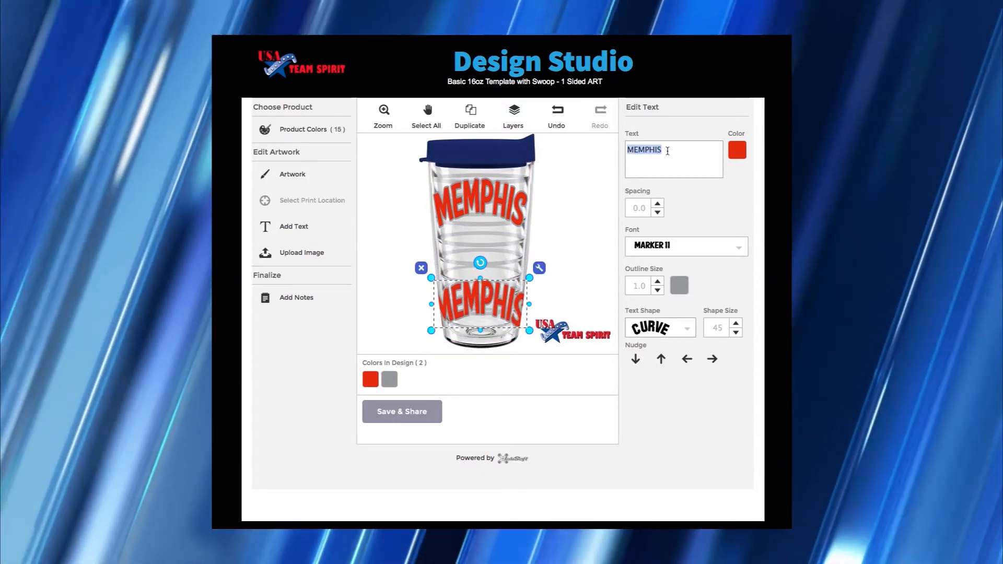
pyautogui.write('BULL')
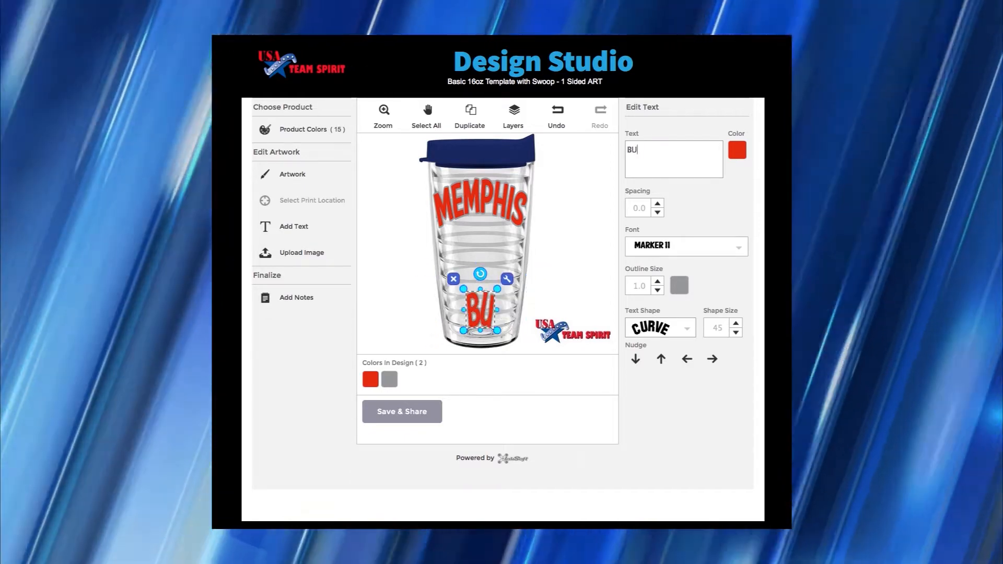
pyautogui.write(' DOGS')
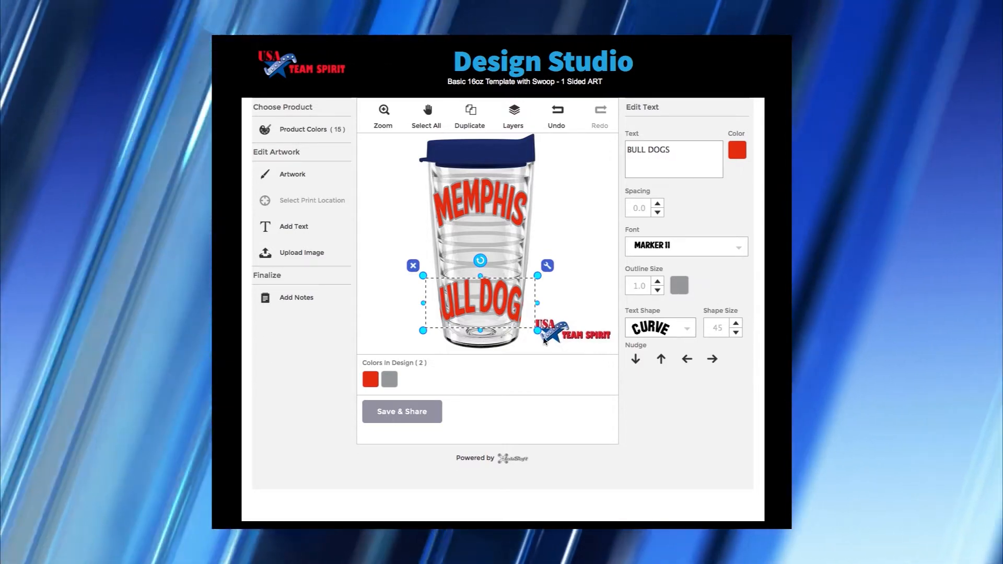
pyautogui.moveTo(537, 331); pyautogui.dragTo(523, 321)
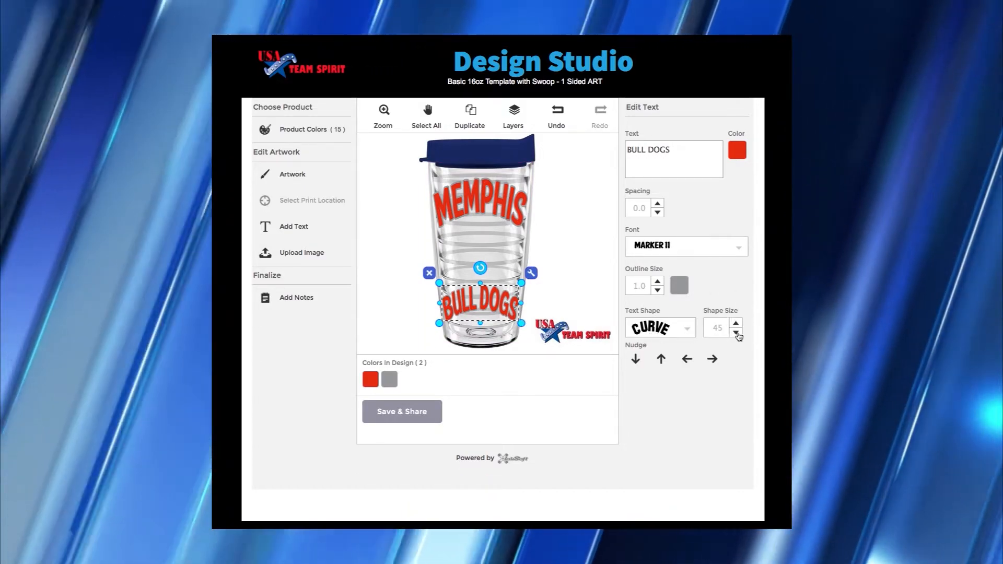
# - Reverse the BULL DOGS curve to shape size -25 and enlarge it slightly
pyautogui.click(736, 332)
pyautogui.click(736, 333)
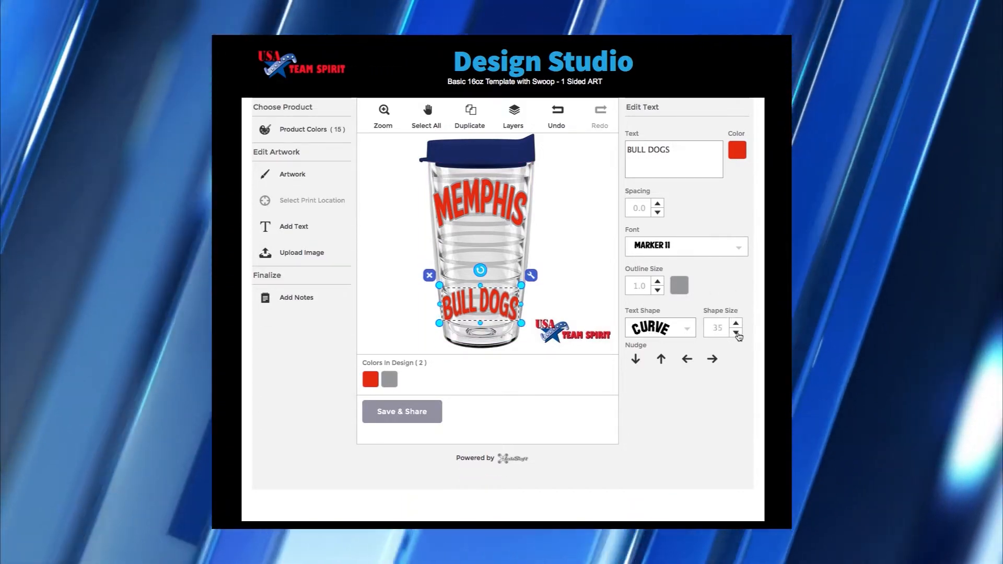
pyautogui.click(736, 333)
pyautogui.click(736, 333)
pyautogui.click(736, 333)
pyautogui.click(737, 332)
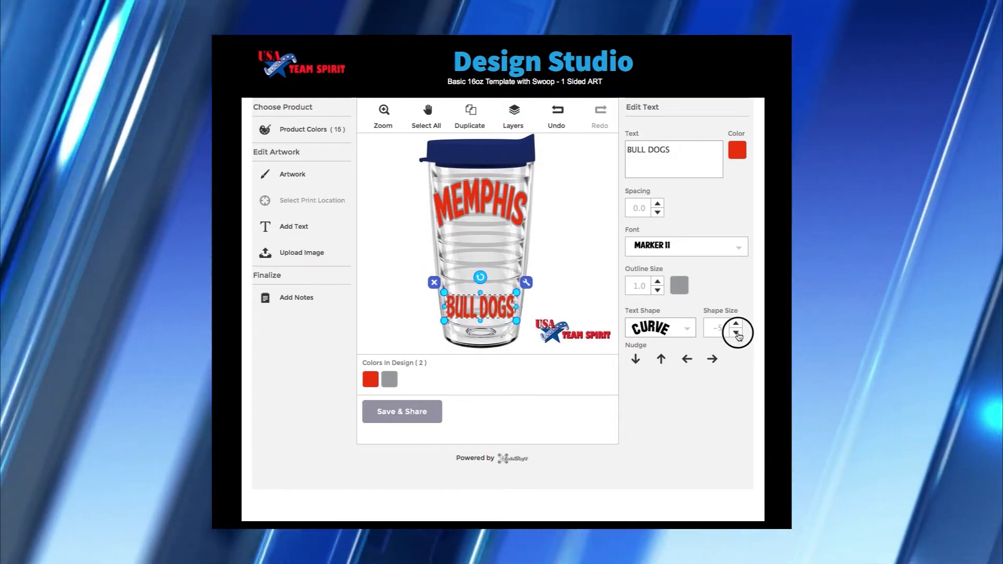
pyautogui.click(737, 332)
pyautogui.click(736, 333)
pyautogui.click(737, 332)
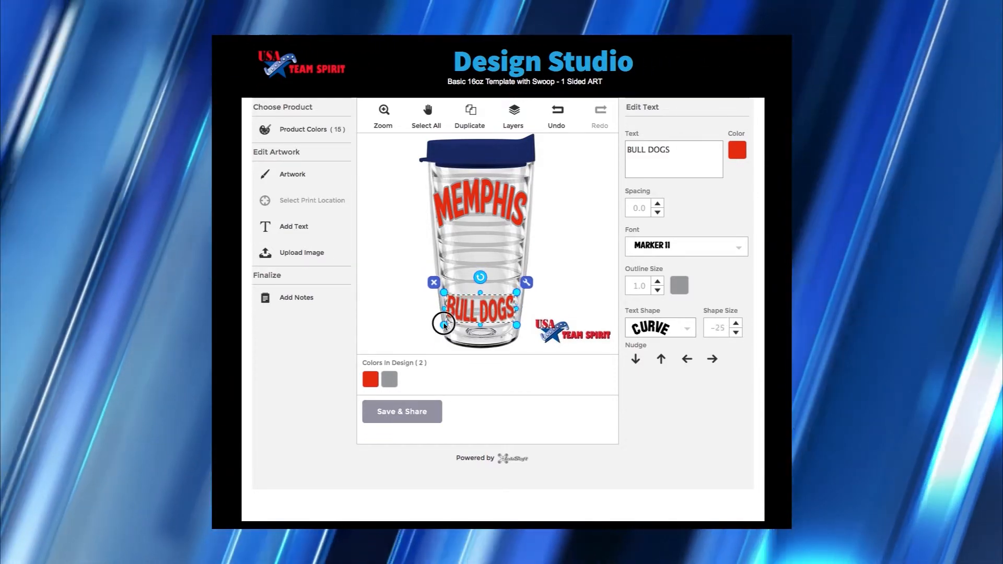
pyautogui.moveTo(443, 325); pyautogui.dragTo(506, 314)
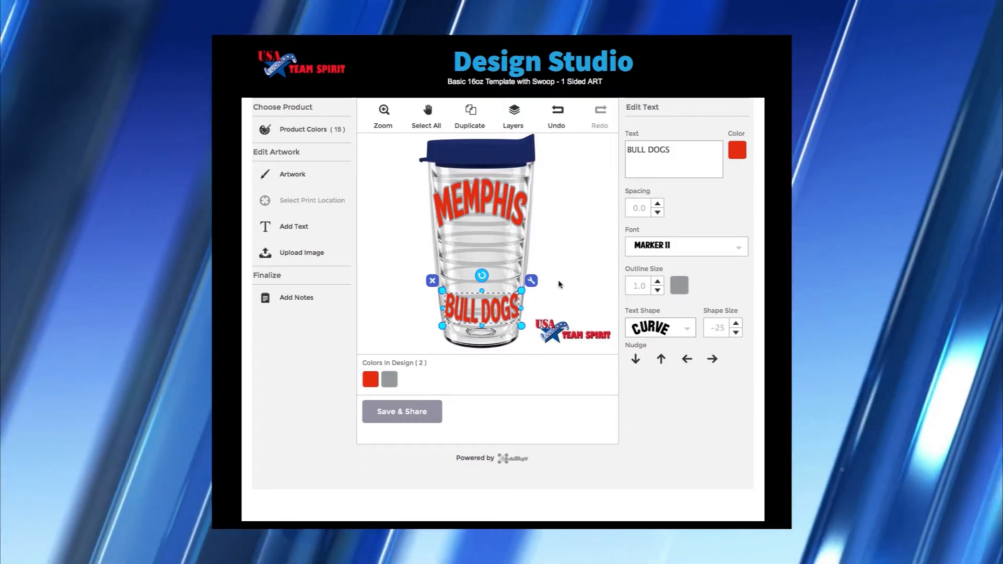
# - Place the angry grey bulldog from Clip Art > Mascots > Bulldogs on the tumbler
pyautogui.click(559, 284)
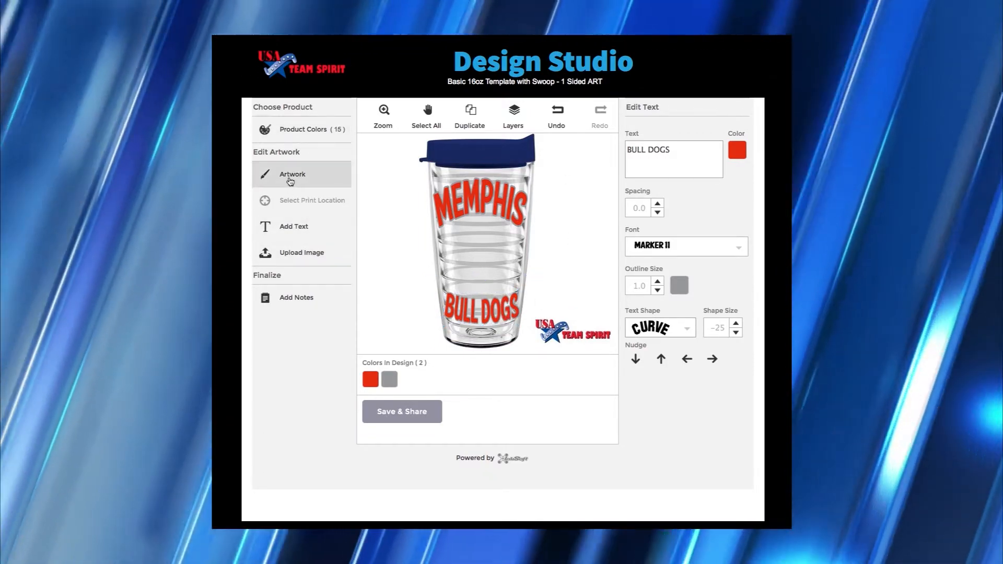
pyautogui.click(290, 180)
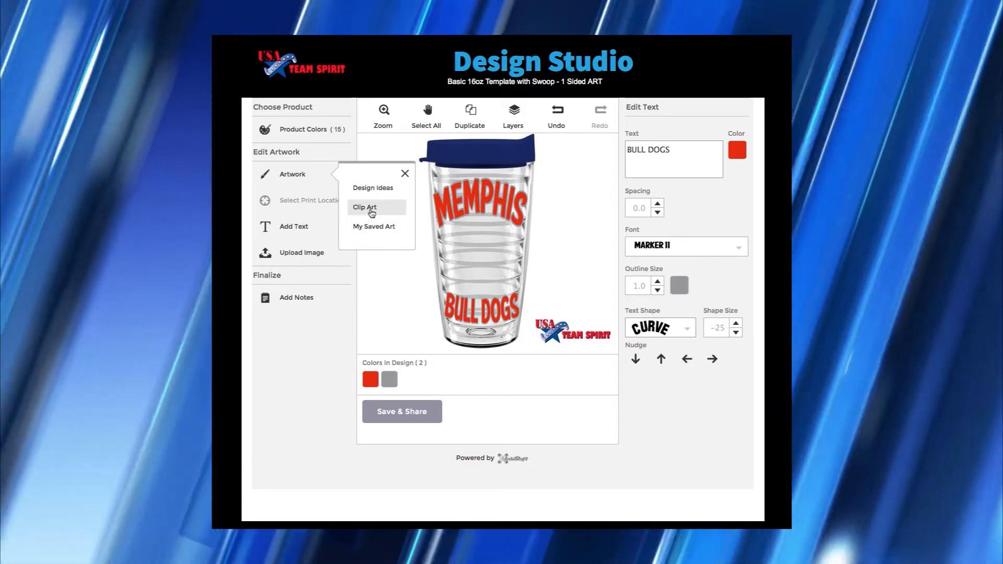
pyautogui.click(371, 212)
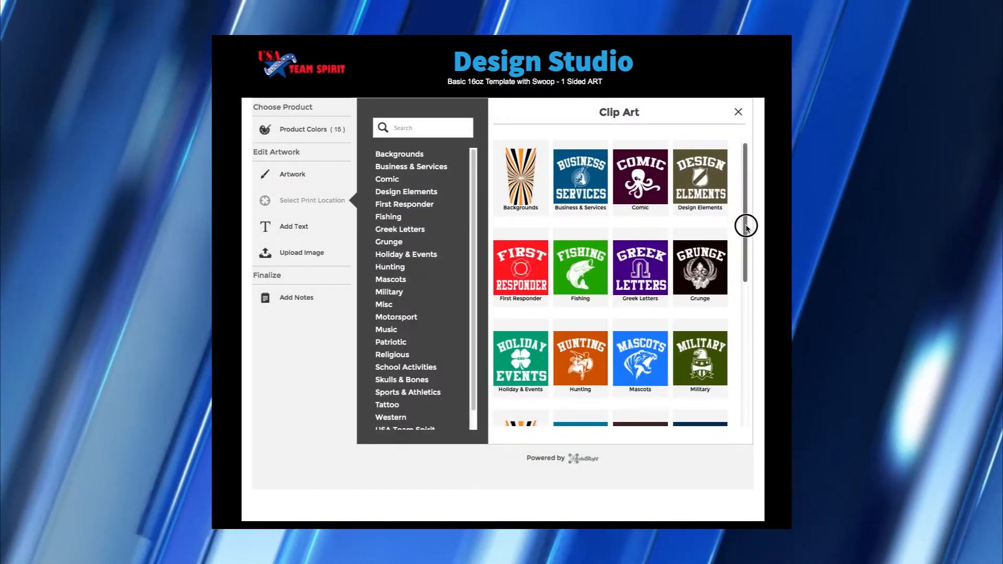
pyautogui.moveTo(746, 224); pyautogui.dragTo(747, 280)
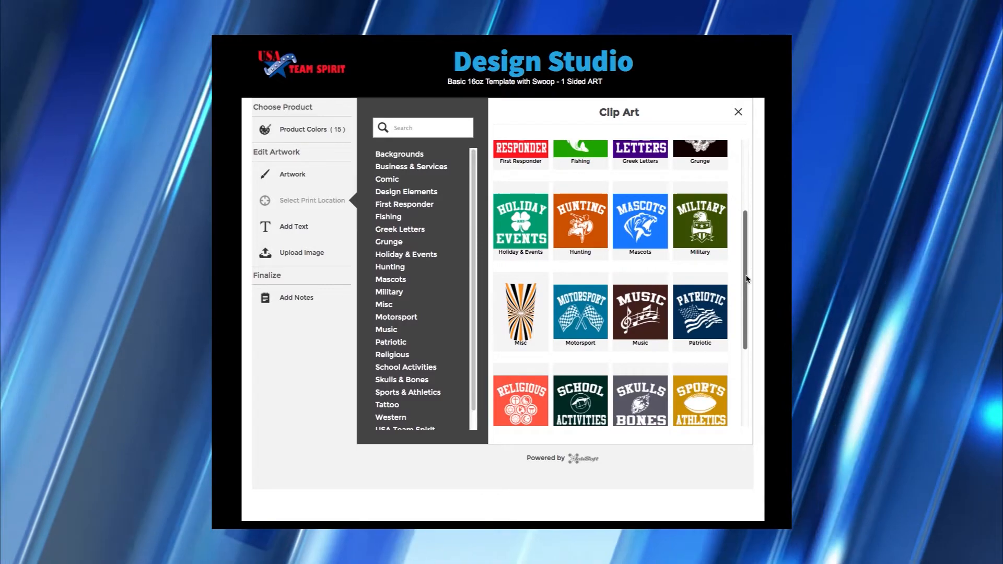
pyautogui.click(640, 226)
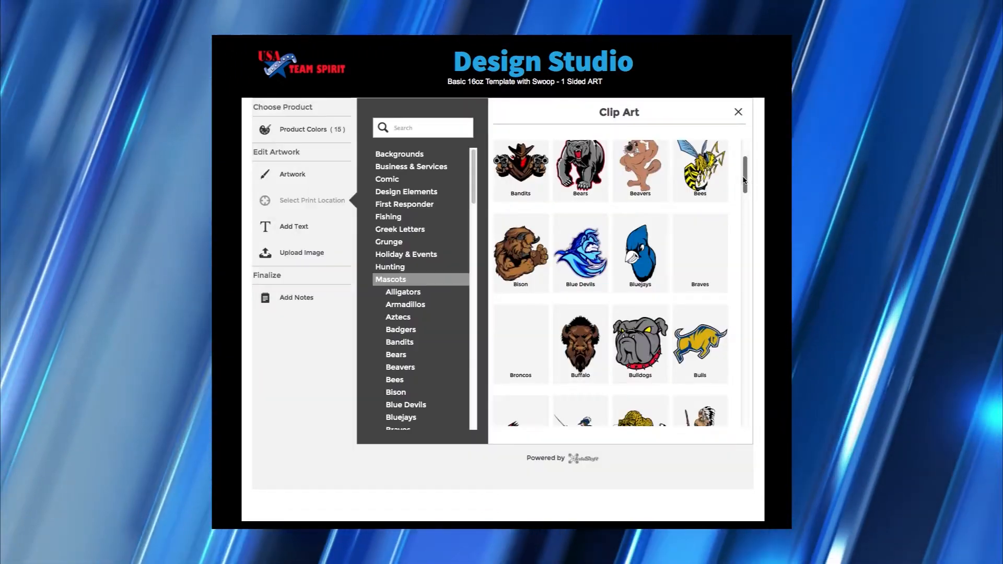
pyautogui.click(640, 349)
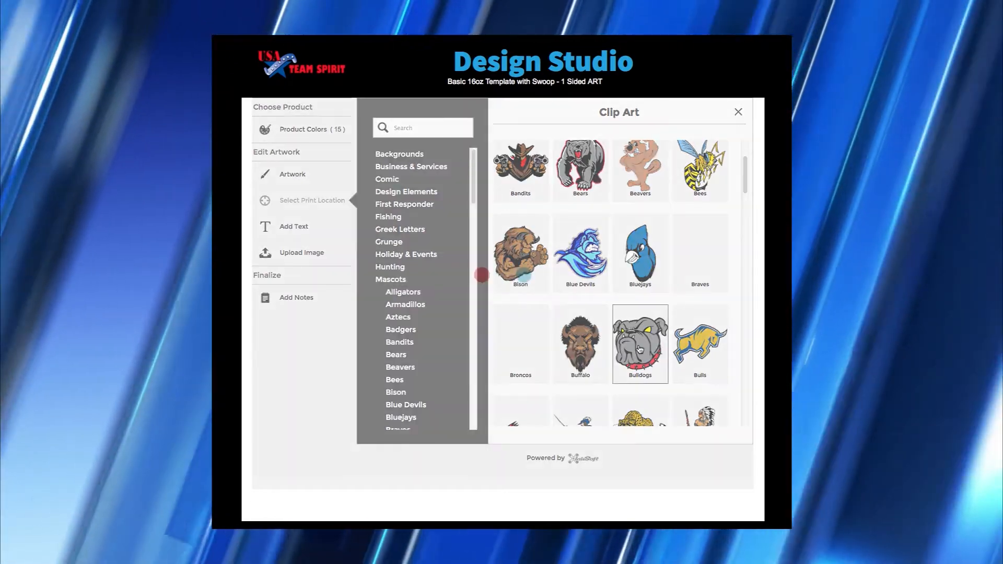
pyautogui.scroll(-3, 737, 298)
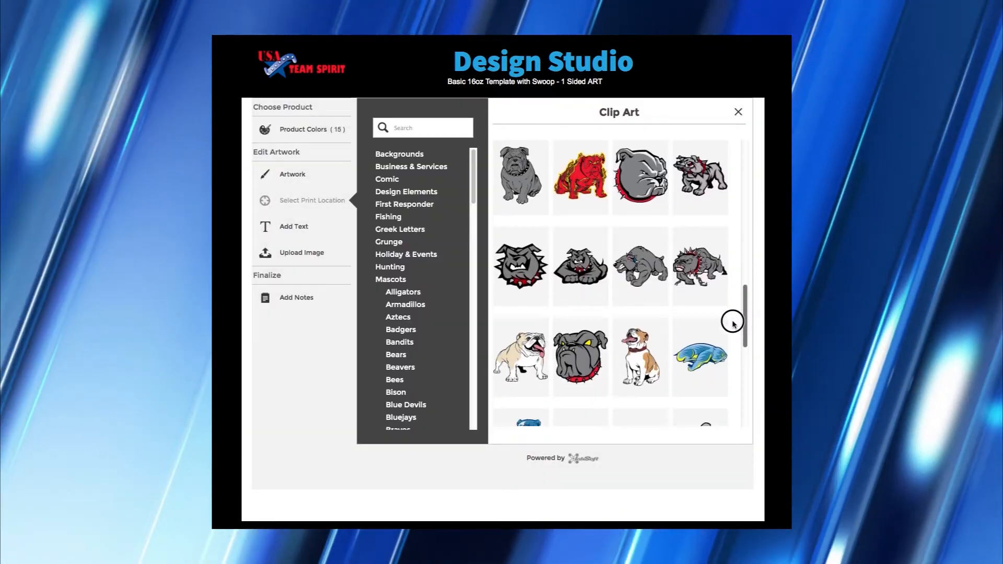
pyautogui.scroll(-4, 732, 323)
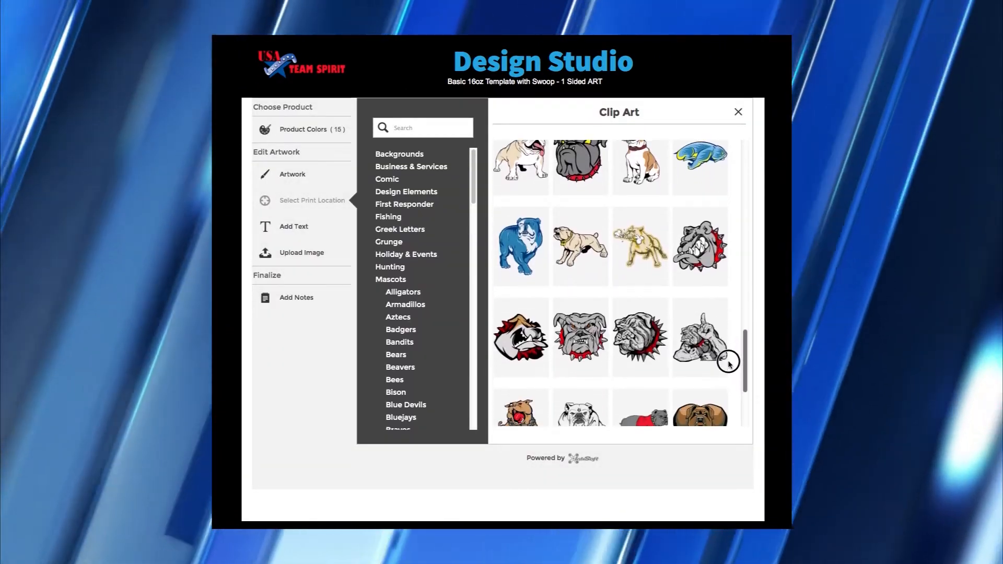
pyautogui.scroll(-1, 728, 363)
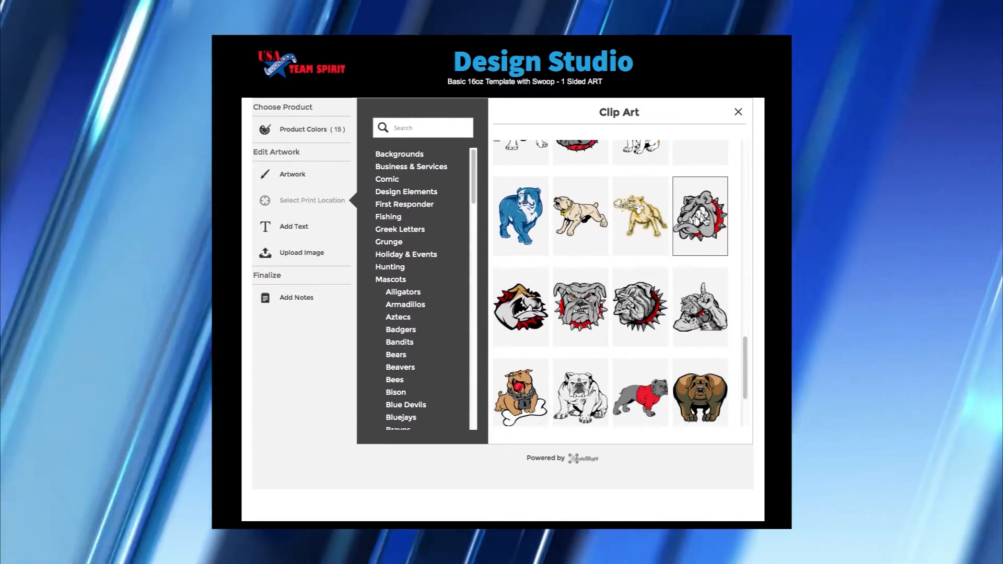
pyautogui.click(705, 221)
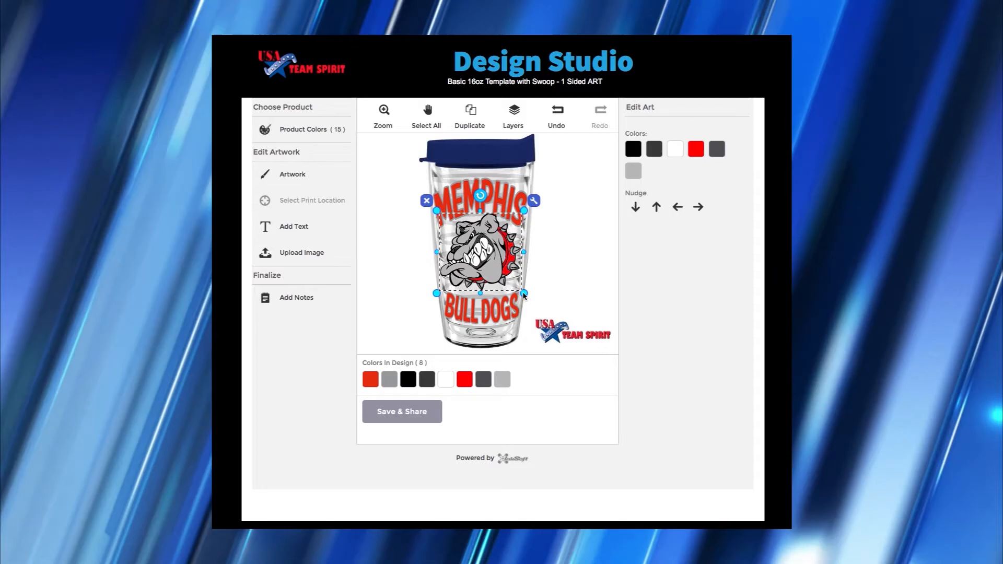
# - Set the tumbler's product colour to Red so the lid is no longer navy
pyautogui.click(524, 296)
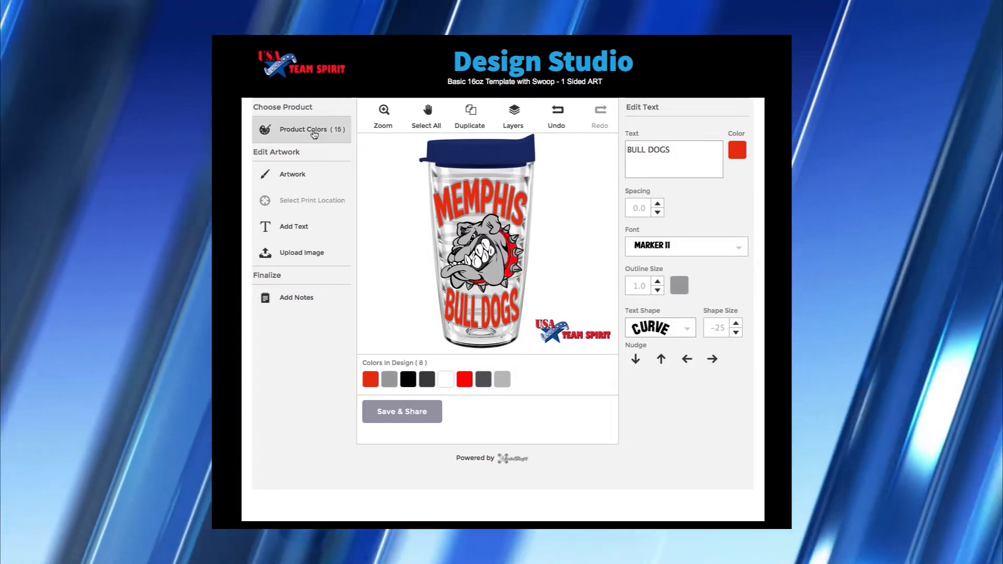
pyautogui.click(314, 133)
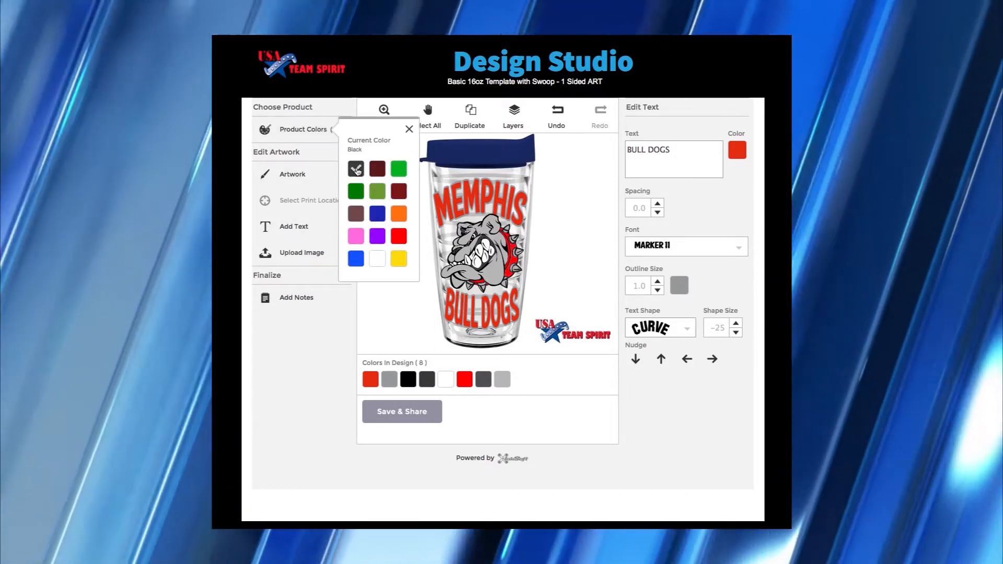
pyautogui.click(357, 171)
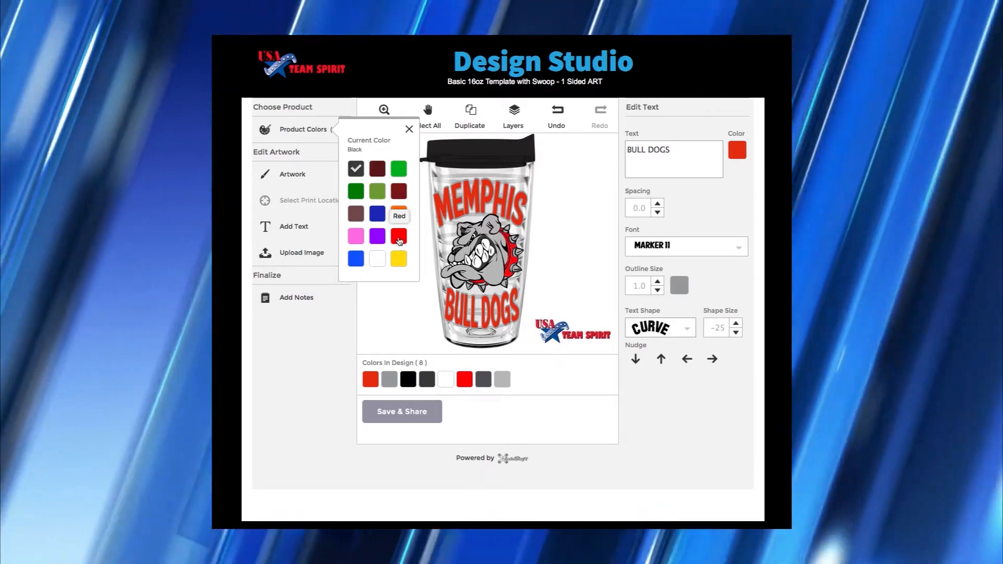
pyautogui.click(399, 238)
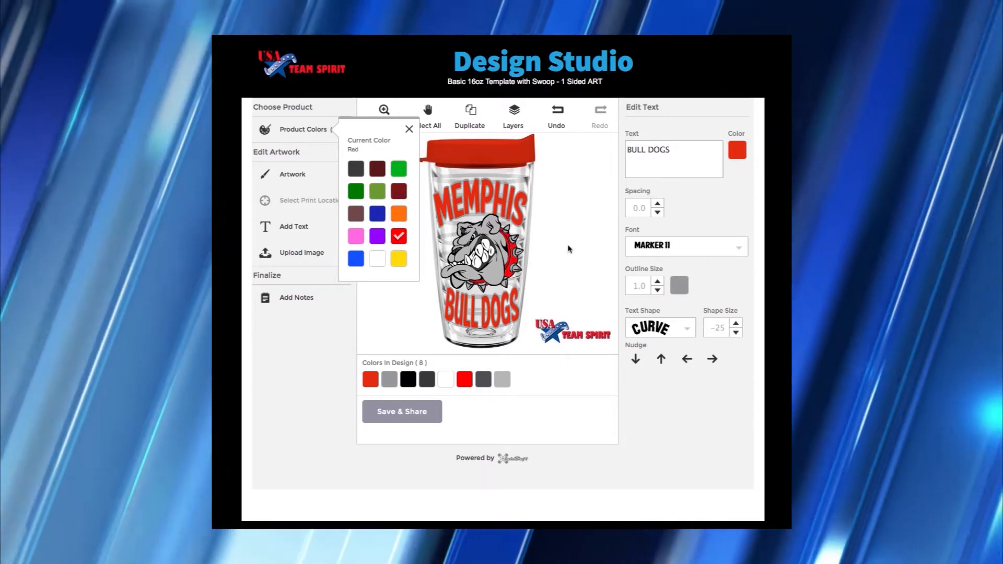
pyautogui.click(566, 233)
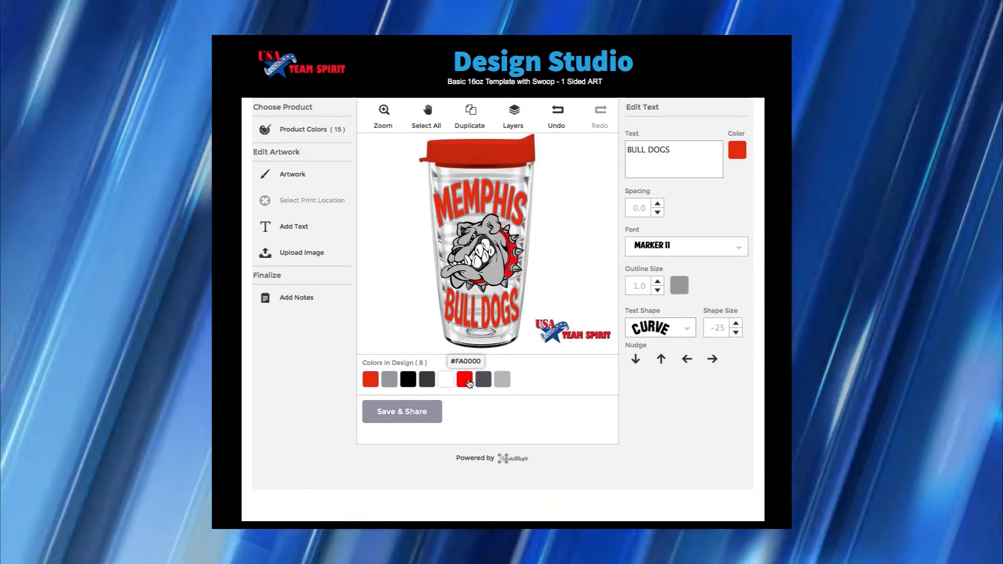
# - Swap the bright red for the matching red and nudge the bulldog higher
pyautogui.click(469, 384)
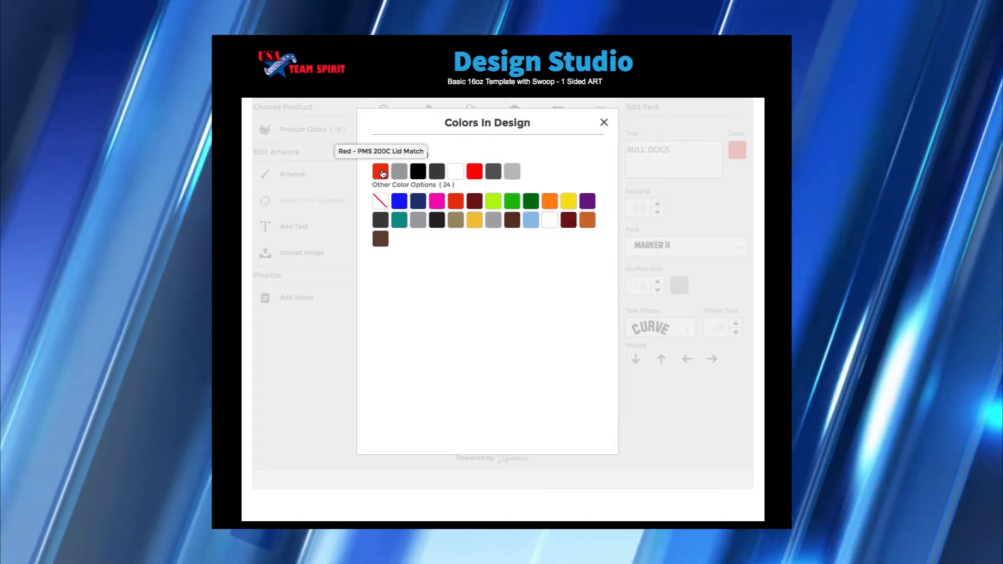
pyautogui.click(380, 171)
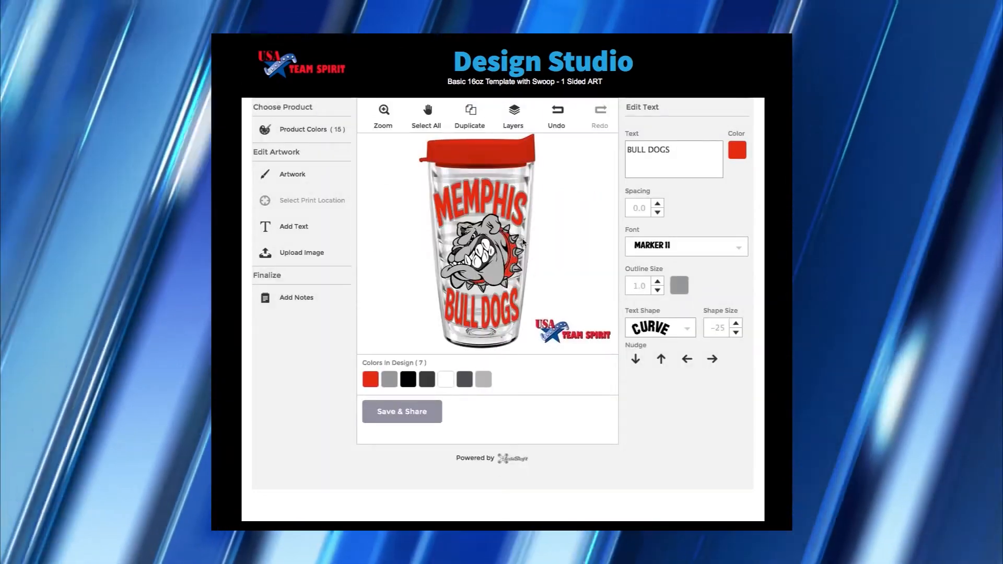
pyautogui.click(481, 268)
pyautogui.moveTo(481, 267); pyautogui.dragTo(481, 248)
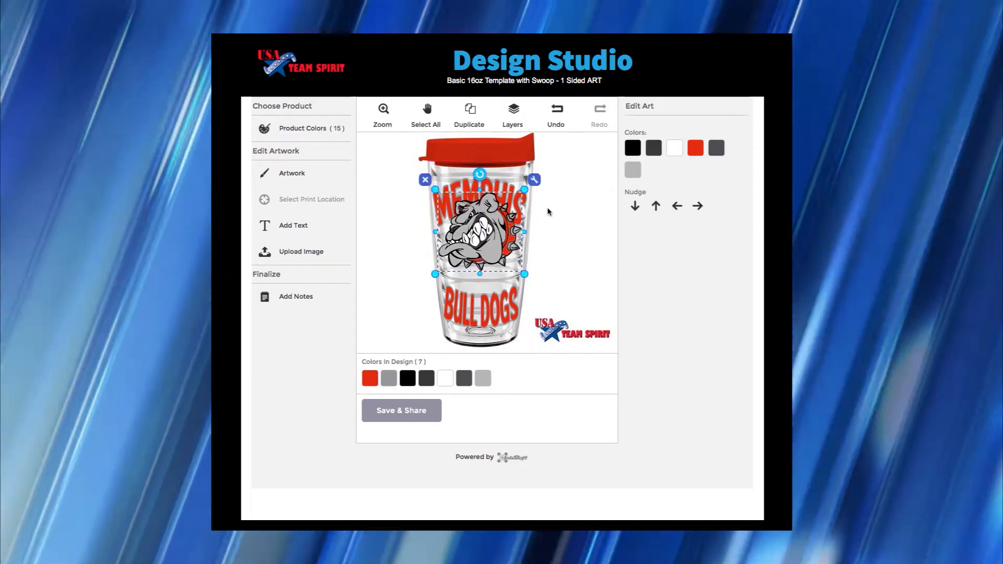
pyautogui.click(548, 211)
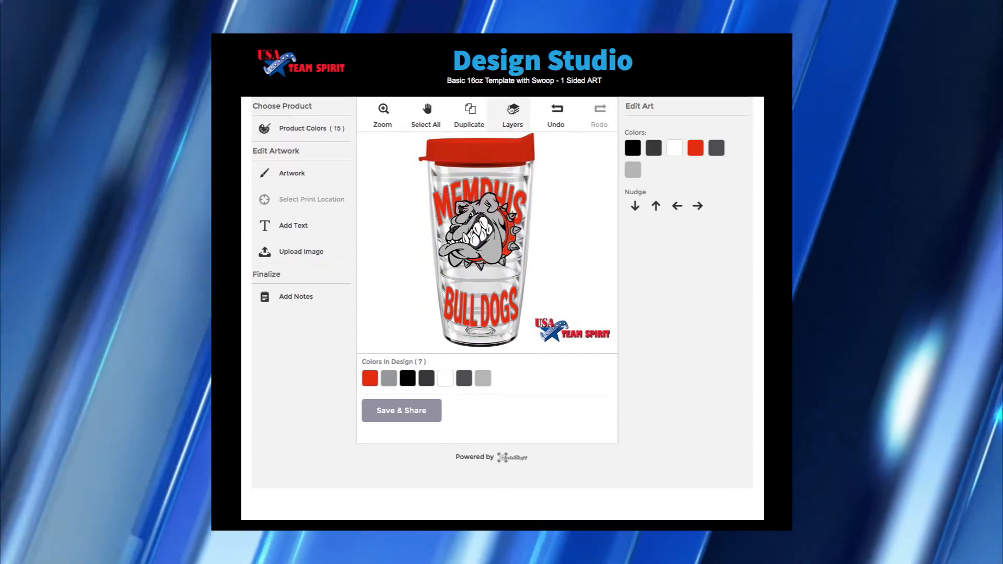
# - Move the MEMPHIS layer behind the bulldog, undoing a trial move of the bulldog lower
pyautogui.click(512, 110)
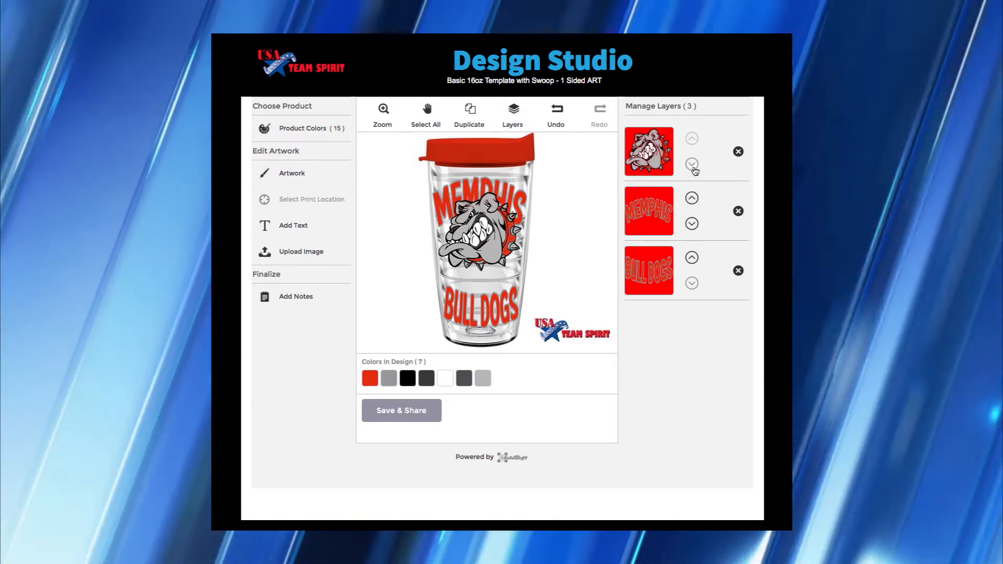
pyautogui.click(691, 164)
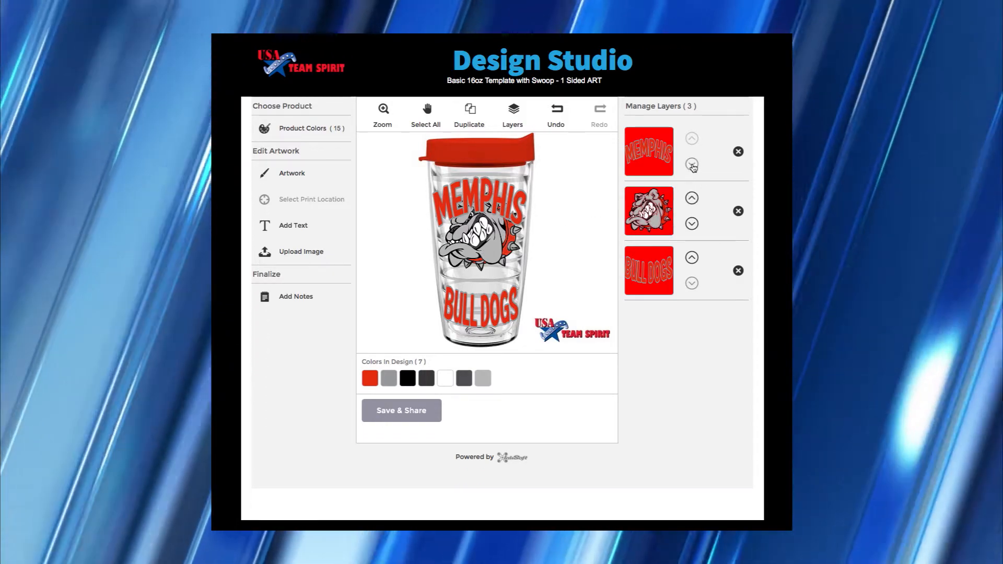
pyautogui.click(692, 165)
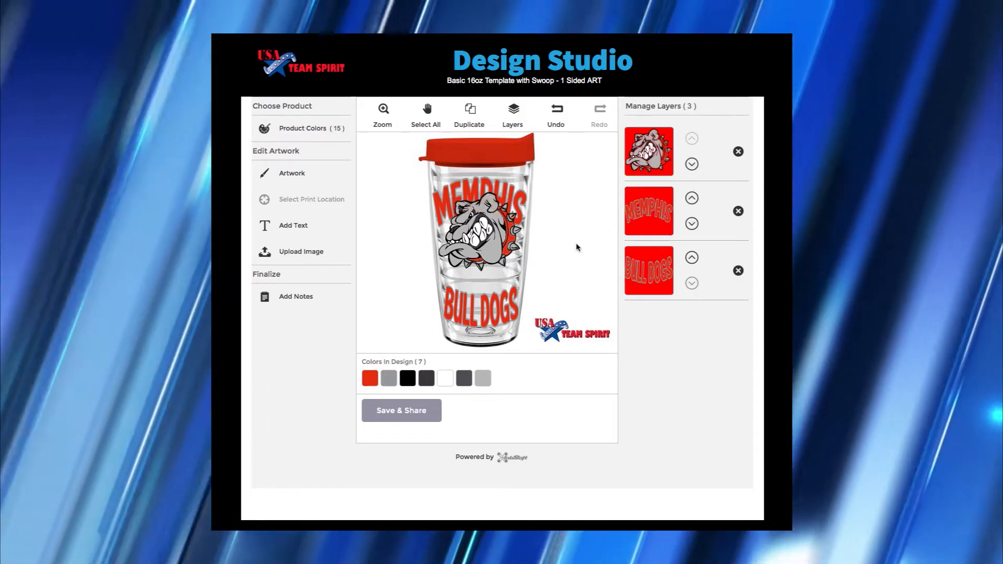
pyautogui.click(563, 249)
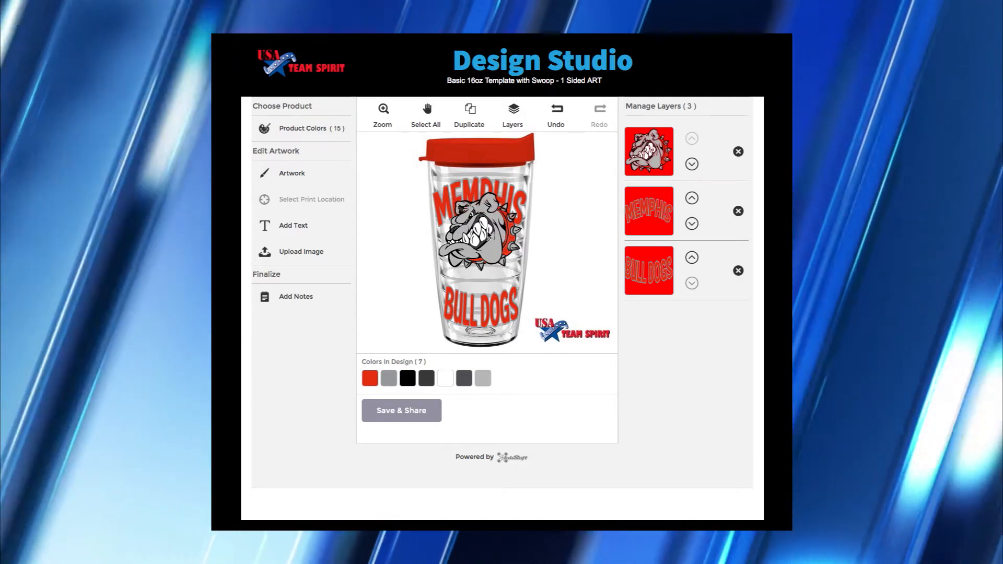
pyautogui.click(488, 236)
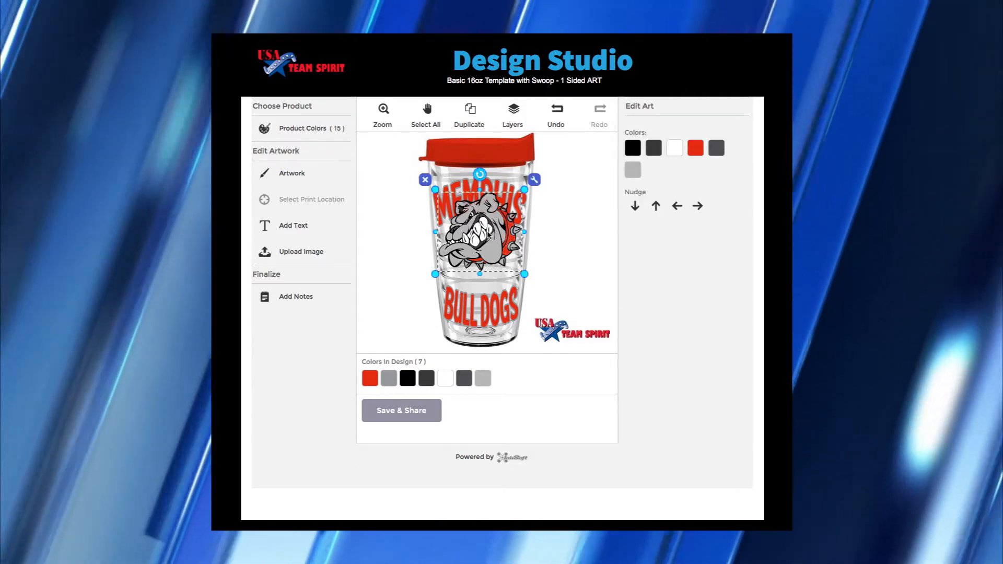
pyautogui.moveTo(489, 235); pyautogui.dragTo(491, 273)
pyautogui.click(555, 258)
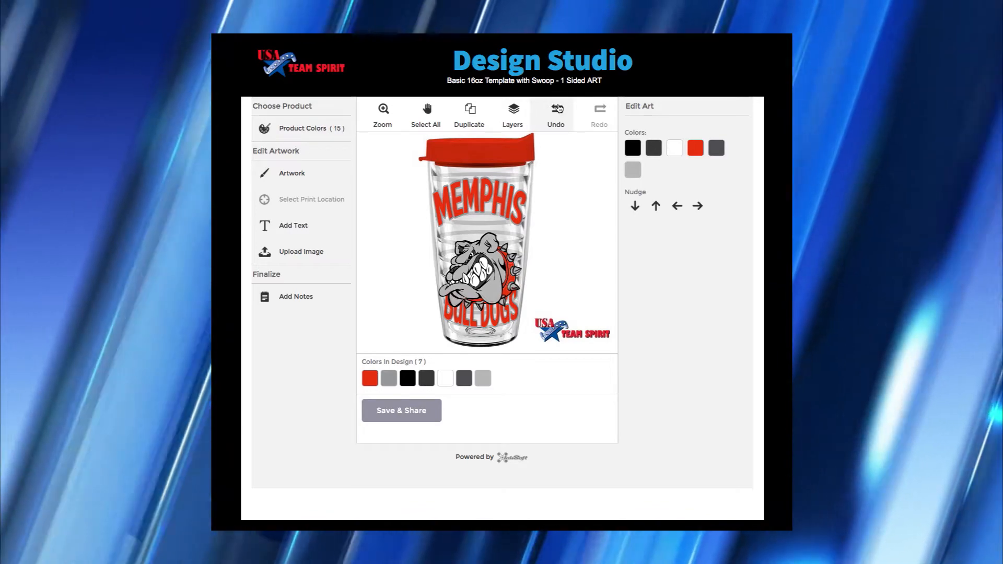
pyautogui.click(556, 111)
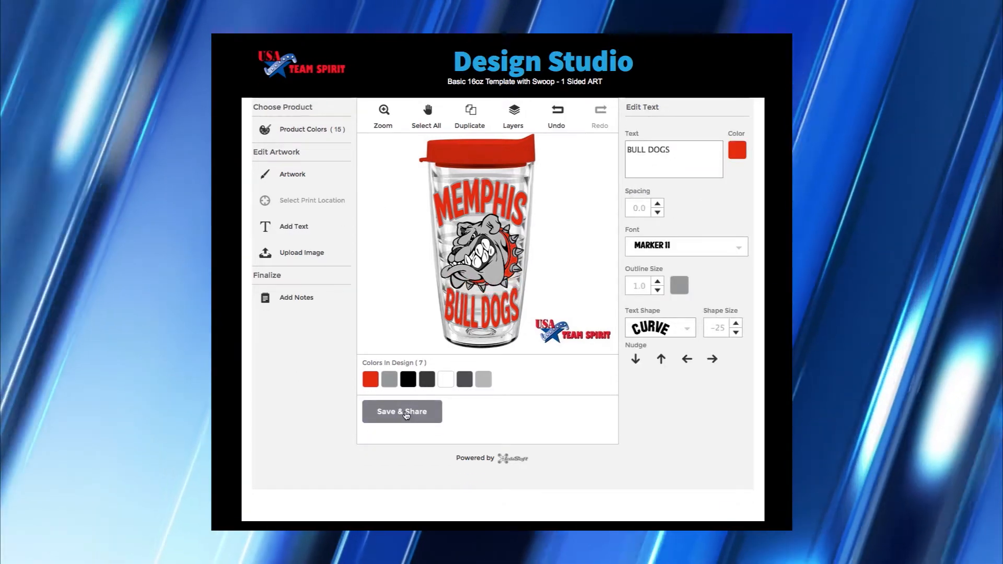
# - Save the design with the name 'Memphis Bulldogs' and the message 'Potential Sale'
pyautogui.click(407, 414)
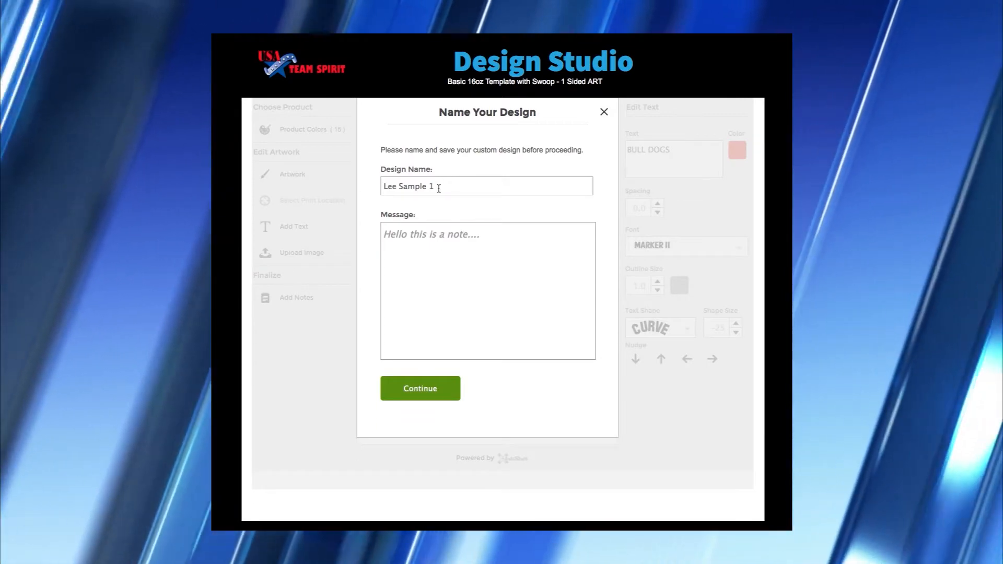
pyautogui.moveTo(439, 188); pyautogui.dragTo(375, 189)
pyautogui.write('Memphis Bull')
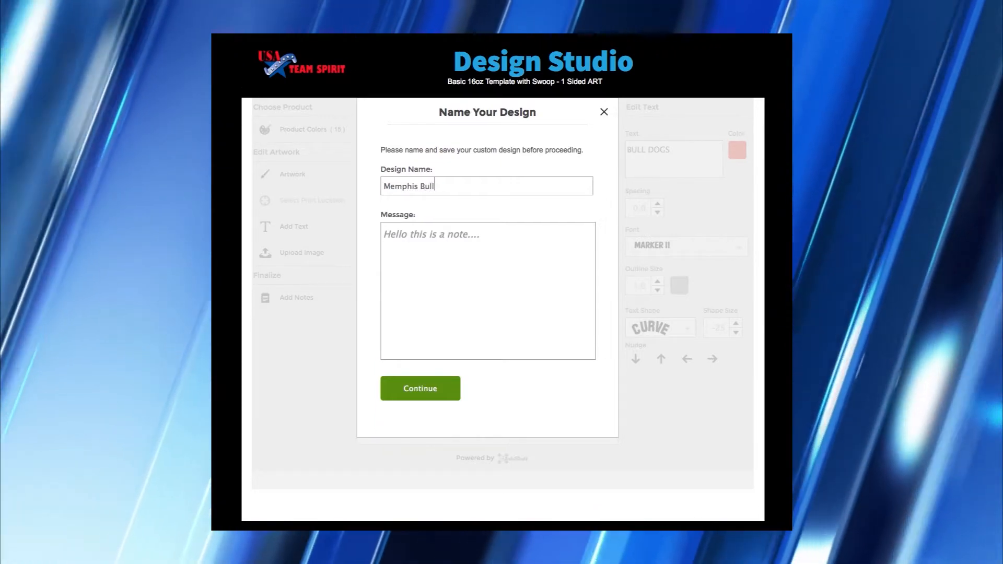
pyautogui.write('dogs')
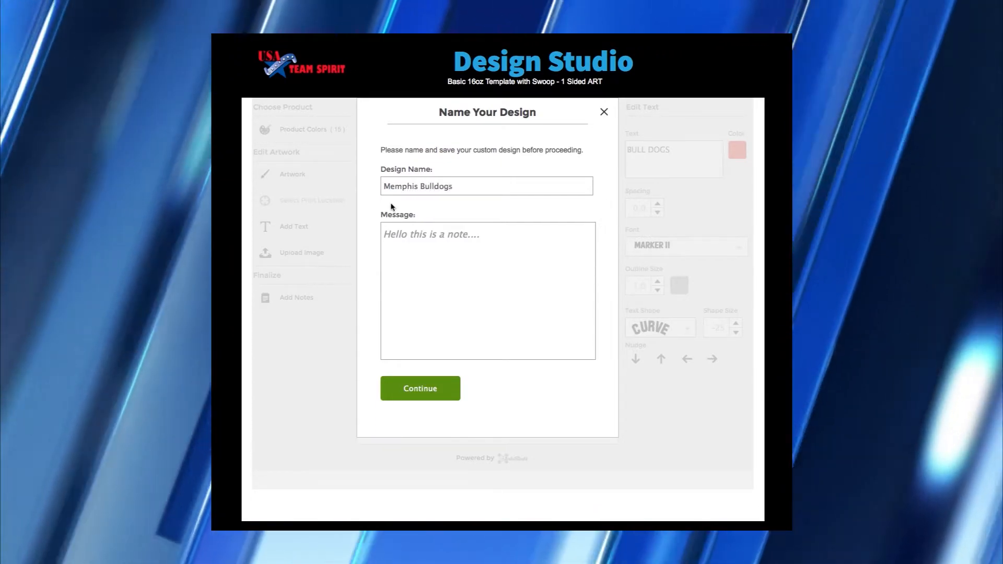
pyautogui.moveTo(488, 233); pyautogui.dragTo(350, 230)
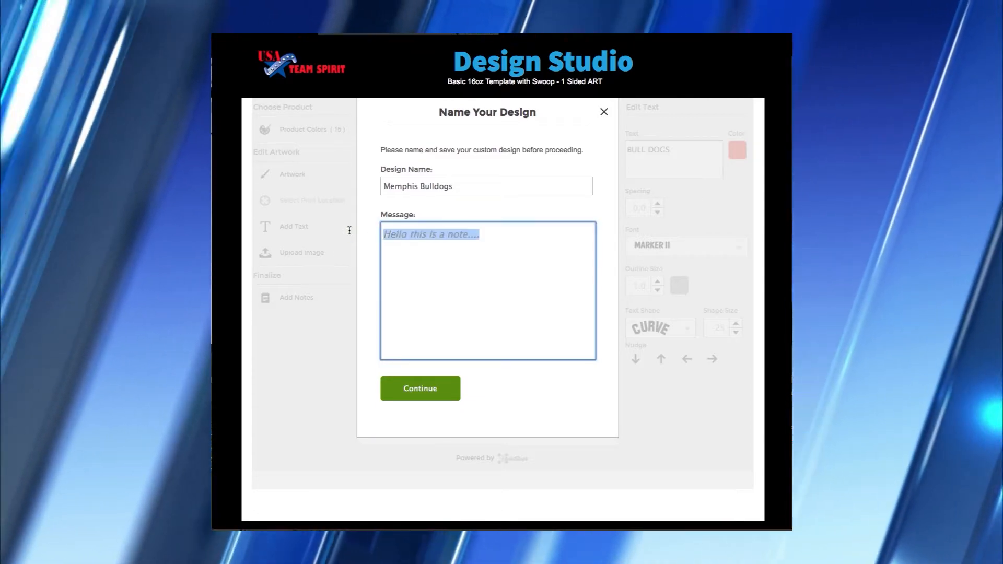
pyautogui.write('P')
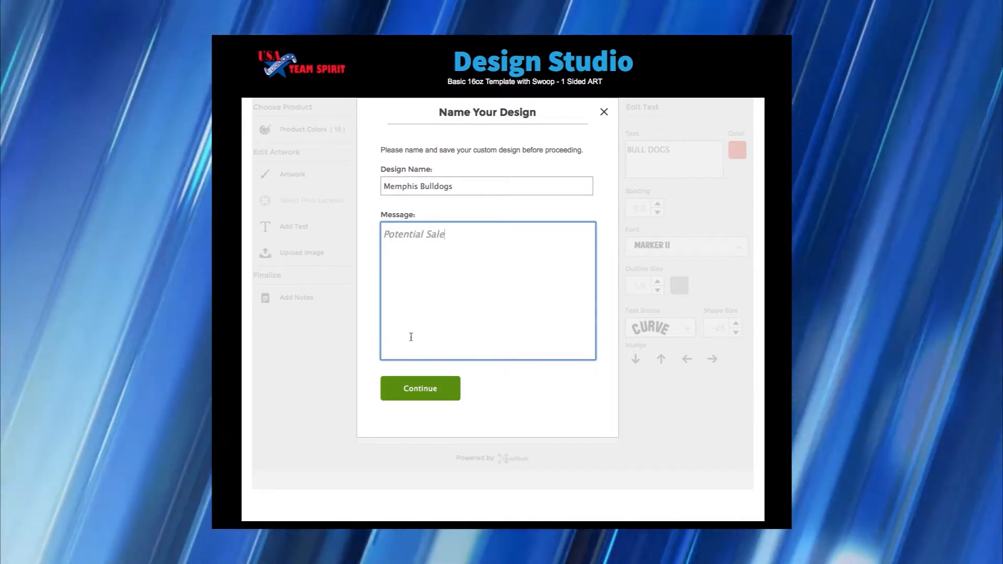
pyautogui.write('otential Sale')
pyautogui.click(420, 389)
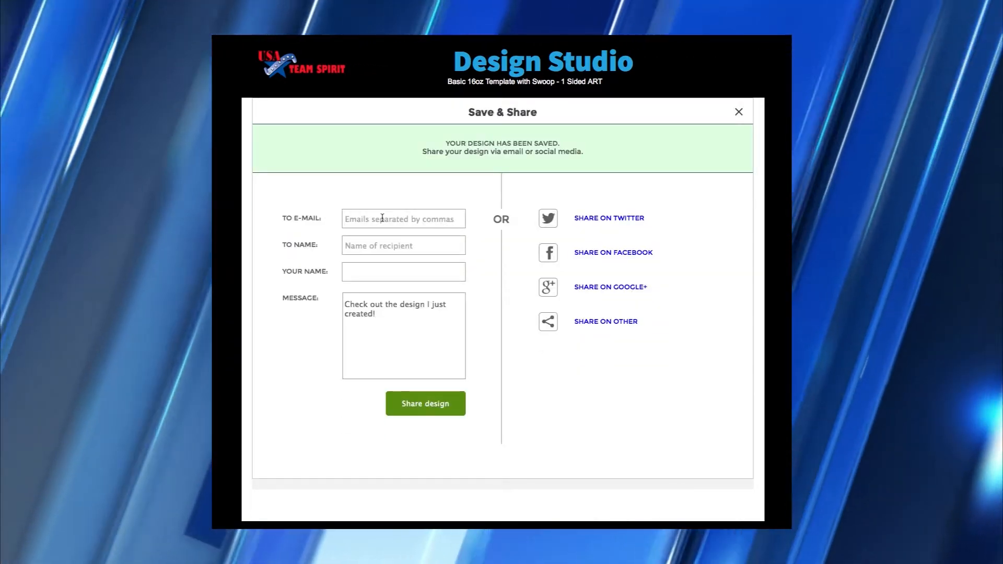
# - Share the design by entering the recipient's e-mail and name plus the message 'New School Design'
pyautogui.click(381, 218)
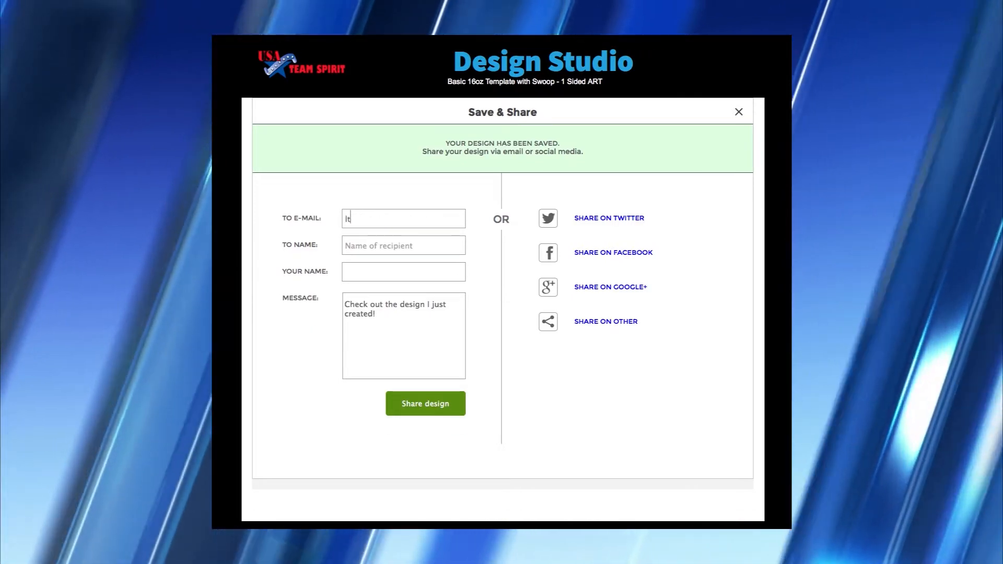
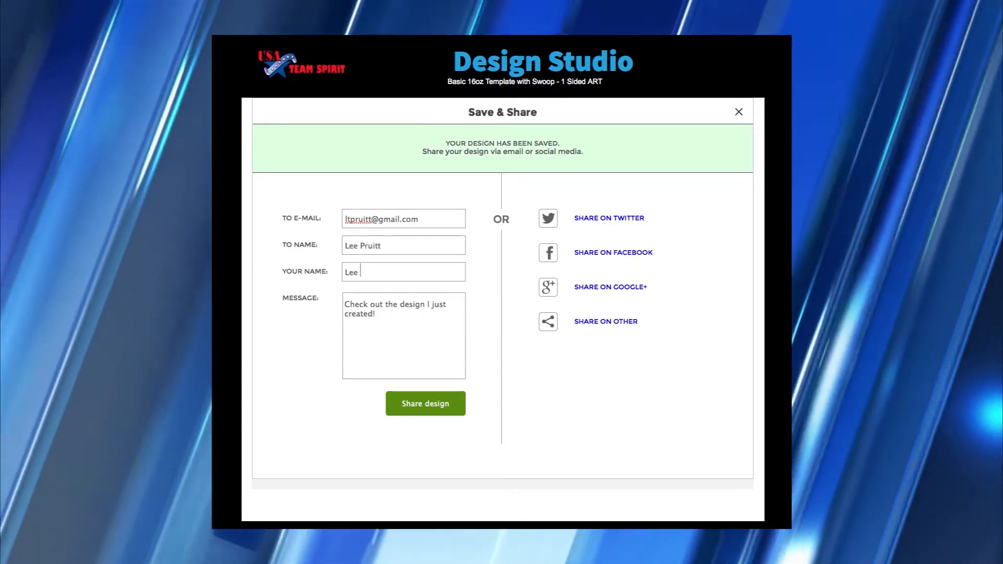
pyautogui.press('Tab')
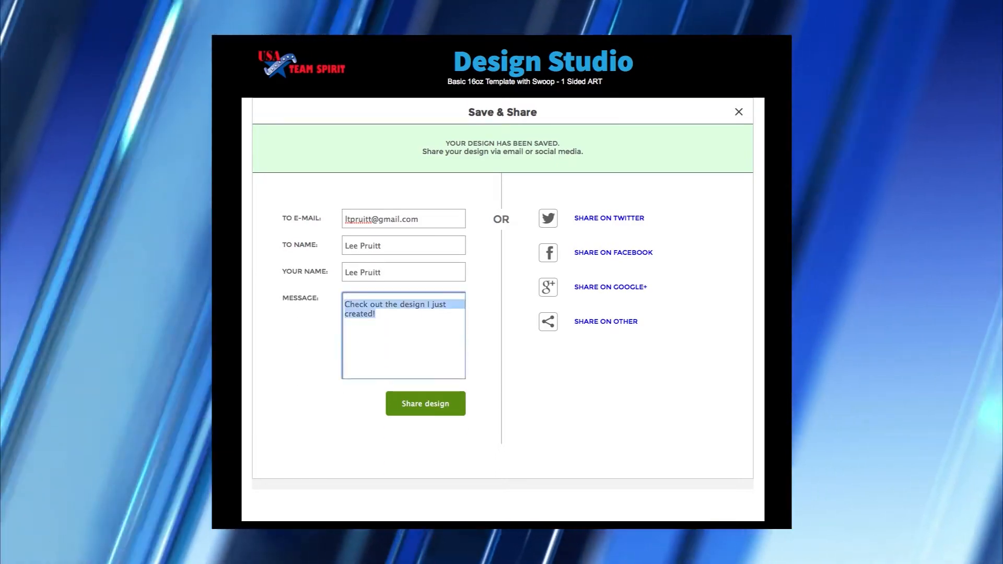
pyautogui.write('New')
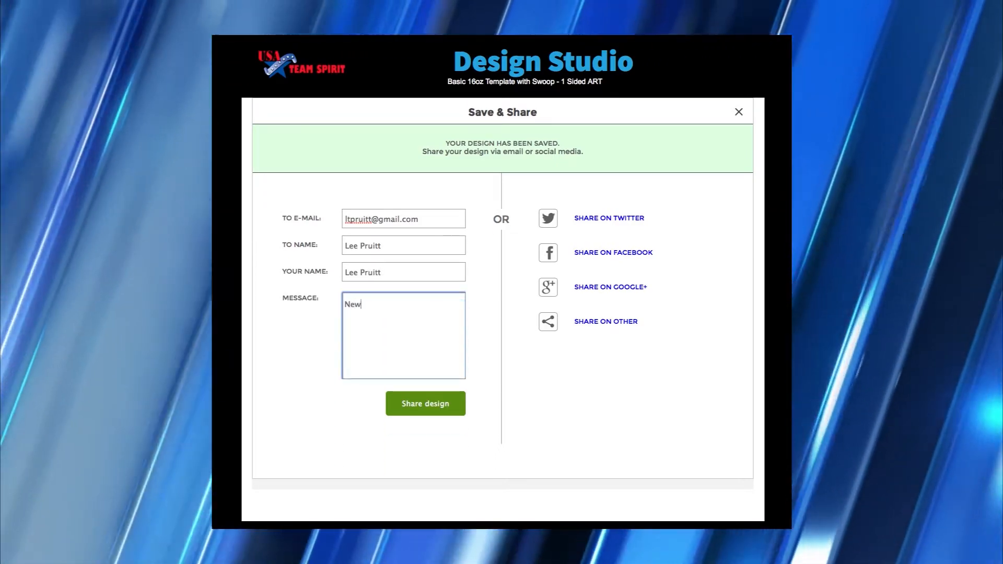
pyautogui.write(' School Design')
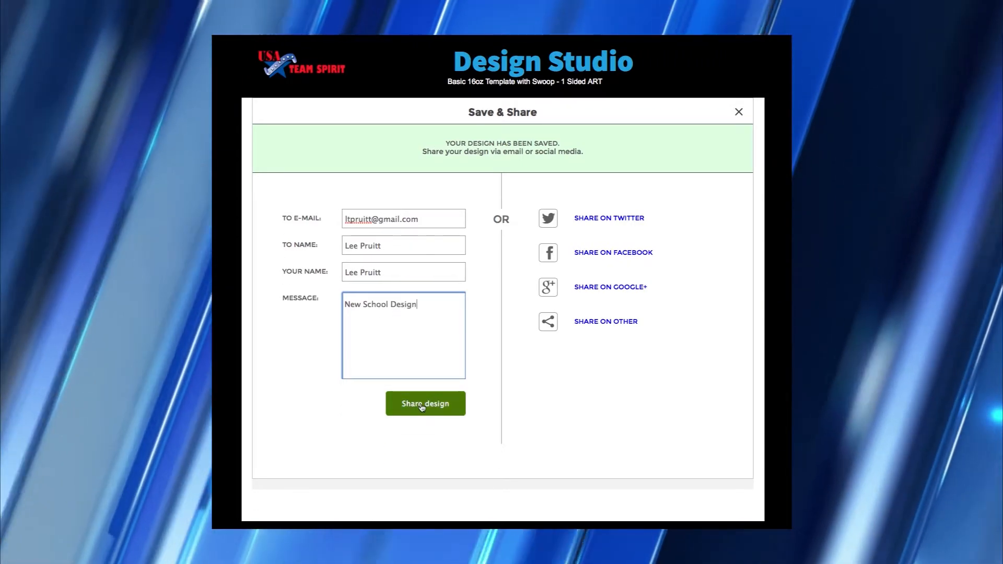
pyautogui.click(421, 405)
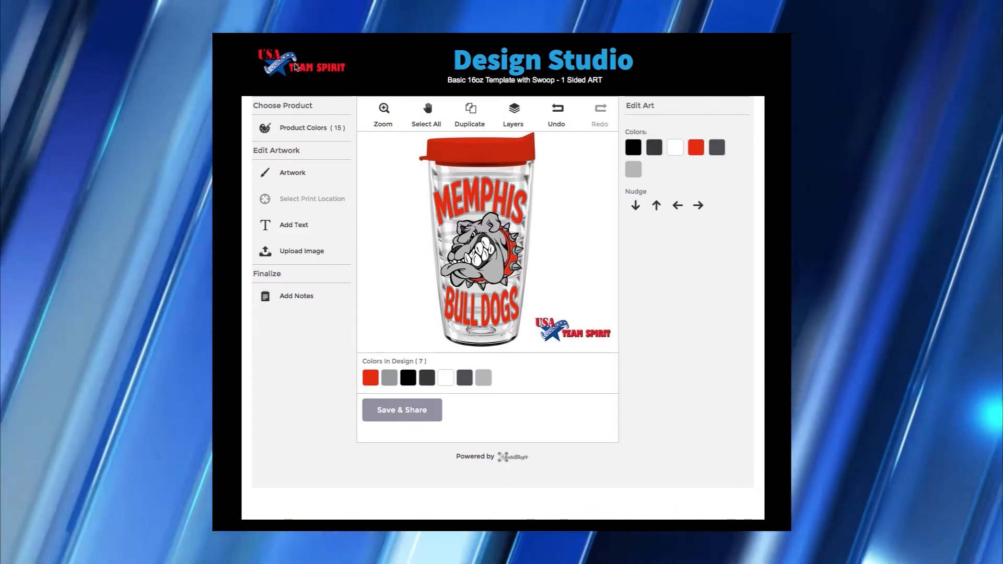
# - Return to the template page and load the 16oz '2 Art 2 Sides' template
pyautogui.click(295, 66)
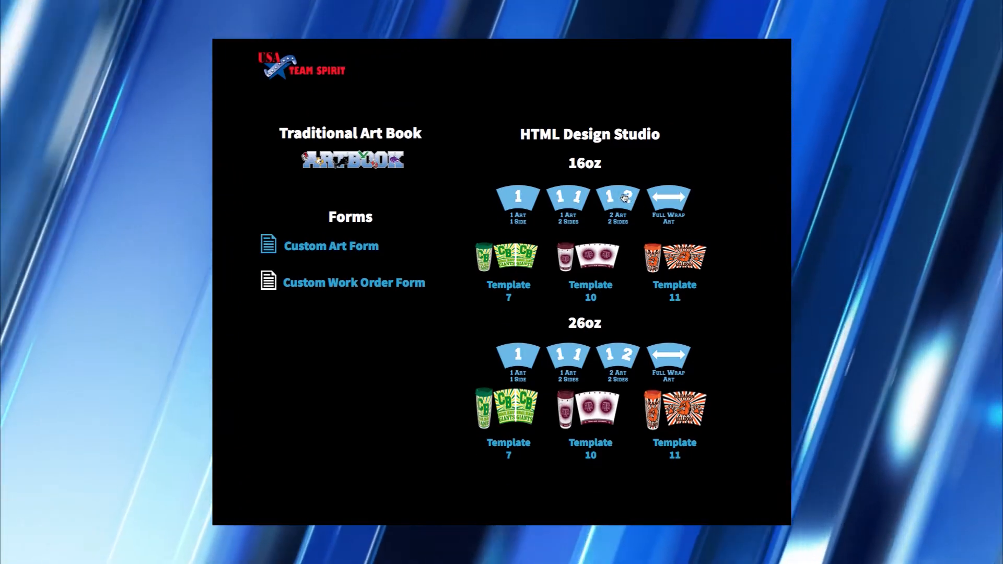
pyautogui.click(624, 198)
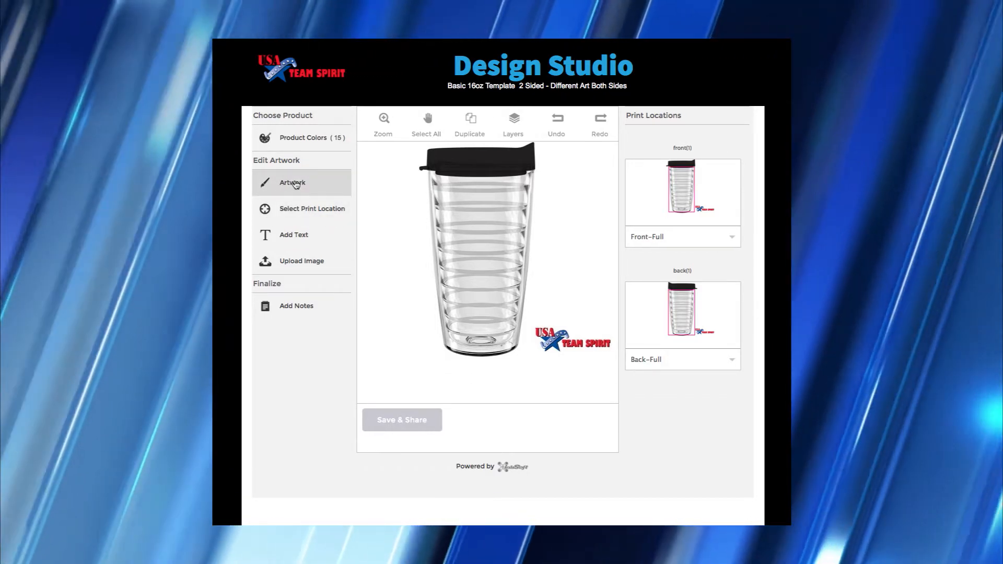
# - Add the Senior Prom design idea and delete its black triangle backdrop
pyautogui.click(295, 184)
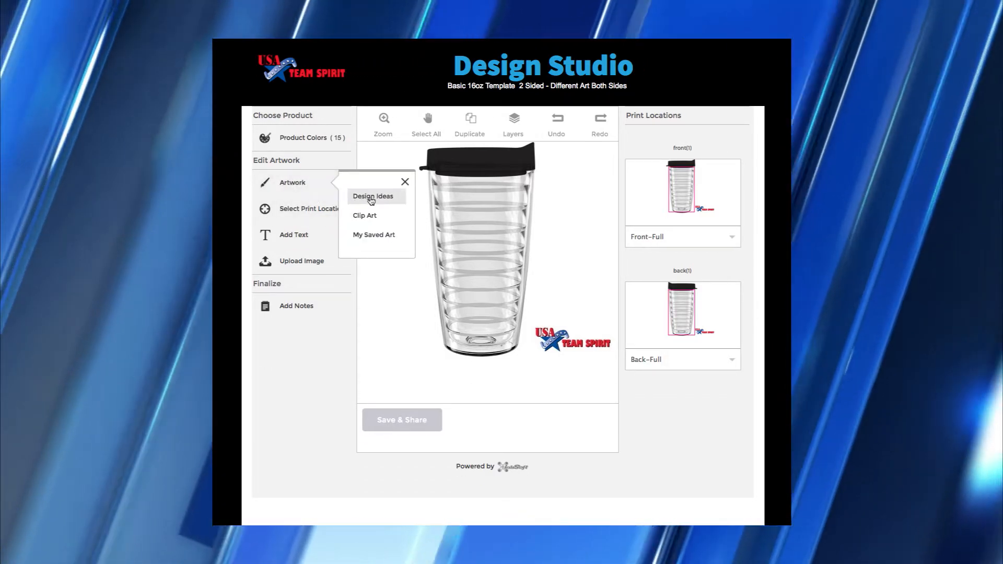
pyautogui.click(370, 198)
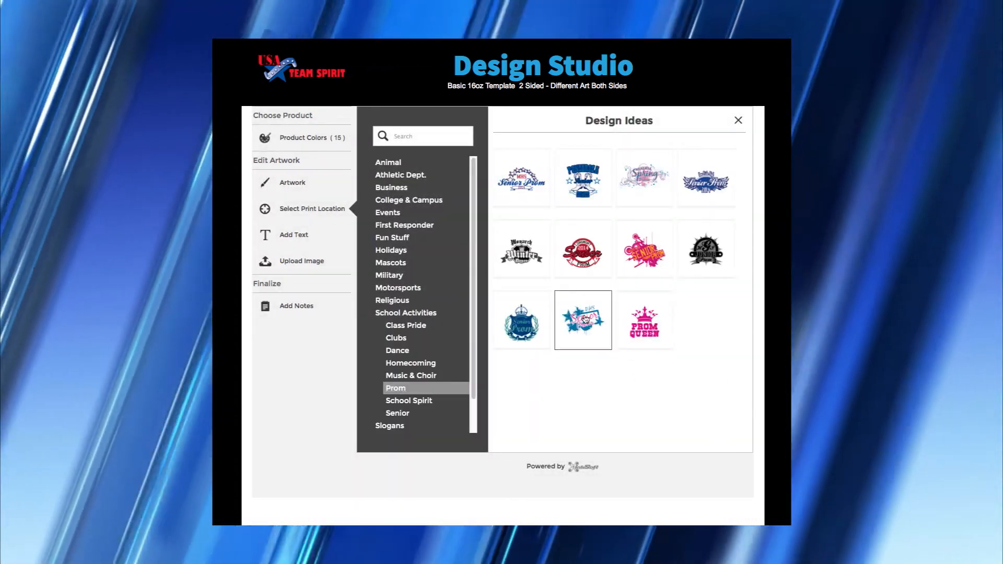
pyautogui.click(584, 319)
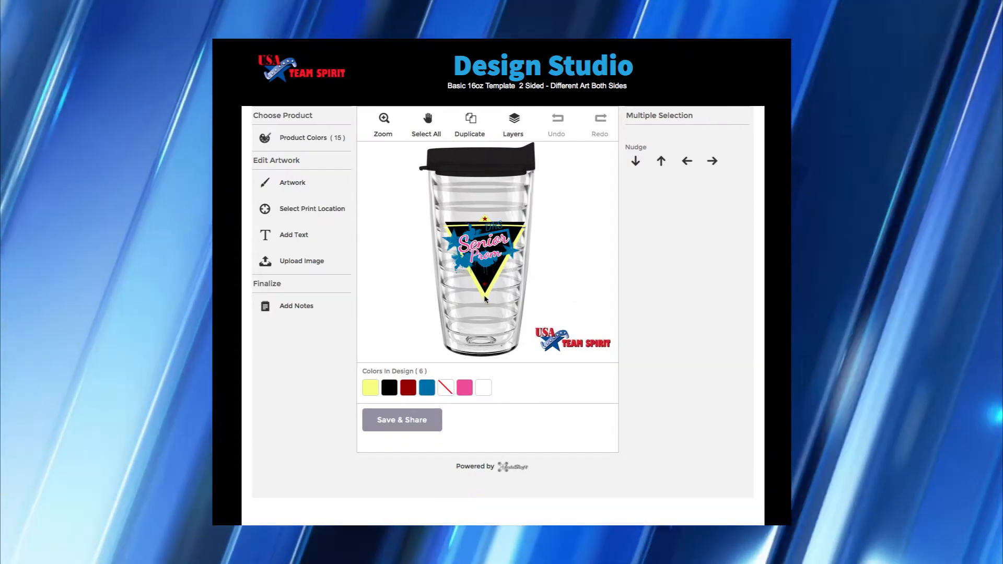
pyautogui.click(485, 297)
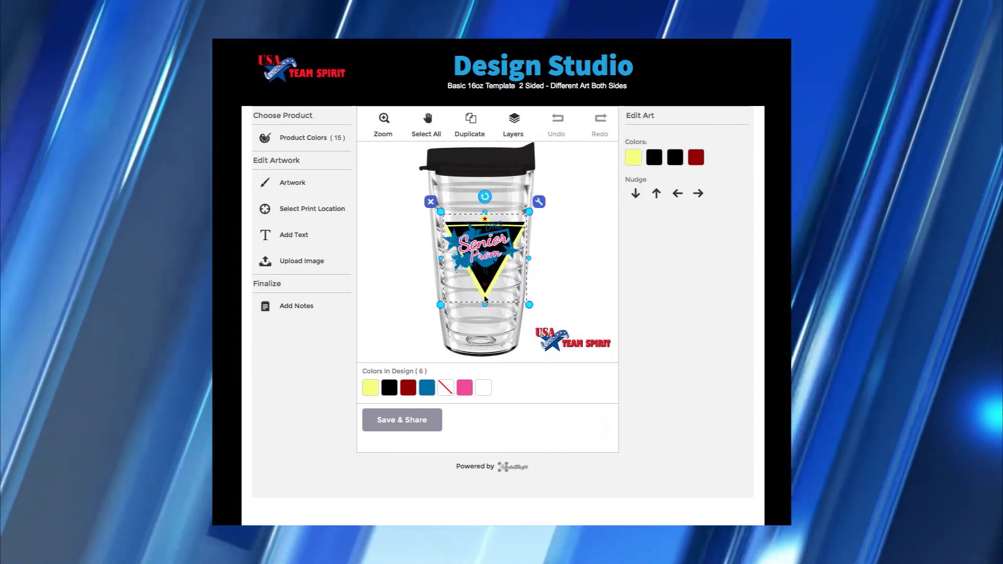
pyautogui.press('Delete')
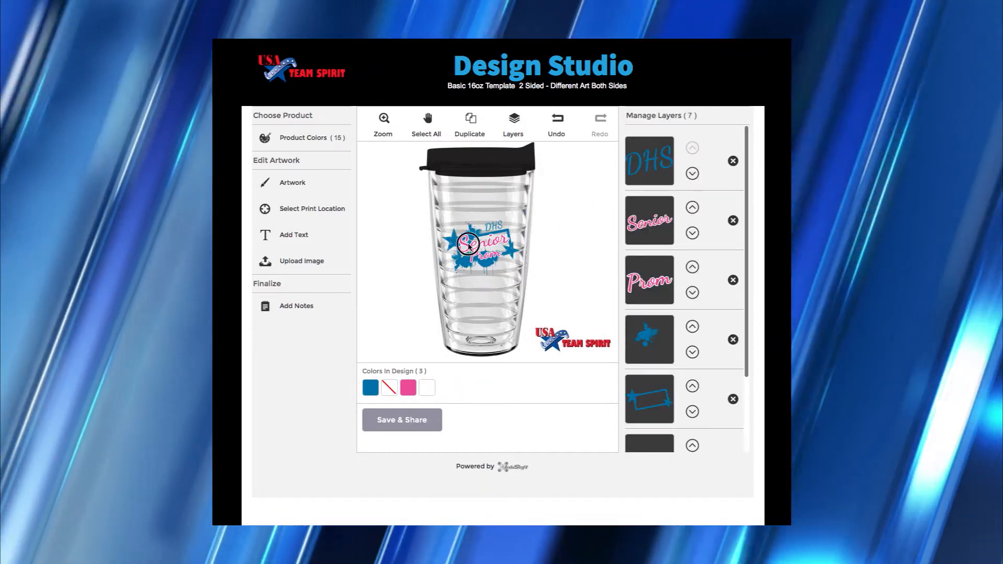
# - Move the whole Senior Prom design up to just under the lid
pyautogui.click(477, 231)
pyautogui.moveTo(478, 231); pyautogui.dragTo(483, 219)
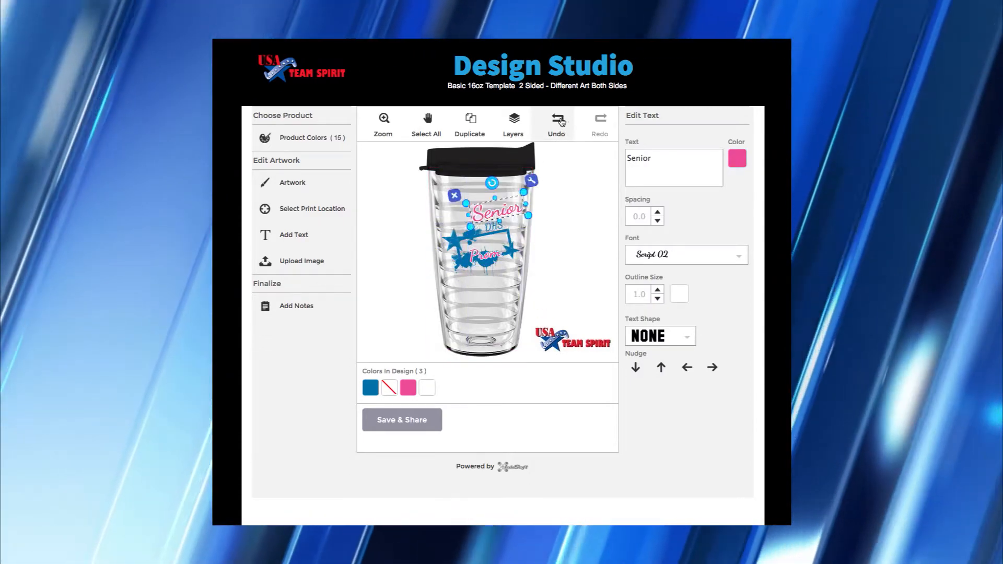
pyautogui.click(558, 120)
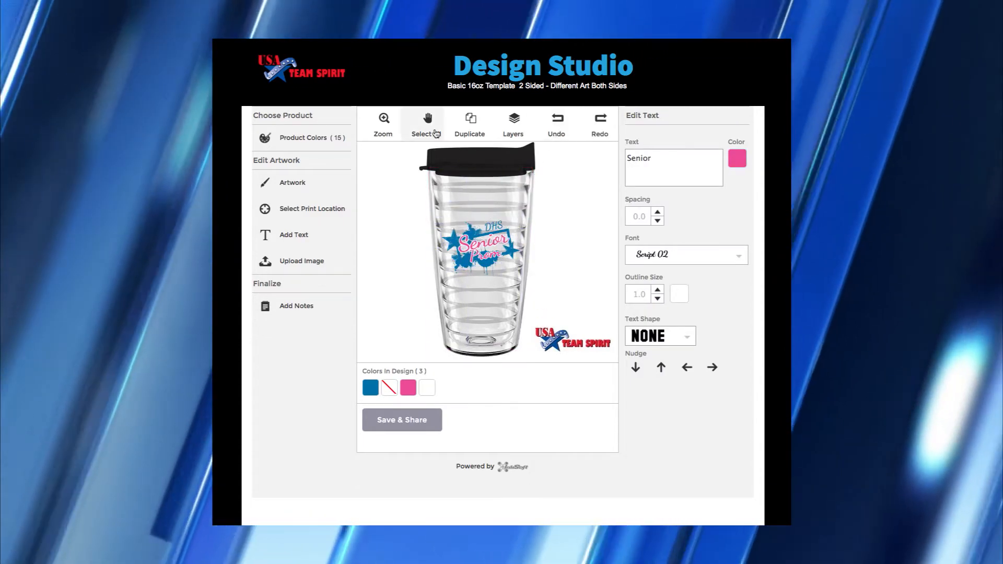
pyautogui.click(427, 120)
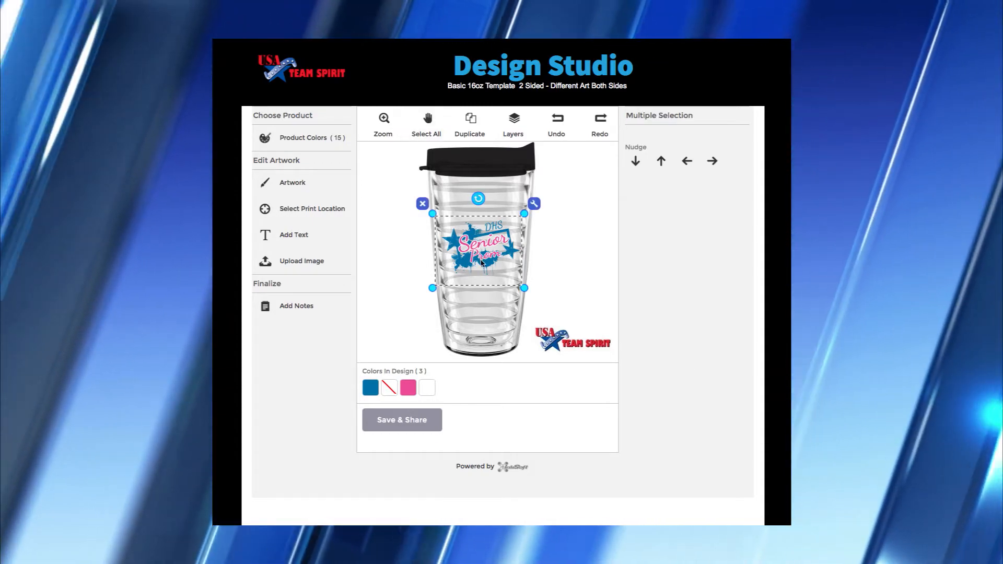
pyautogui.moveTo(481, 263); pyautogui.dragTo(480, 233)
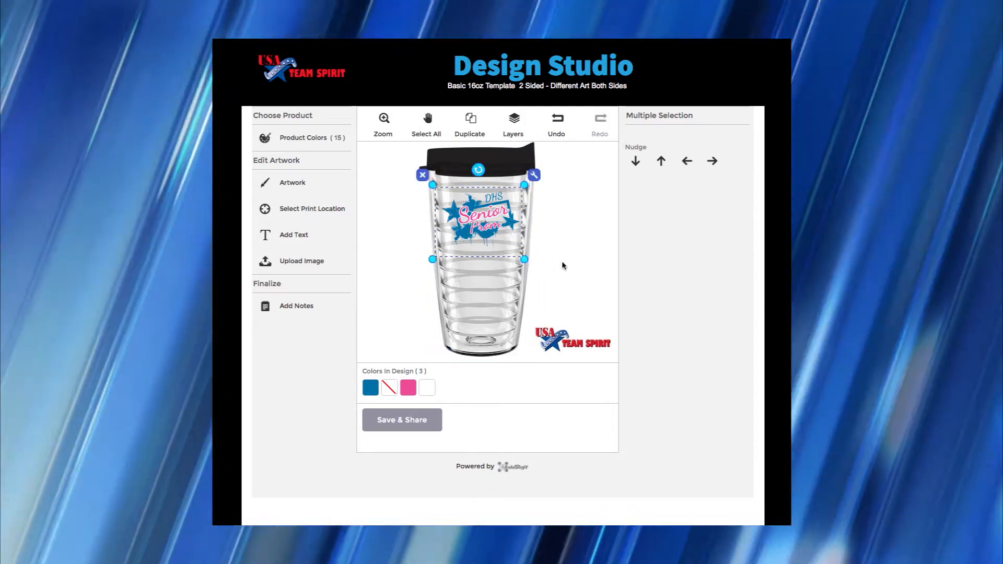
pyautogui.click(561, 262)
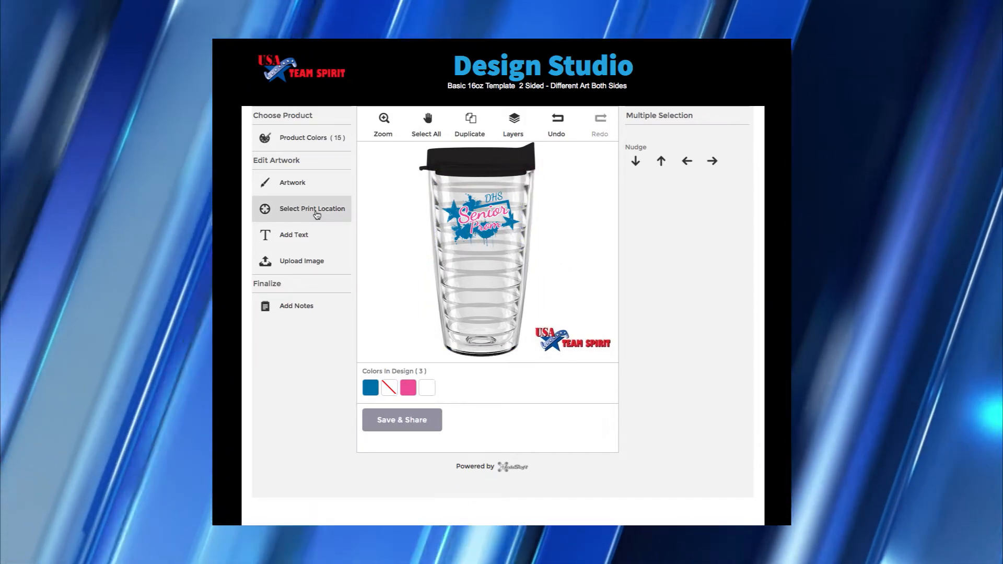
# - On the tumbler's back side, place the Class of Seniors 2013 design from the Senior ideas
pyautogui.click(317, 215)
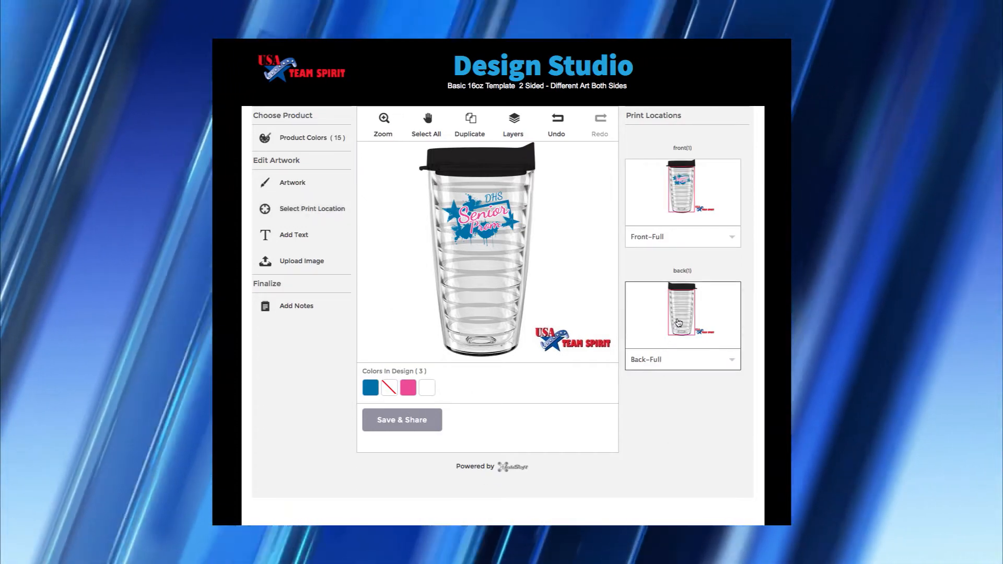
pyautogui.click(678, 323)
pyautogui.click(293, 182)
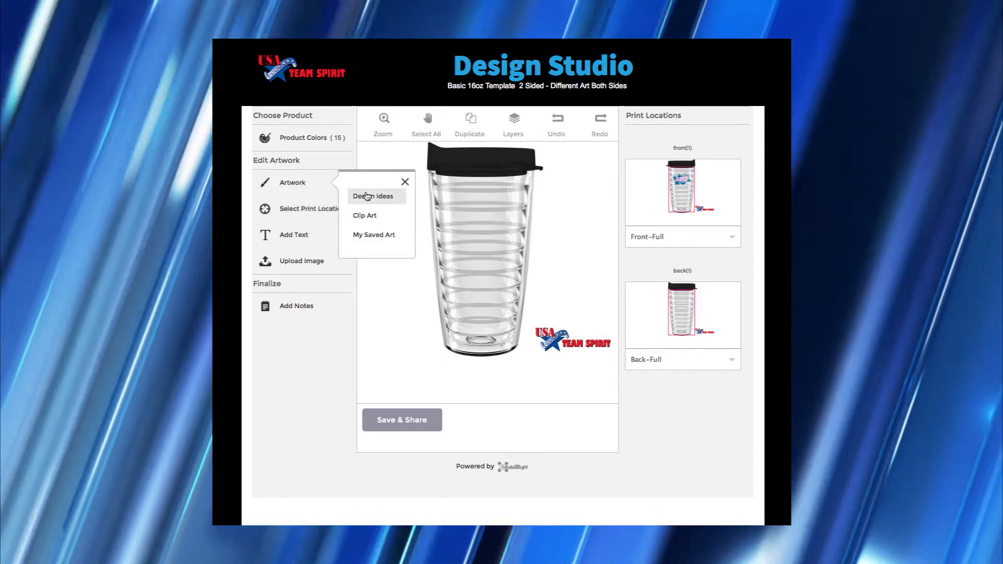
pyautogui.click(367, 196)
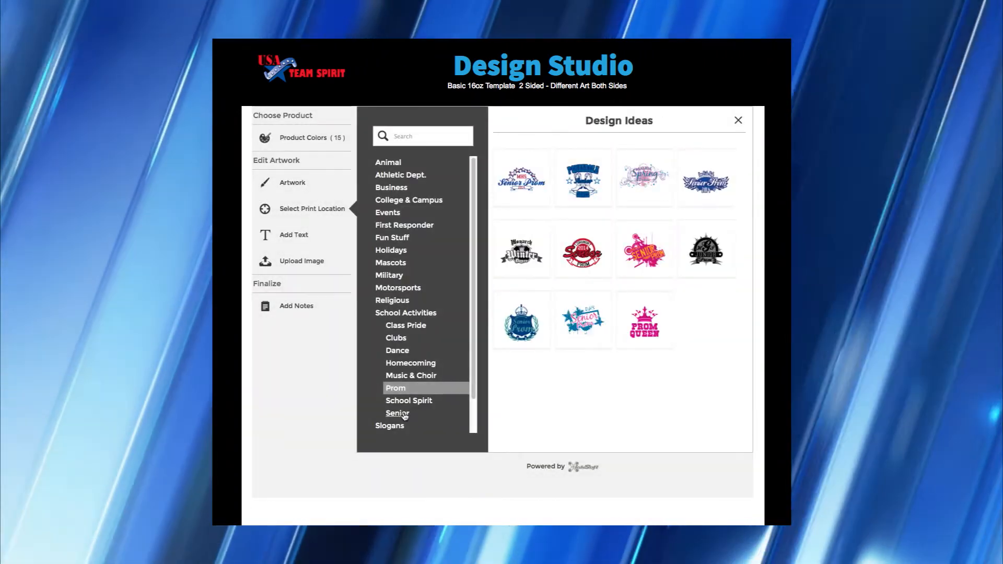
pyautogui.click(406, 414)
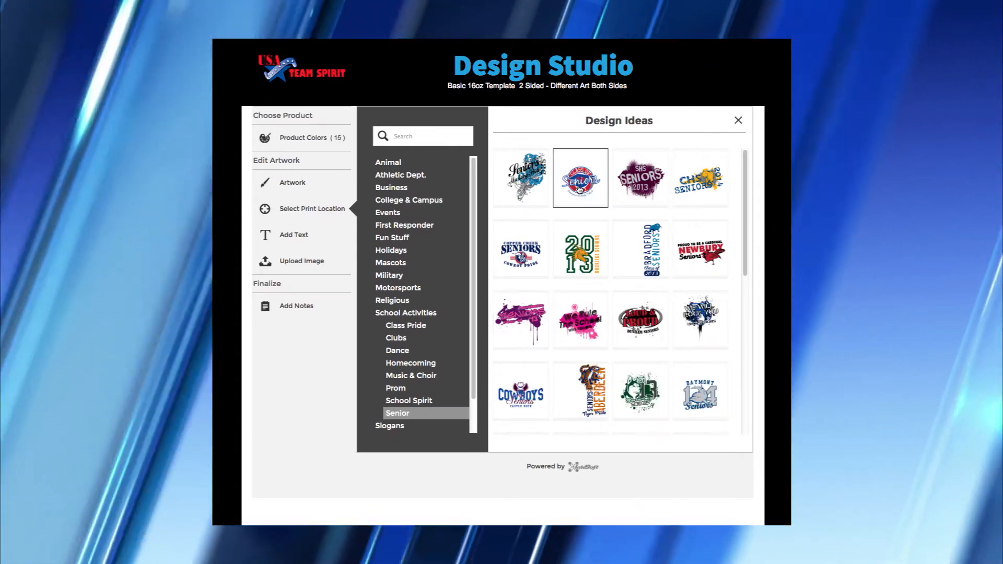
pyautogui.click(579, 188)
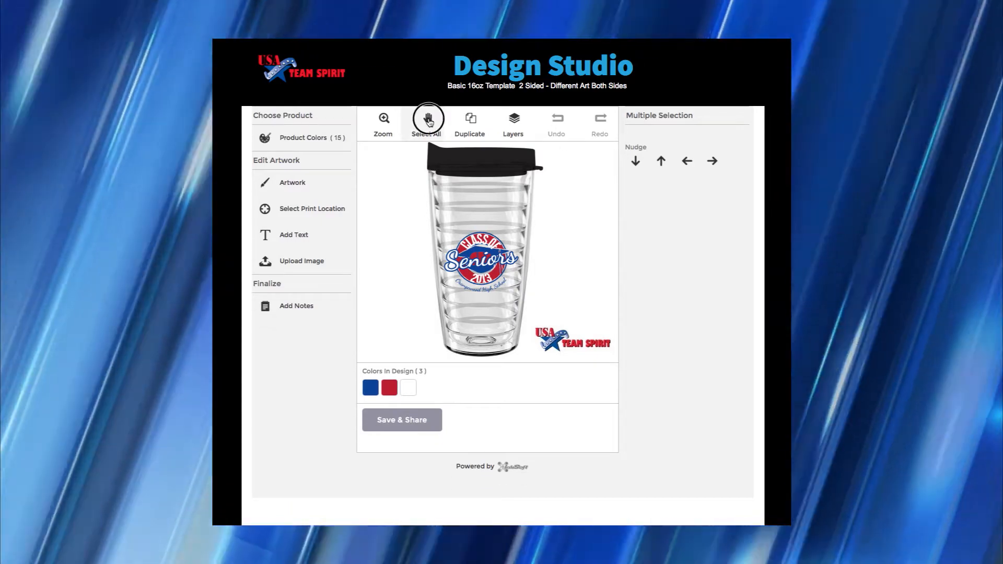
# - Move all of the Seniors artwork higher on the tumbler back
pyautogui.click(427, 121)
pyautogui.moveTo(482, 265); pyautogui.dragTo(484, 233)
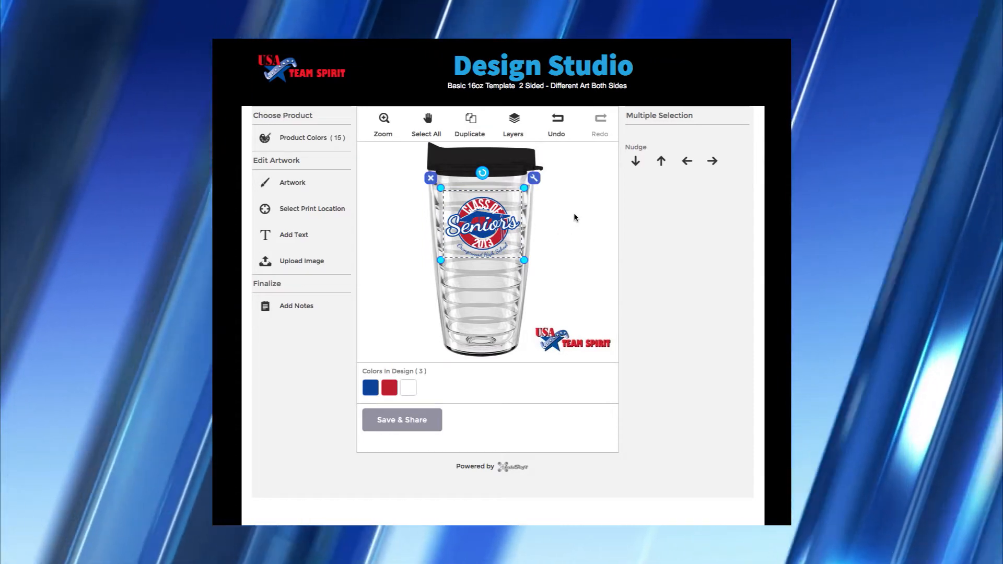
pyautogui.click(574, 214)
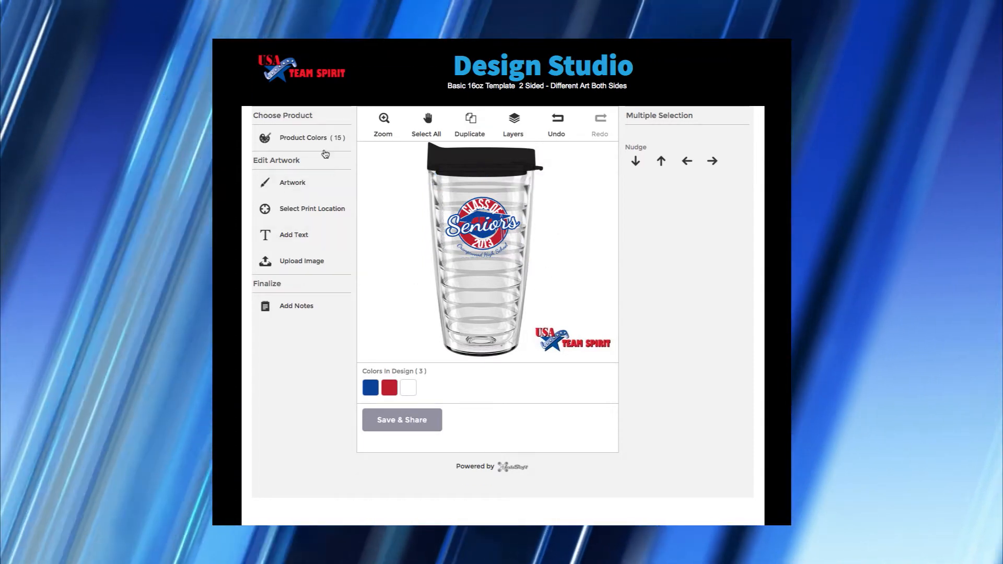
# - Make the tumbler lid white
pyautogui.click(320, 139)
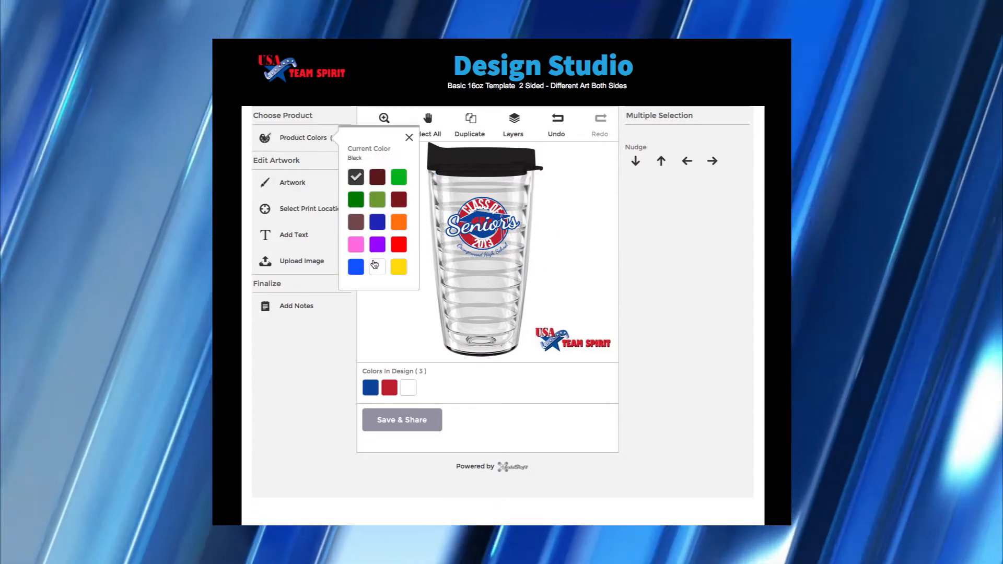
pyautogui.click(376, 268)
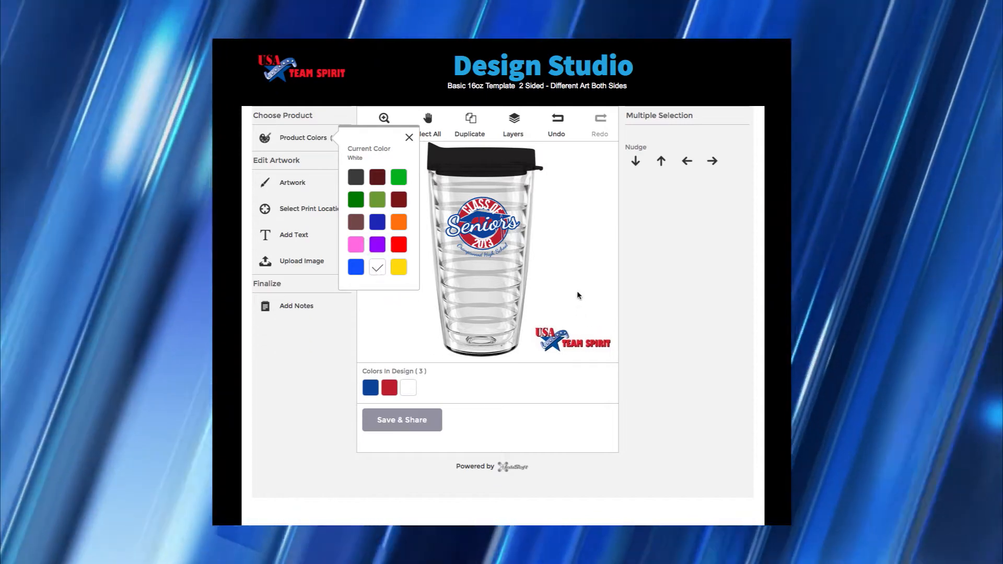
pyautogui.click(577, 290)
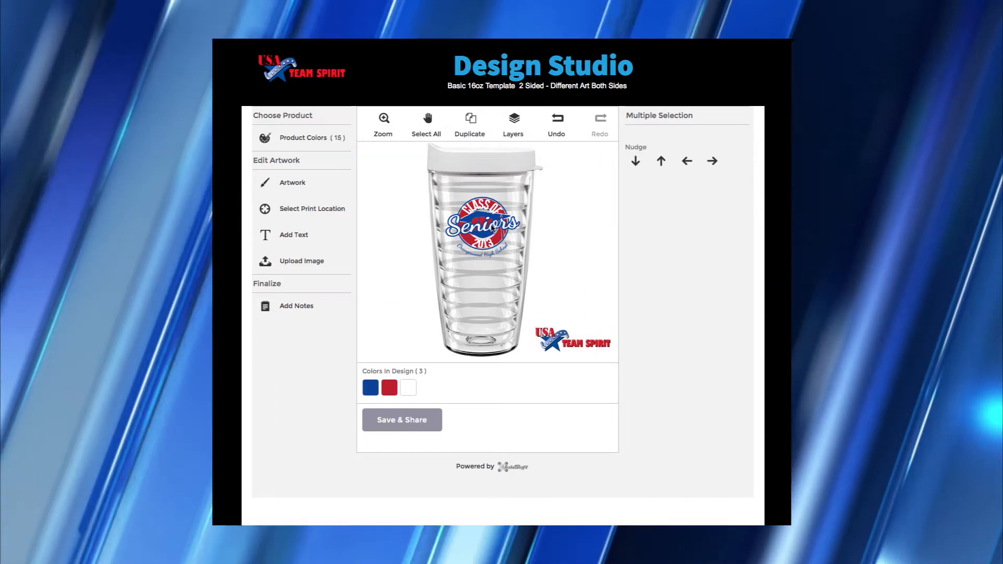
# - Zoom in on the back artwork and select the 2013 year text layer
pyautogui.click(483, 226)
pyautogui.click(383, 120)
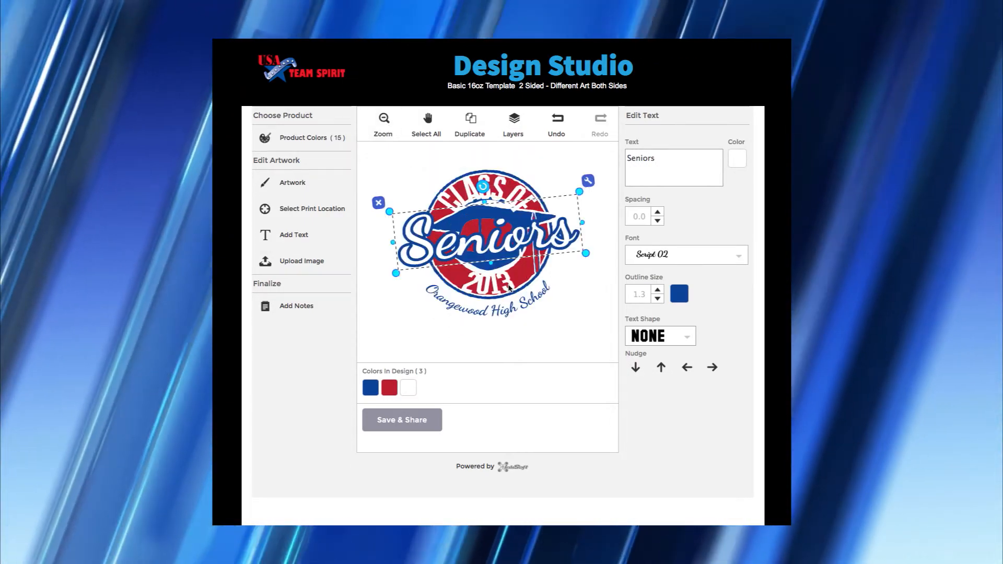
pyautogui.click(508, 288)
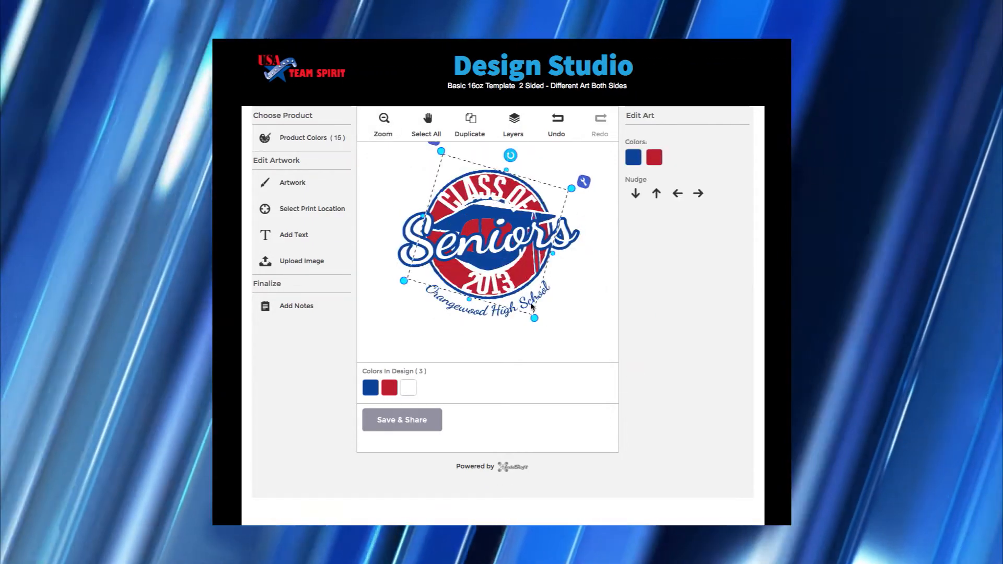
pyautogui.click(491, 314)
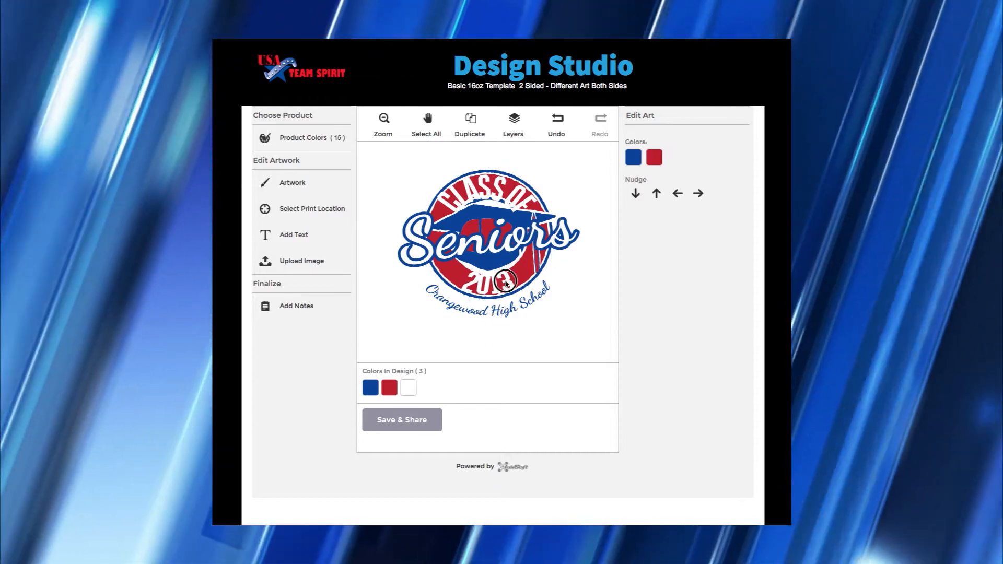
pyautogui.click(506, 284)
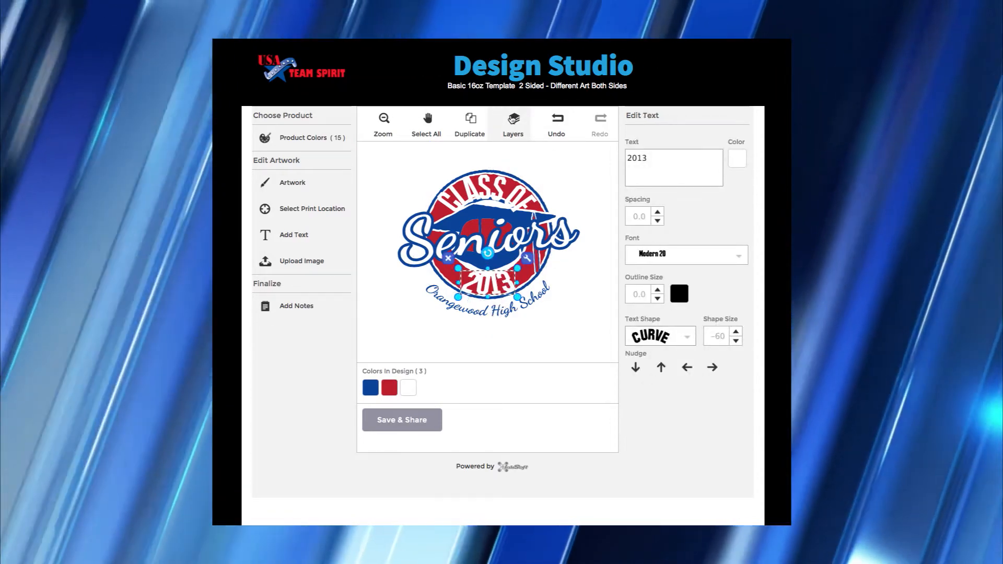
pyautogui.click(512, 119)
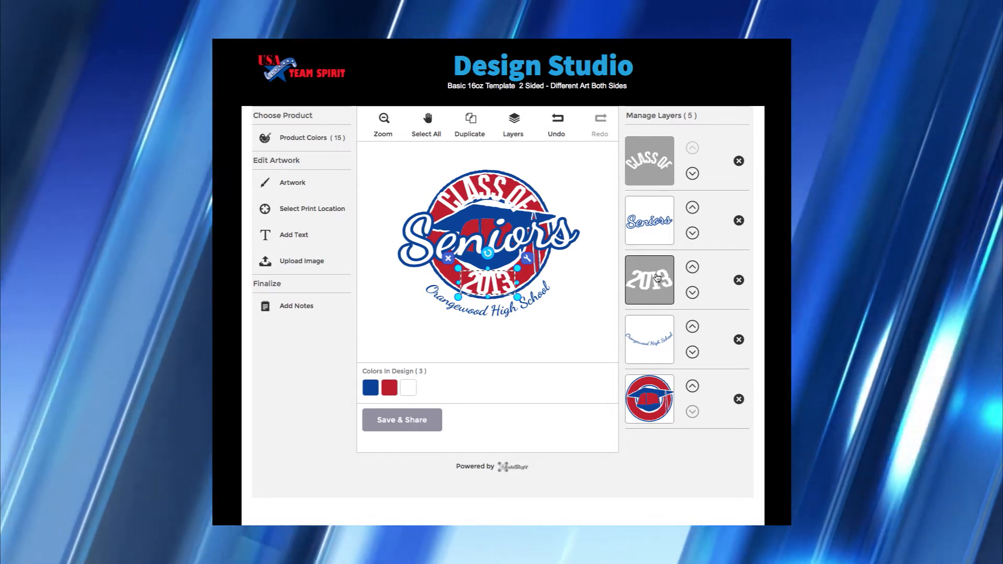
pyautogui.click(655, 277)
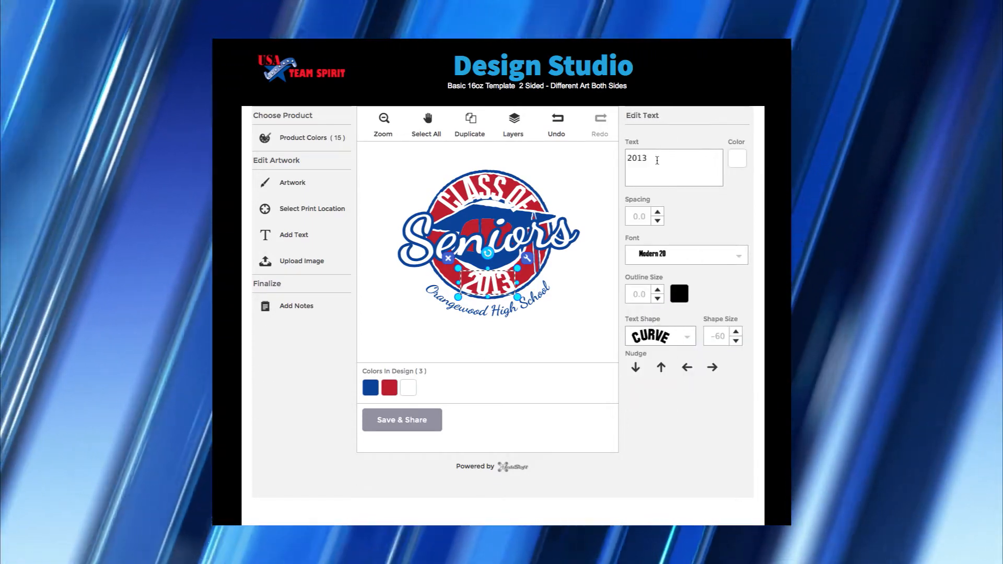
# - Change the year to 2016 and widen its letter spacing to 0.3
pyautogui.doubleClick(639, 158)
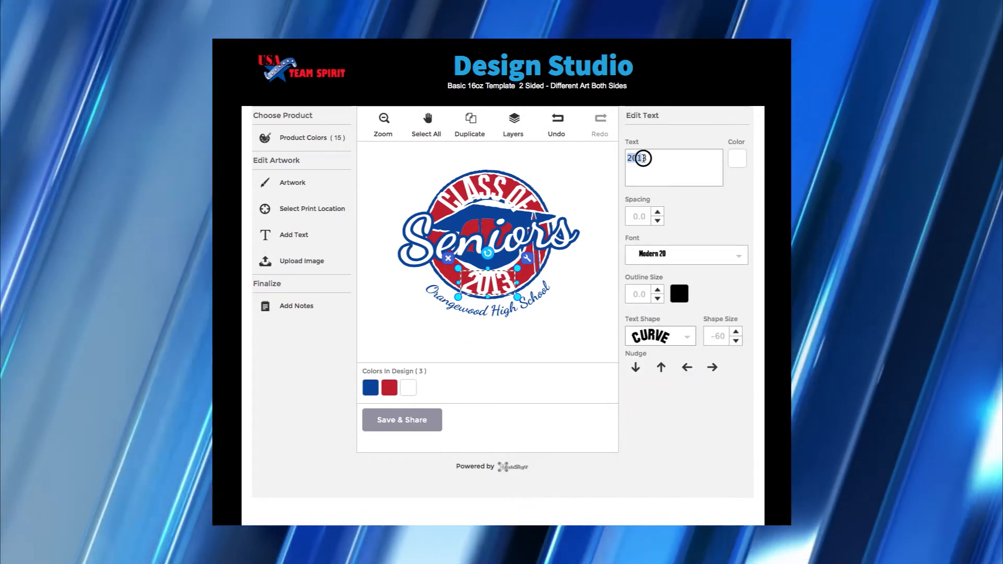
pyautogui.write('2016')
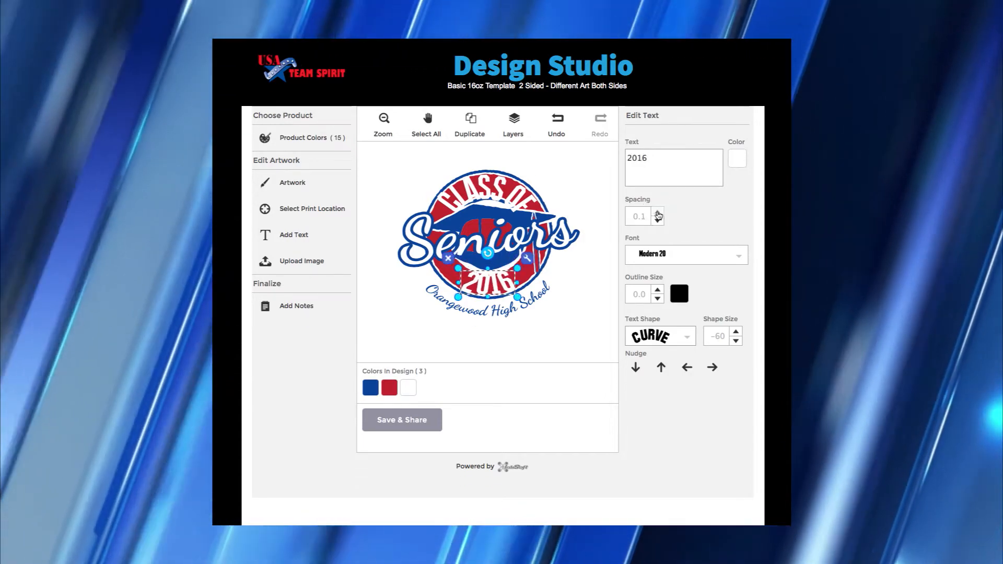
pyautogui.tripleClick(658, 213)
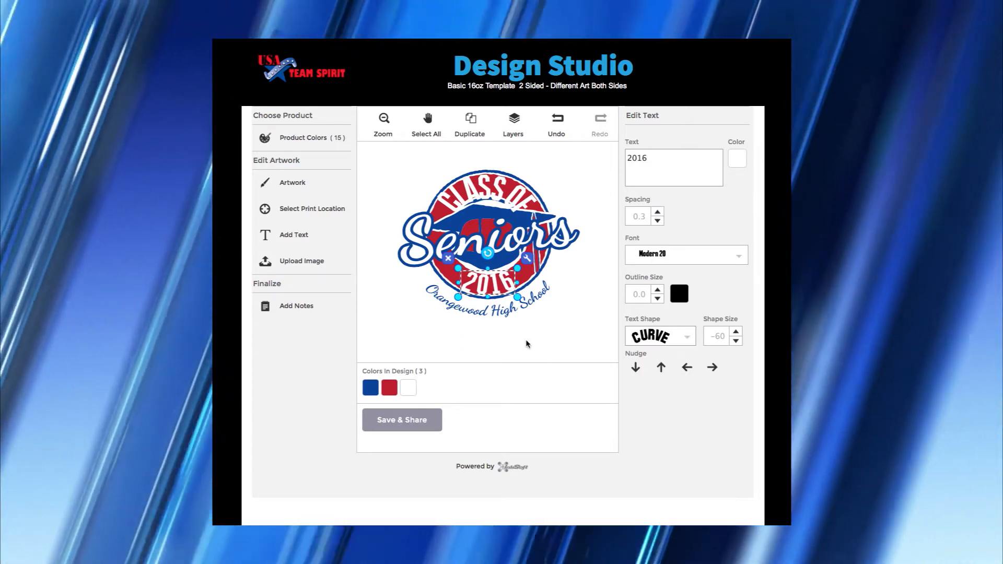
pyautogui.click(528, 342)
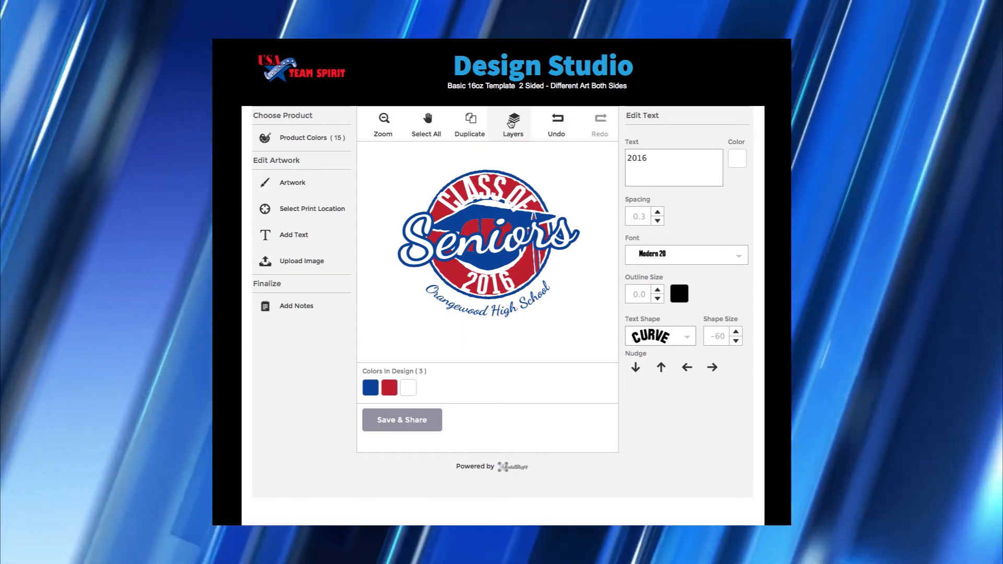
pyautogui.click(511, 123)
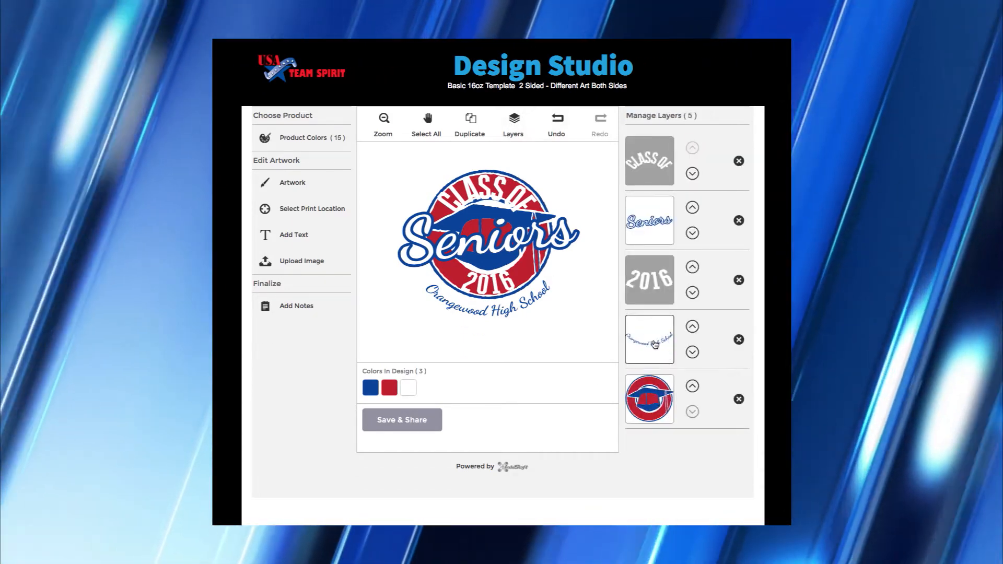
# - Replace Orangewood with Waldron so it reads Waldron High School, and enlarge it slightly
pyautogui.click(654, 344)
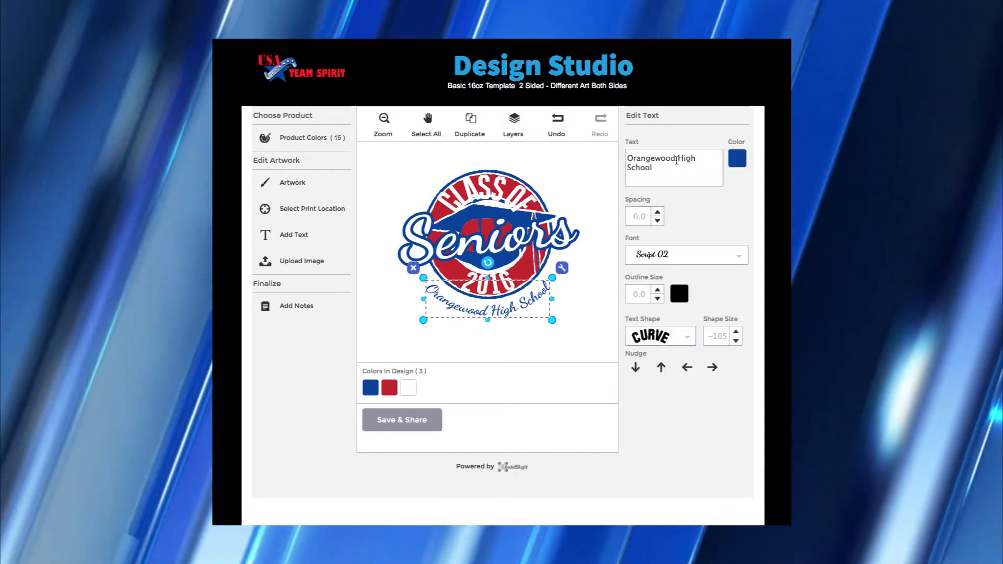
pyautogui.tripleClick(676, 160)
pyautogui.moveTo(675, 158); pyautogui.dragTo(627, 155)
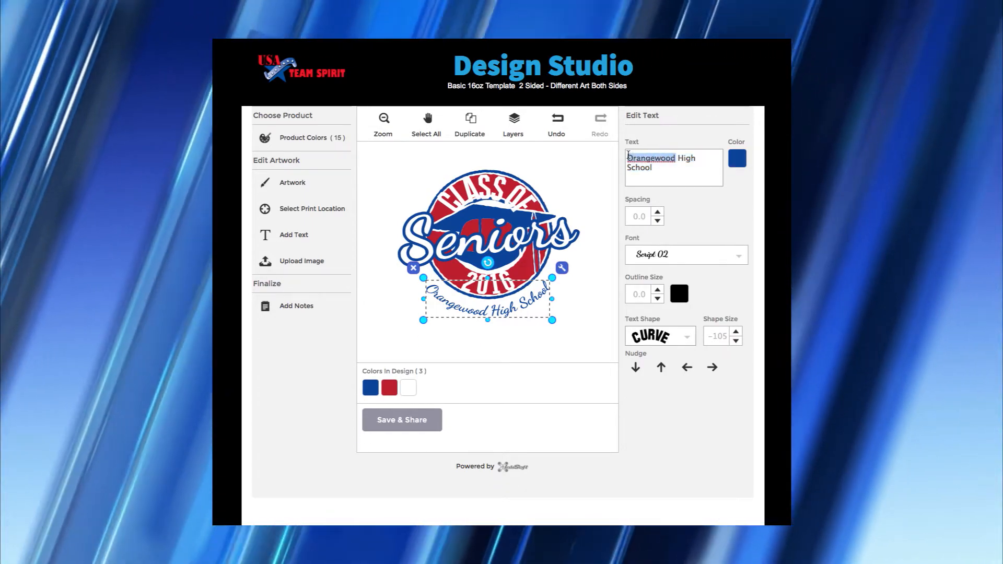
pyautogui.write('Wald')
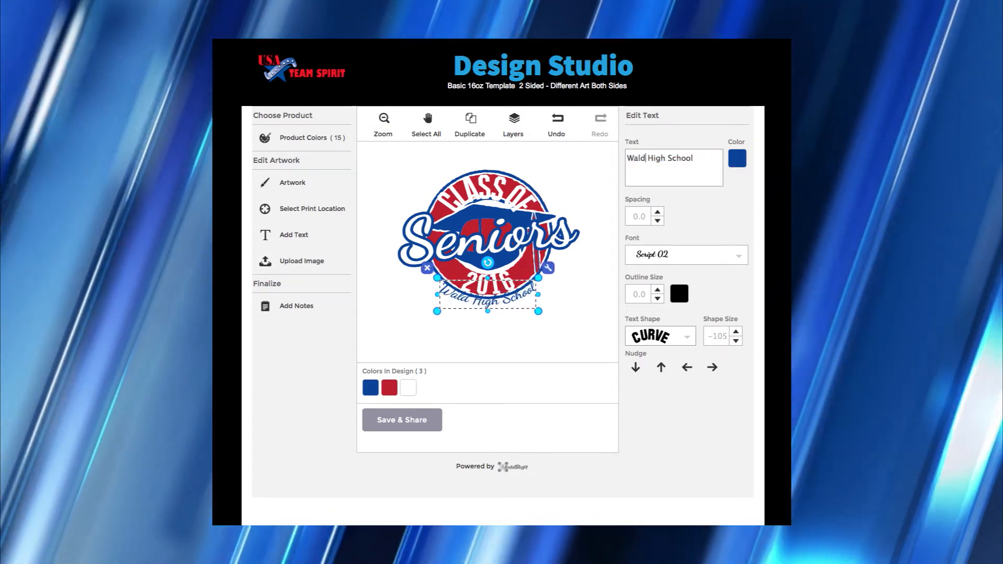
pyautogui.write('ron')
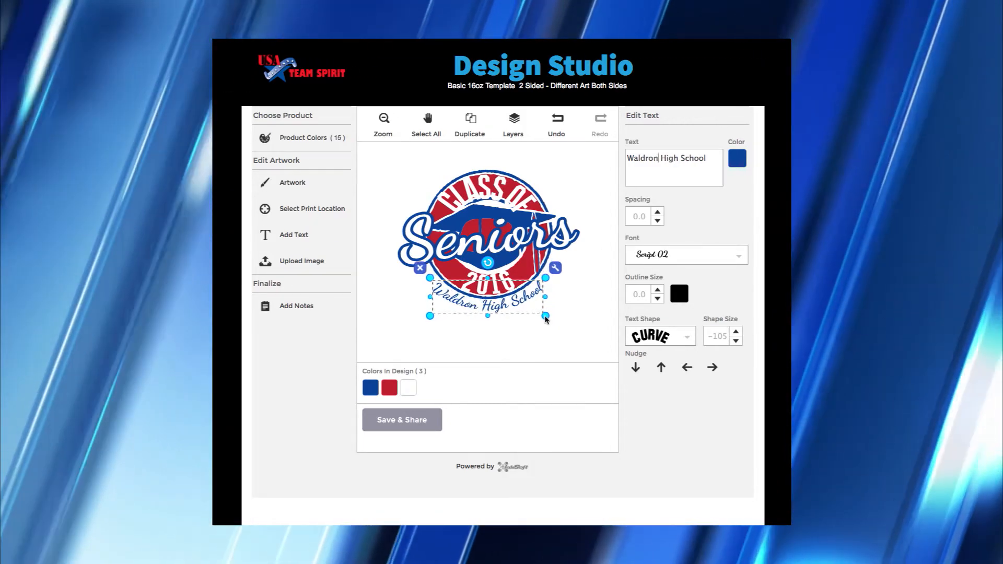
pyautogui.moveTo(545, 316); pyautogui.dragTo(553, 323)
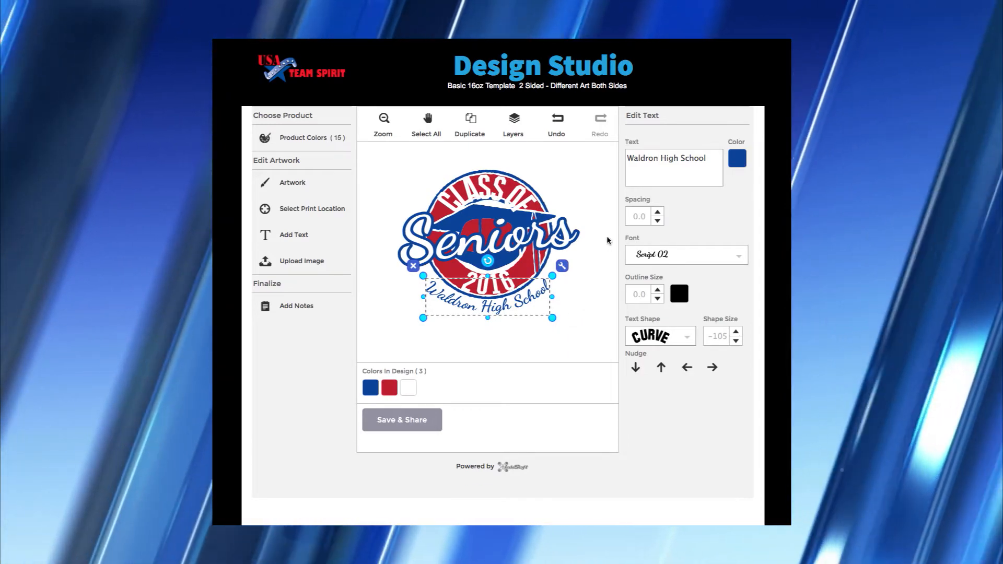
pyautogui.click(608, 241)
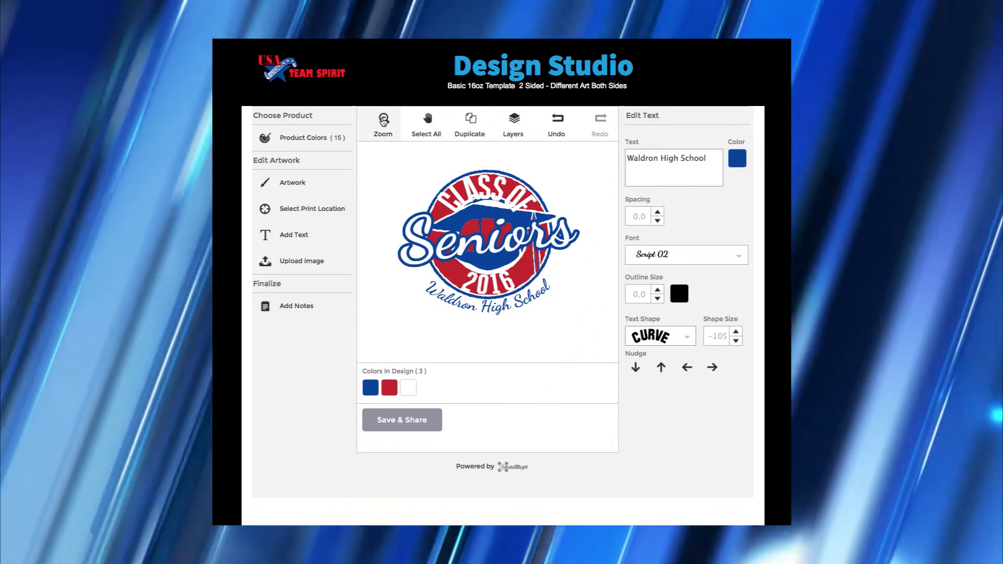
pyautogui.click(384, 120)
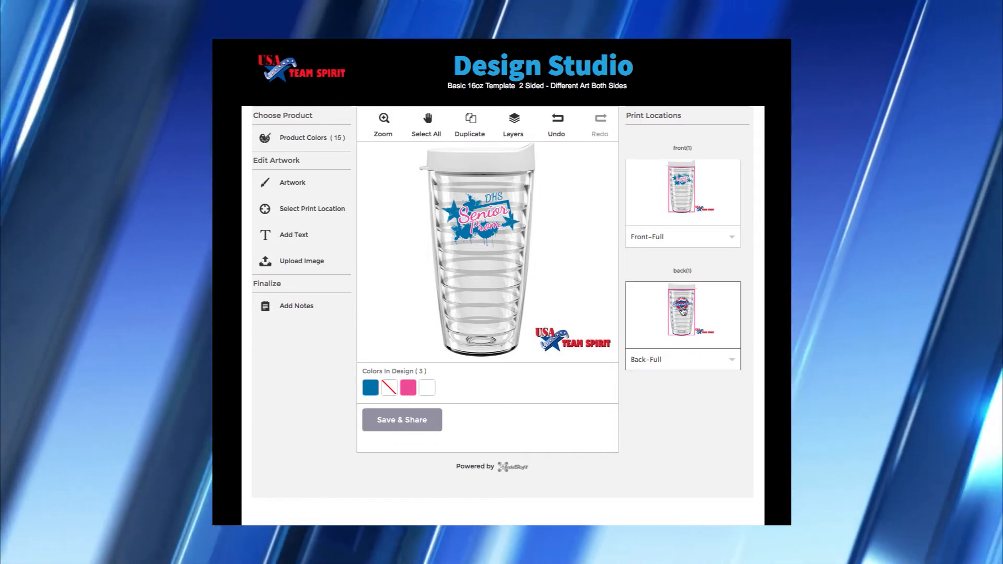
# - Recolour the back Seniors logo: blue to royal blue, red to Red PMS 200C
pyautogui.click(683, 311)
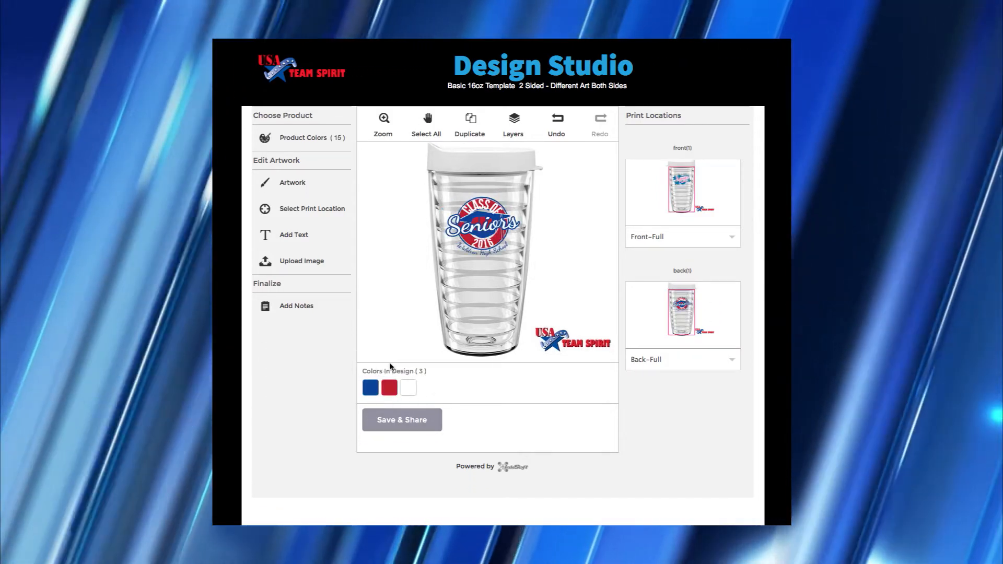
pyautogui.click(376, 392)
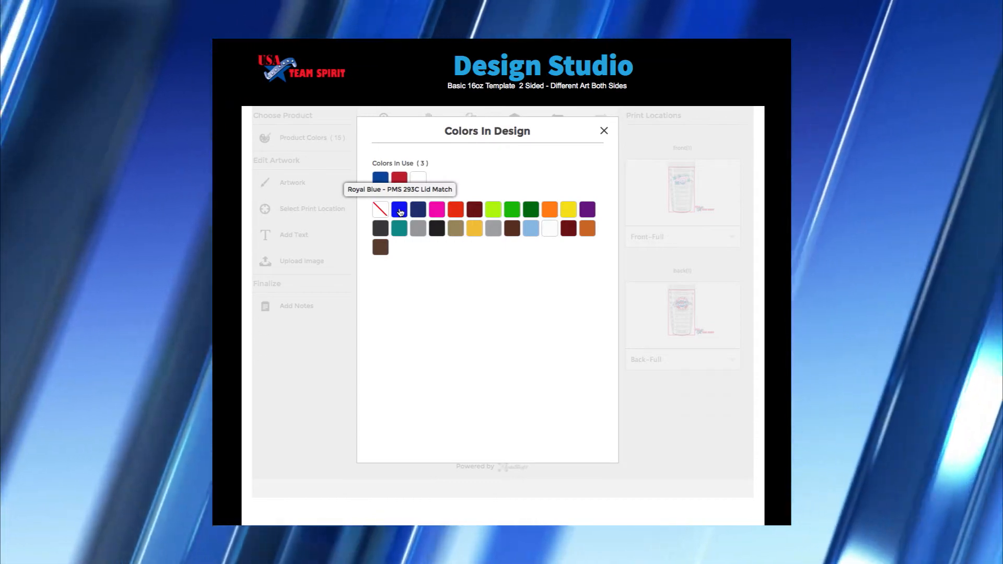
pyautogui.click(399, 210)
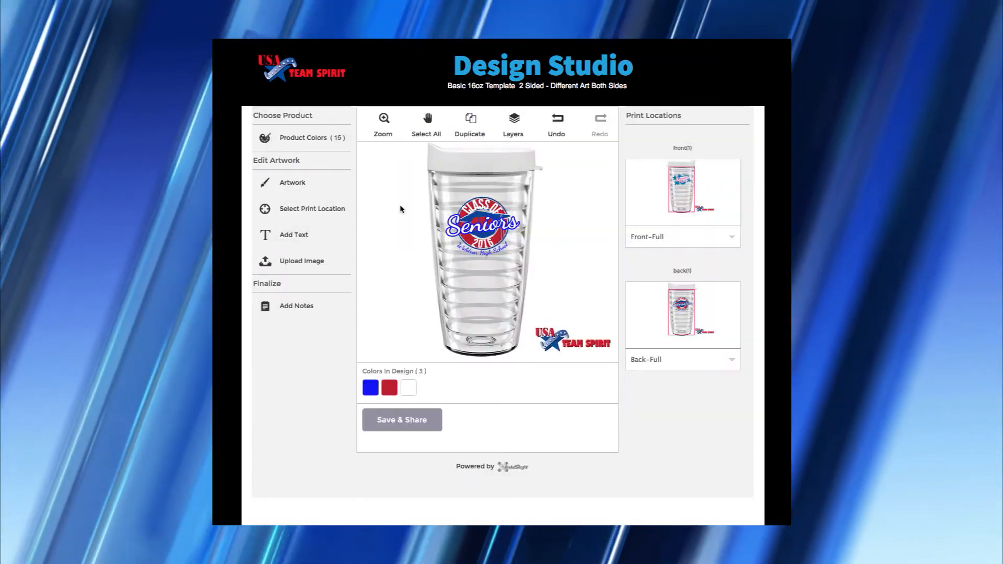
pyautogui.click(393, 391)
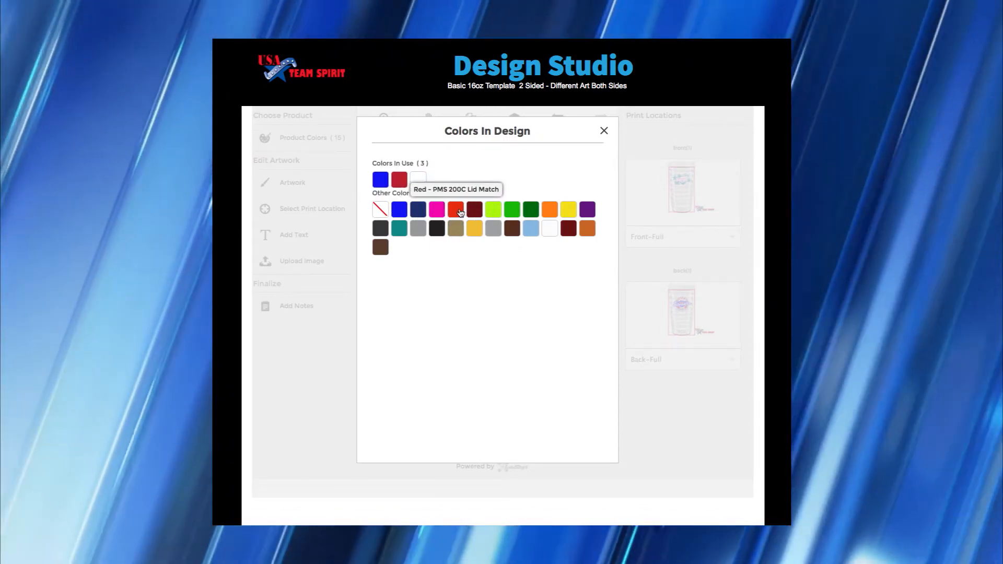
pyautogui.click(461, 211)
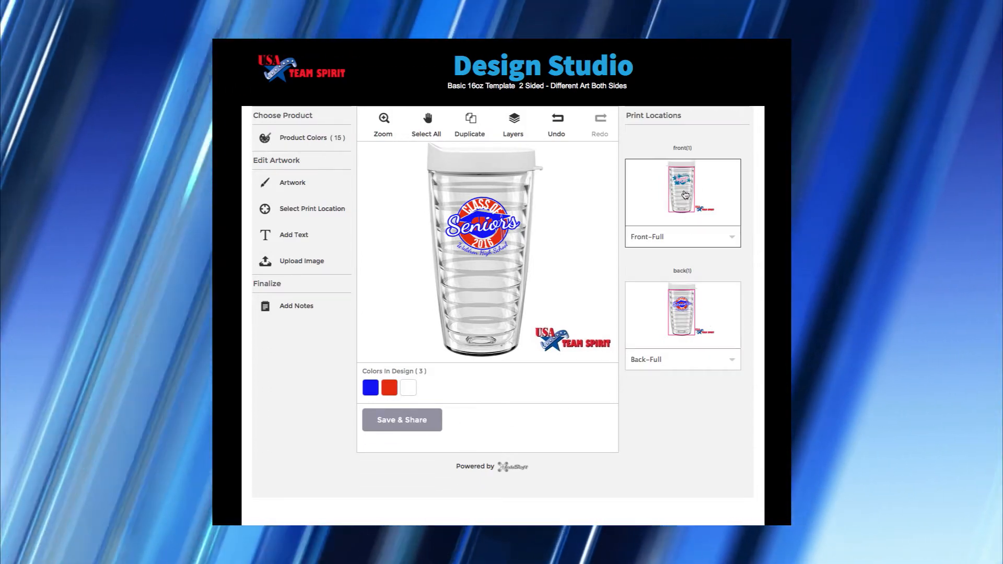
pyautogui.click(685, 194)
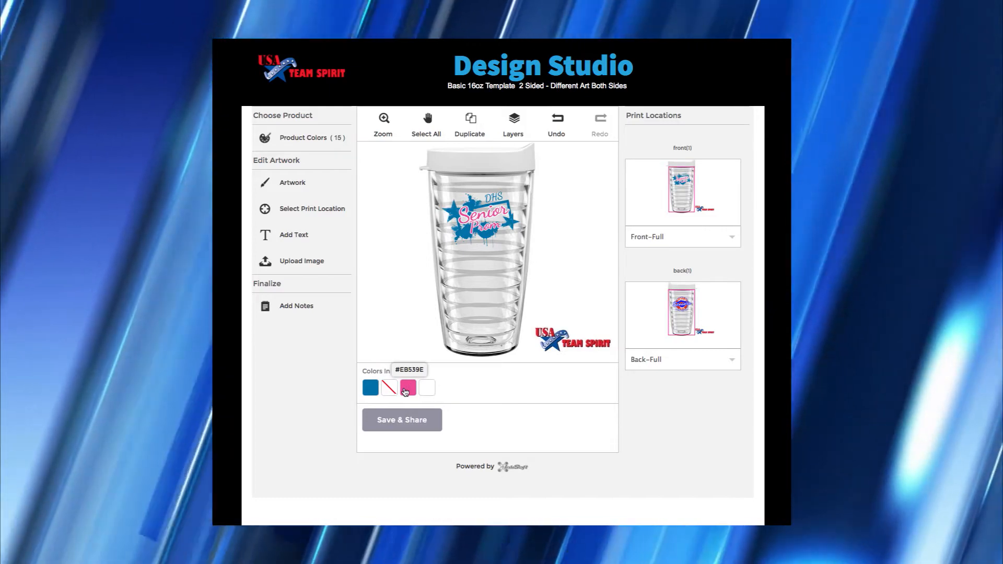
# - Recolour the front Senior Prom art's pink to Red and its teal to Royal Blue
pyautogui.click(406, 389)
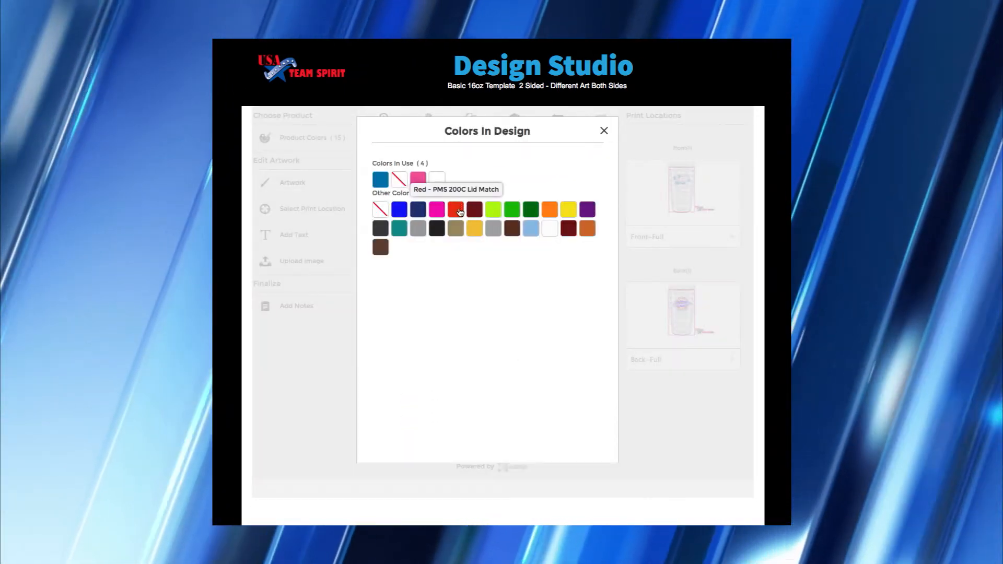
pyautogui.click(455, 210)
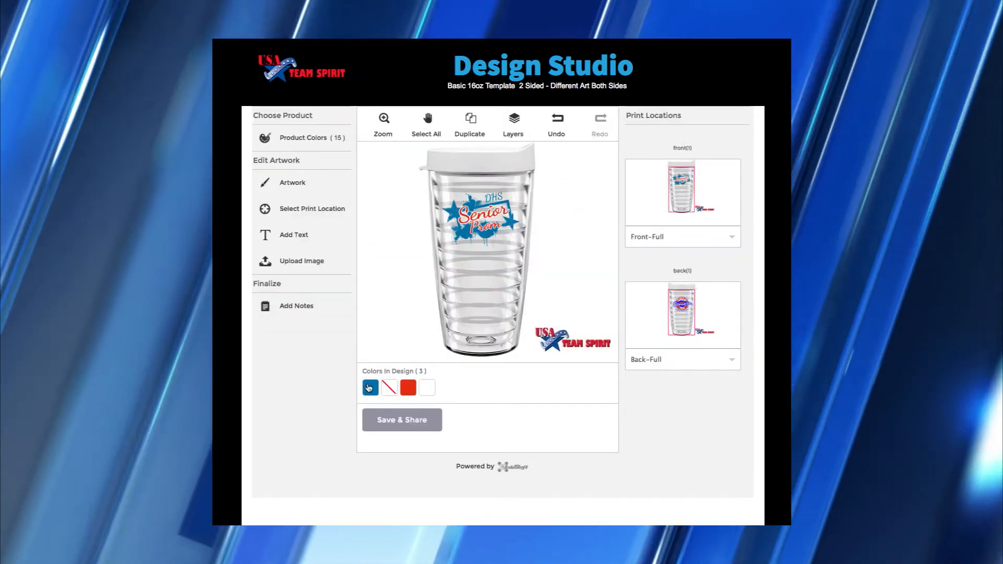
pyautogui.click(370, 387)
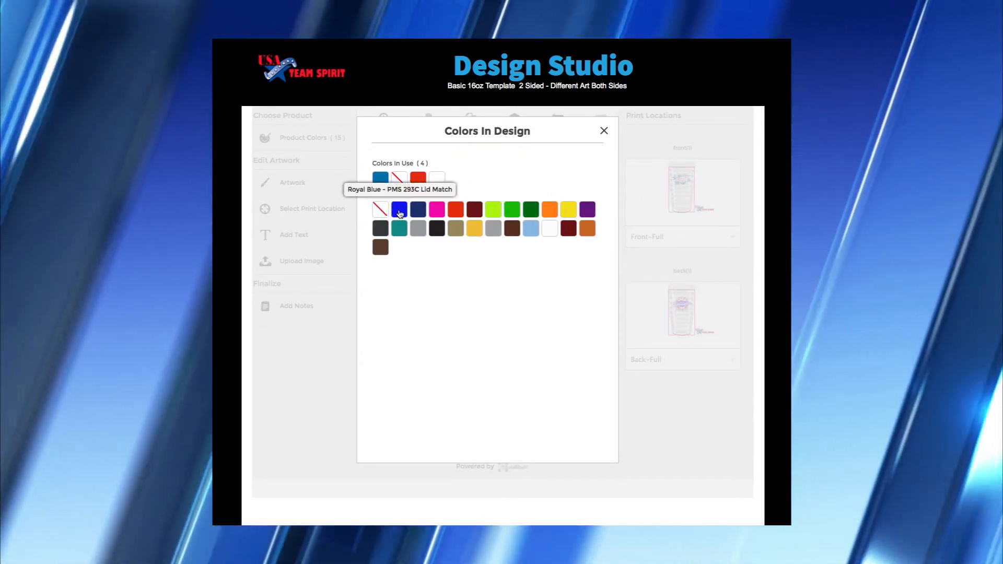
pyautogui.click(399, 211)
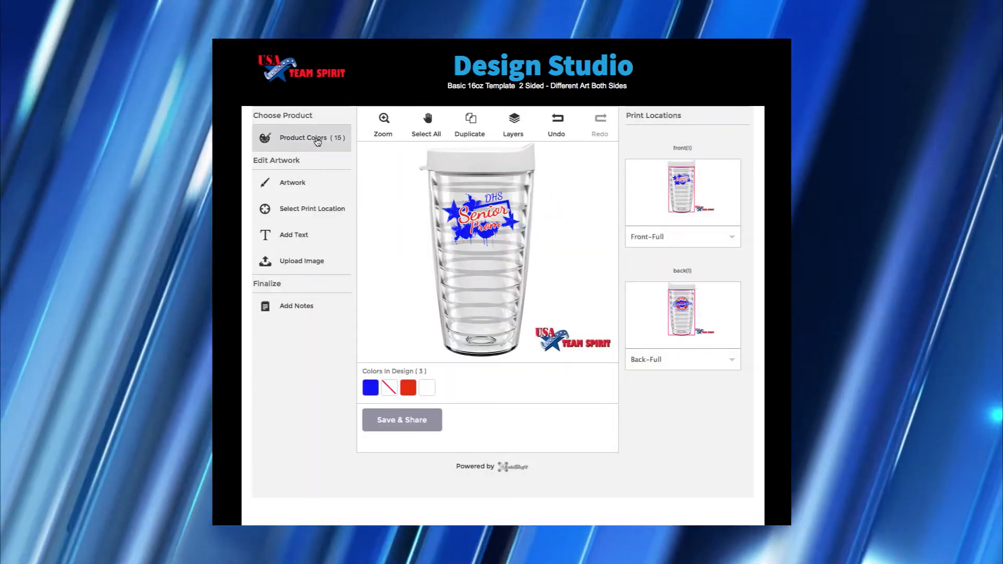
# - Make the tumbler lid royal blue
pyautogui.click(318, 140)
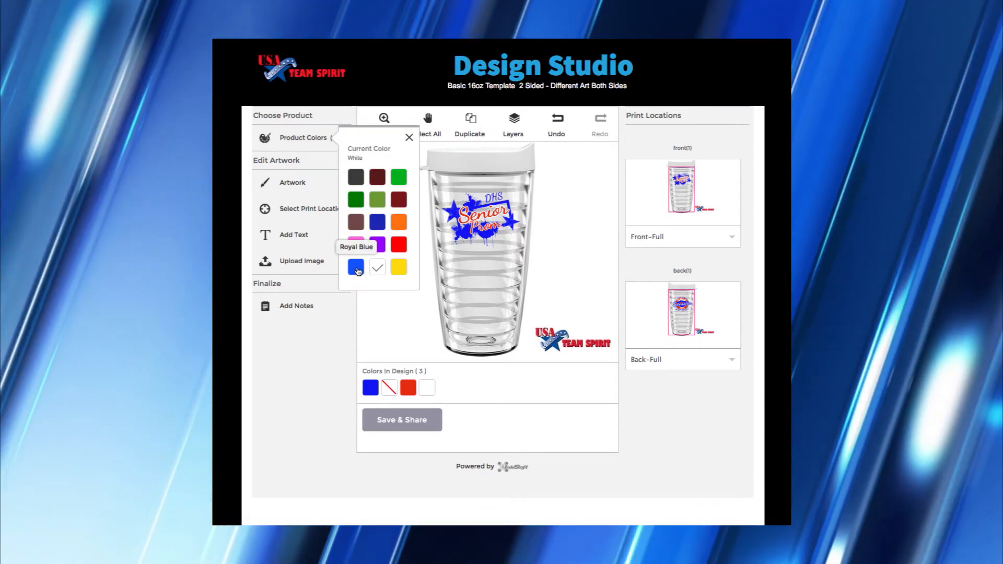
pyautogui.click(357, 271)
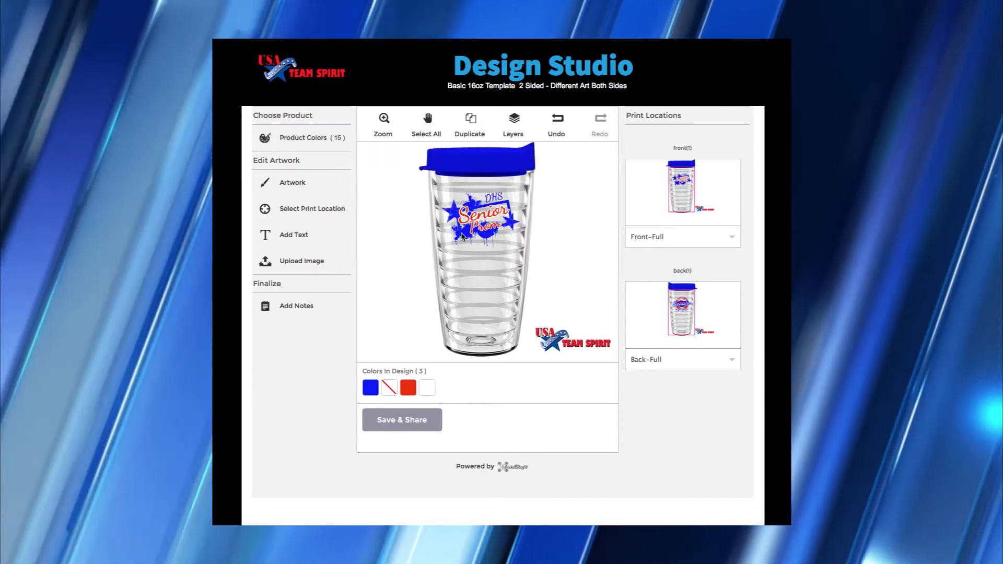
pyautogui.click(462, 236)
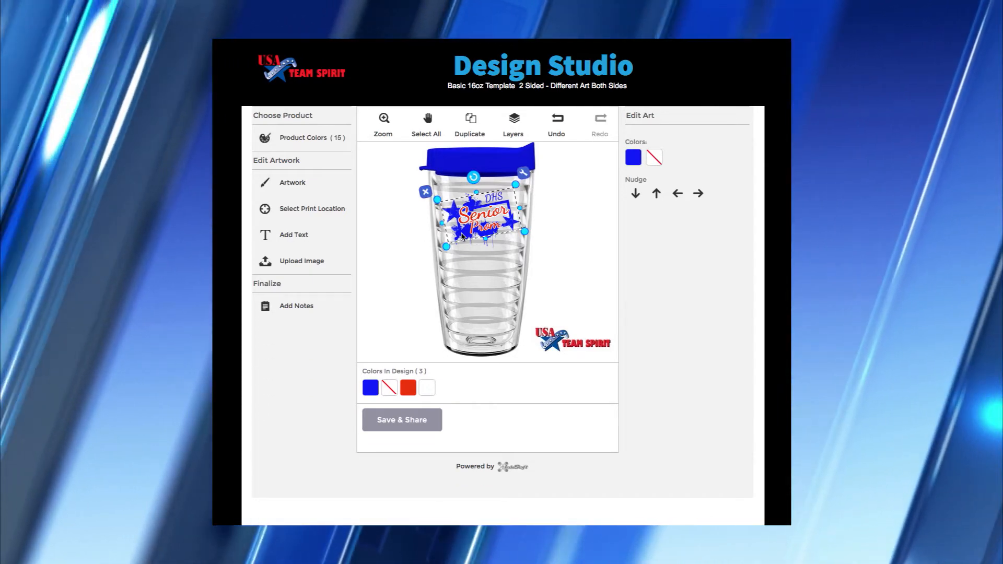
# - Flip the Senior Prom artwork horizontally, then undo to keep it unmirrored
pyautogui.rightClick(462, 236)
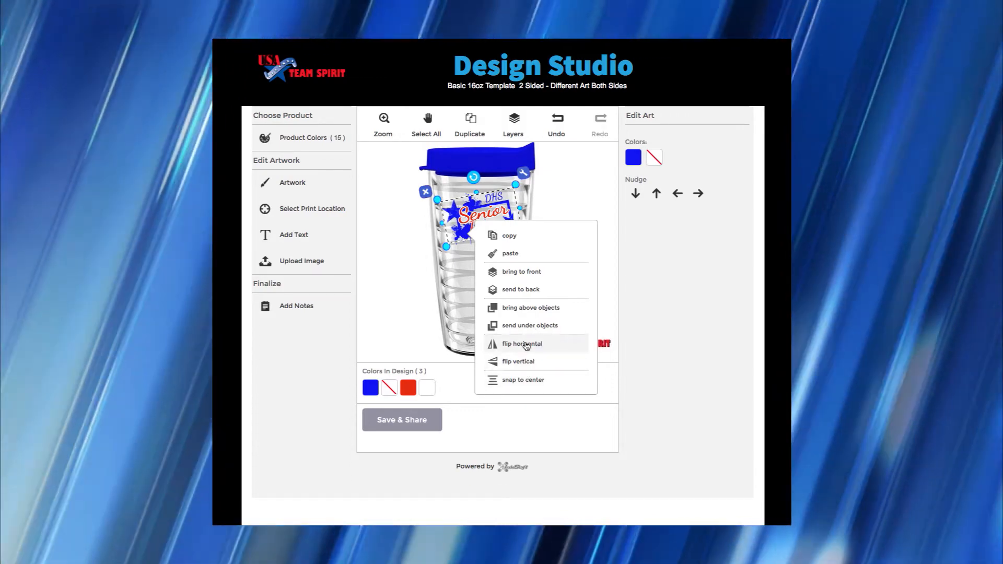
pyautogui.click(526, 344)
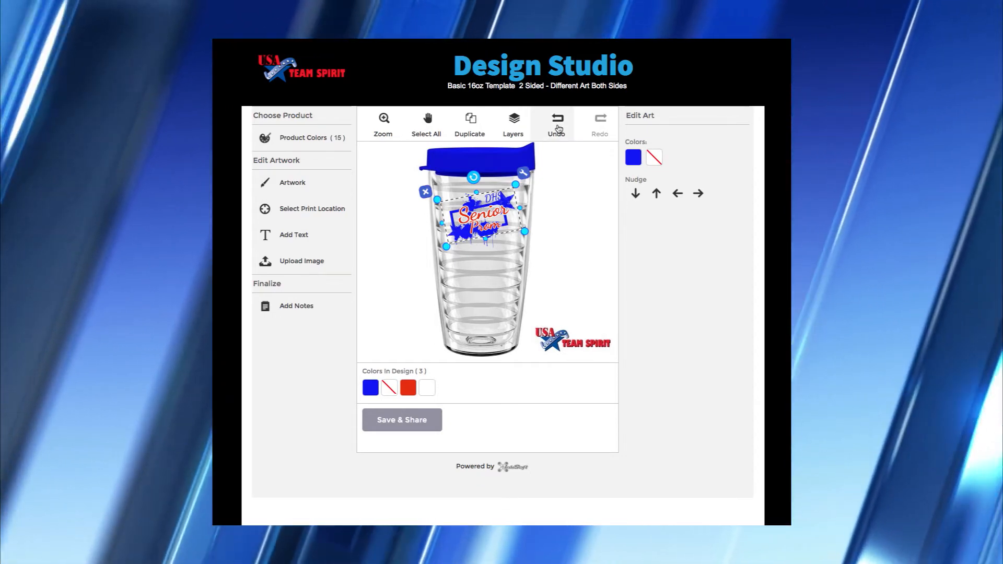
pyautogui.click(557, 125)
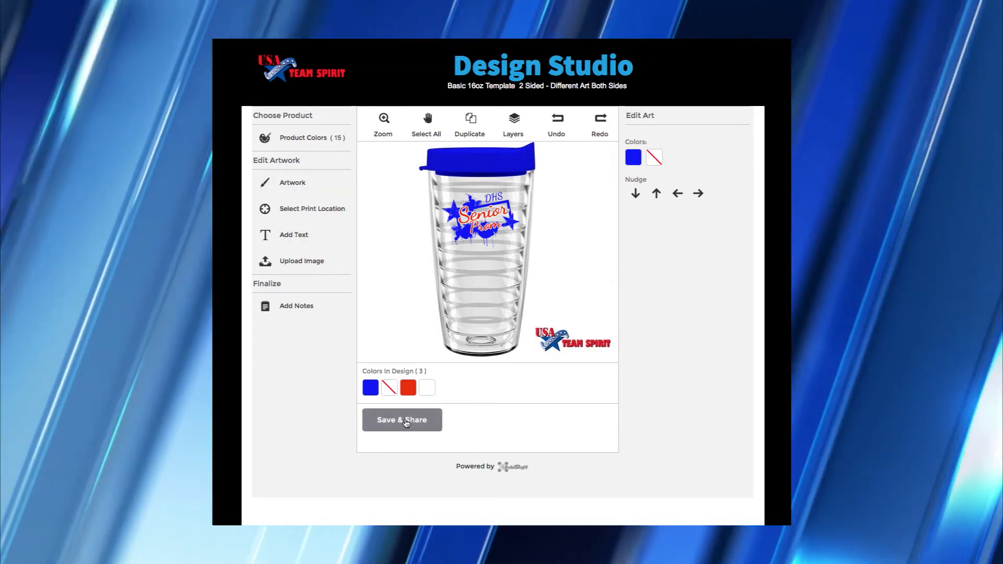
# - Enter 'Waldron Senior Prom' as the design name and begin typing a message
pyautogui.click(406, 421)
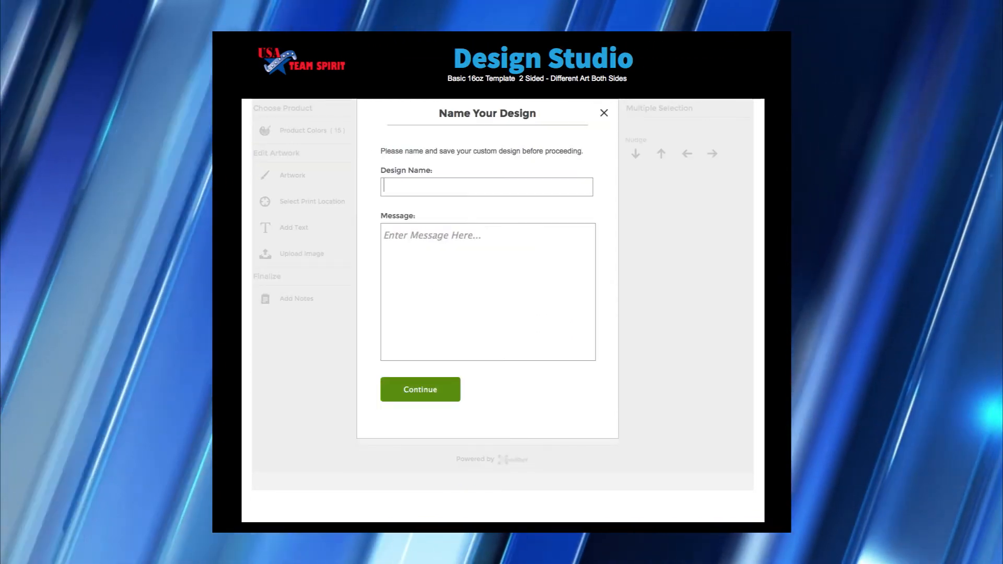
pyautogui.write('Waldron')
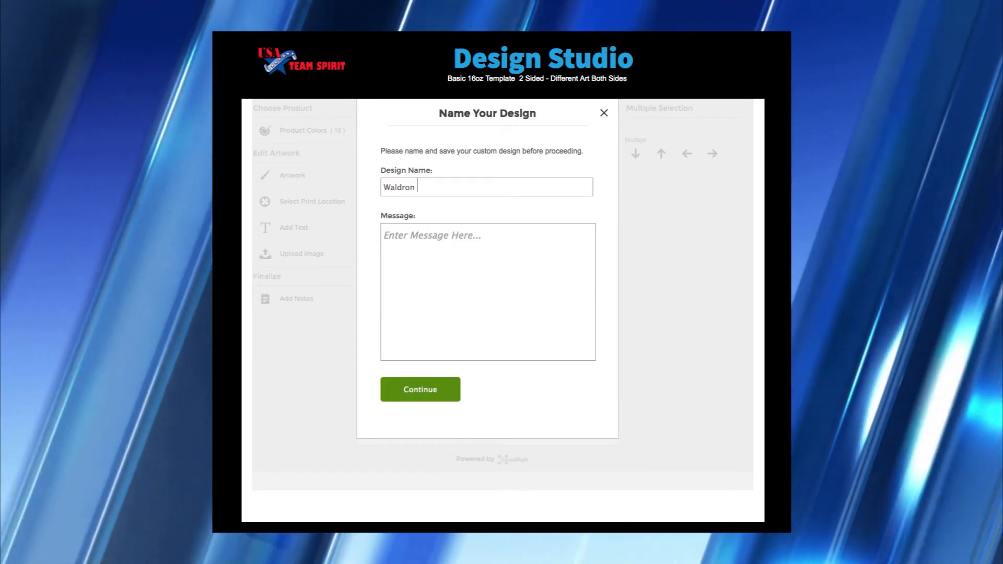
pyautogui.write(' Senior Prom')
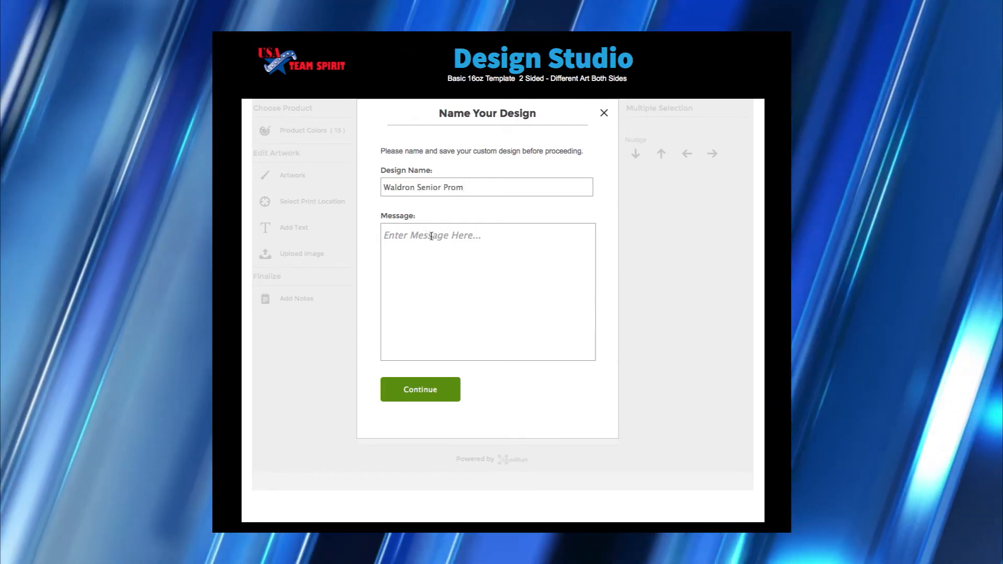
pyautogui.click(431, 236)
pyautogui.write('Sel')
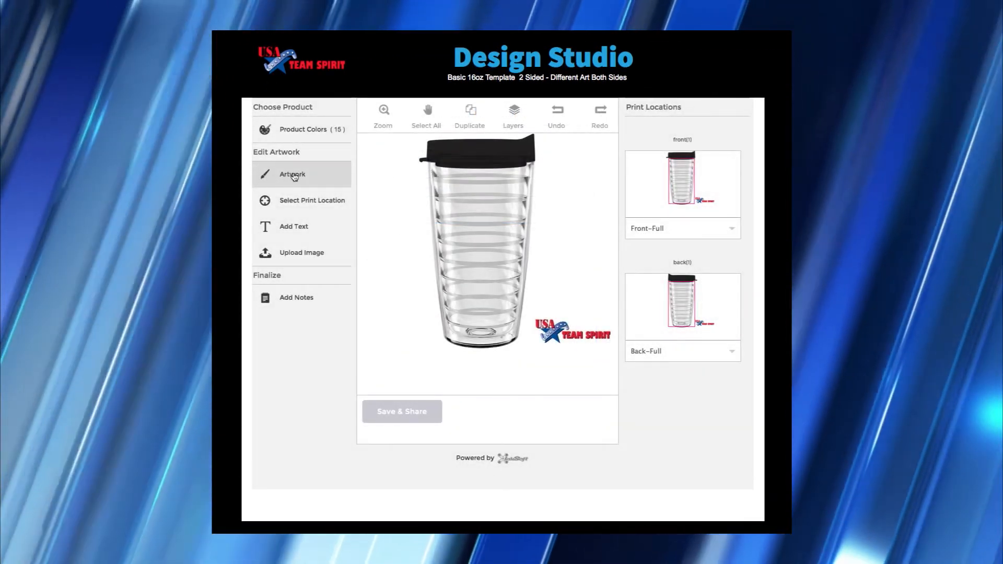
# - Load the first design from My Saved Art onto the tumbler
pyautogui.click(294, 175)
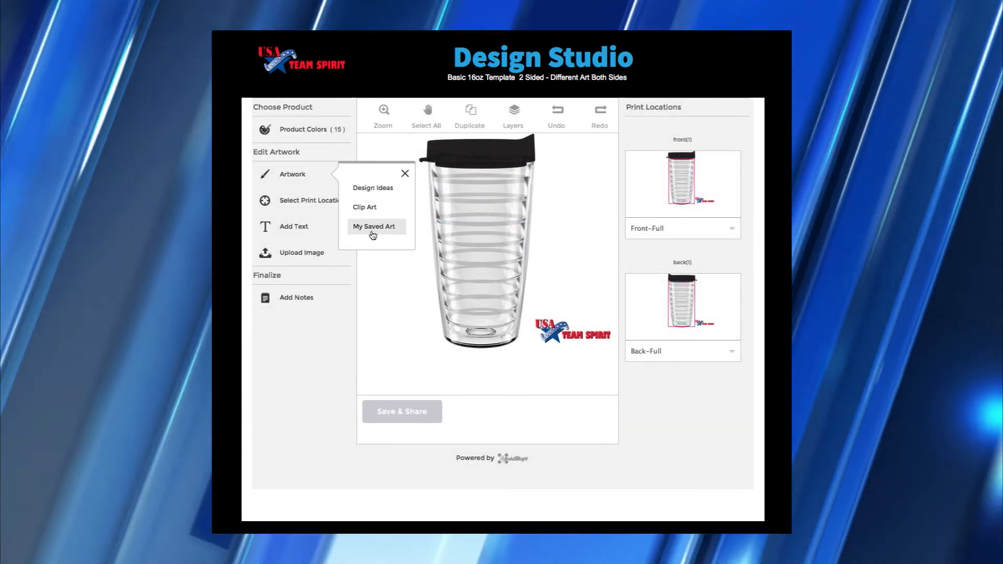
pyautogui.click(374, 229)
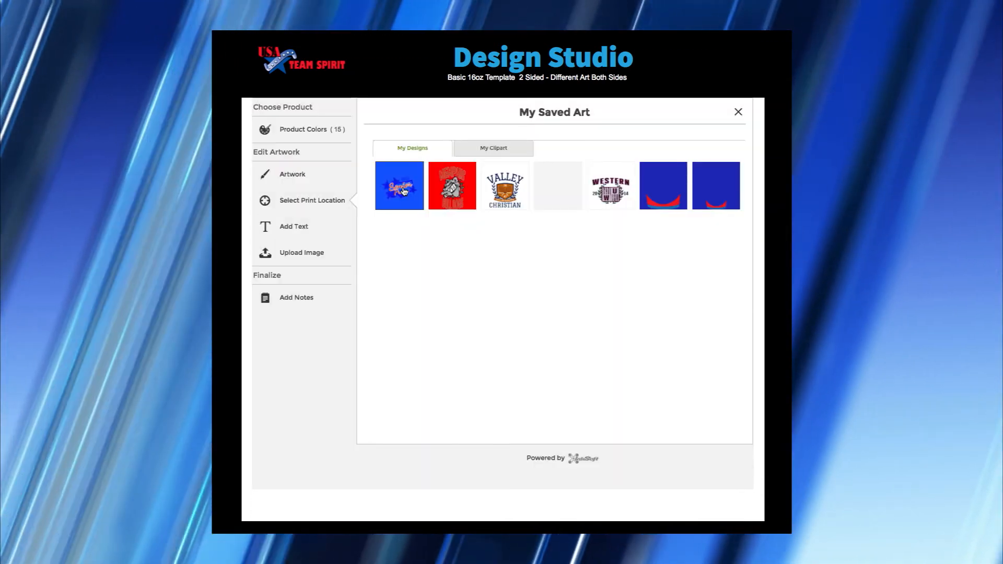
pyautogui.click(403, 192)
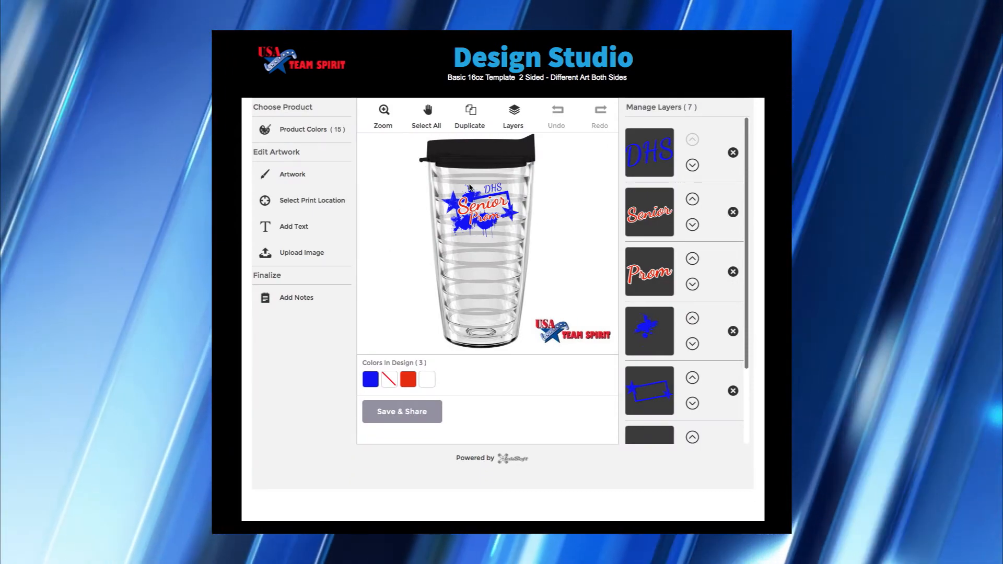
# - Change the DHS lettering at the top of the art to WHS
pyautogui.click(493, 190)
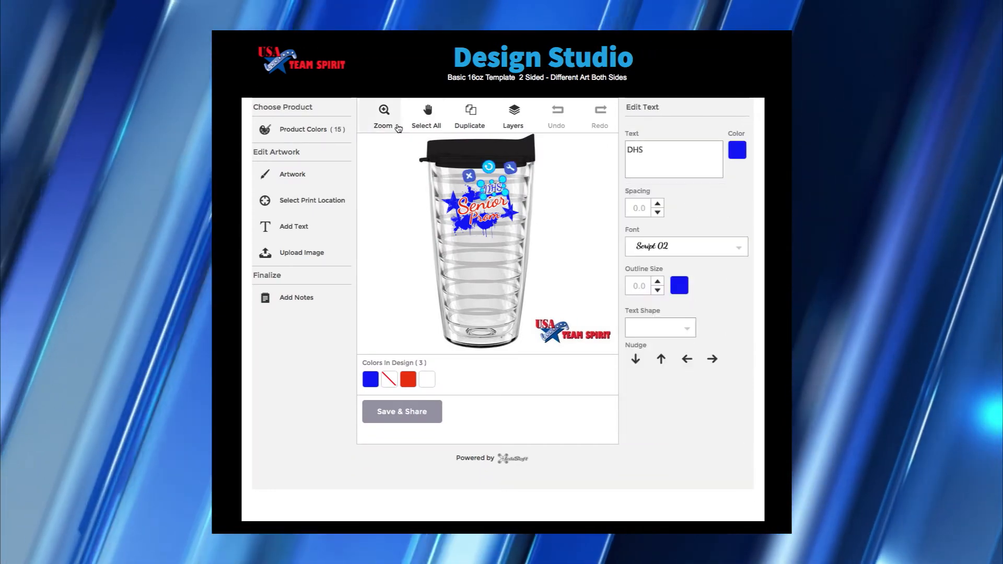
pyautogui.click(385, 110)
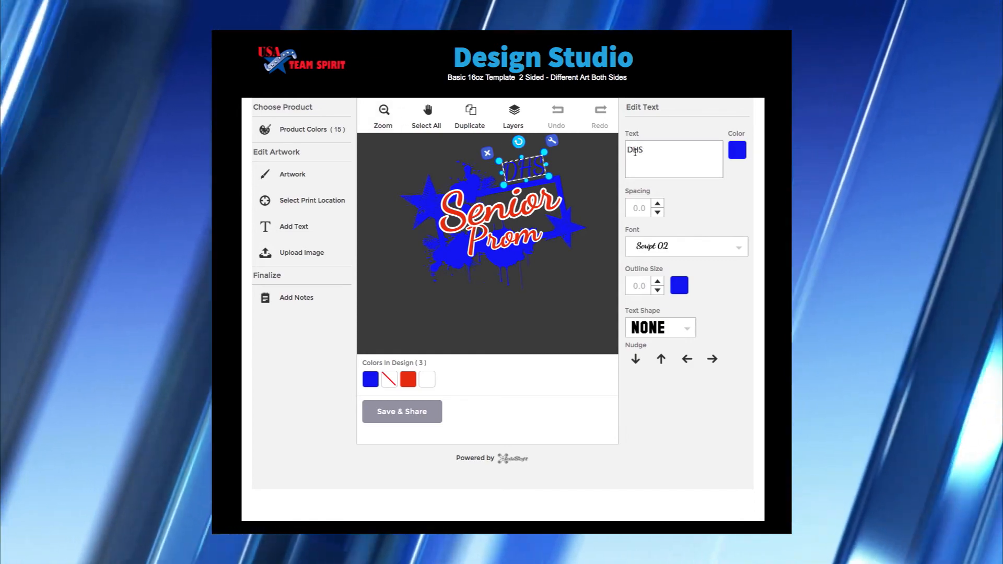
pyautogui.click(634, 151)
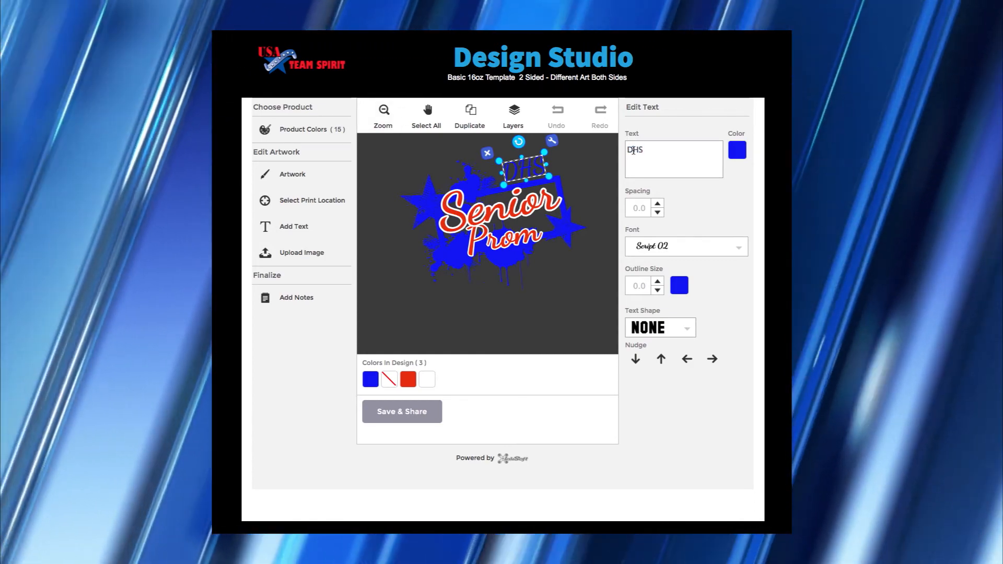
pyautogui.press('BackSpace')
pyautogui.write('W')
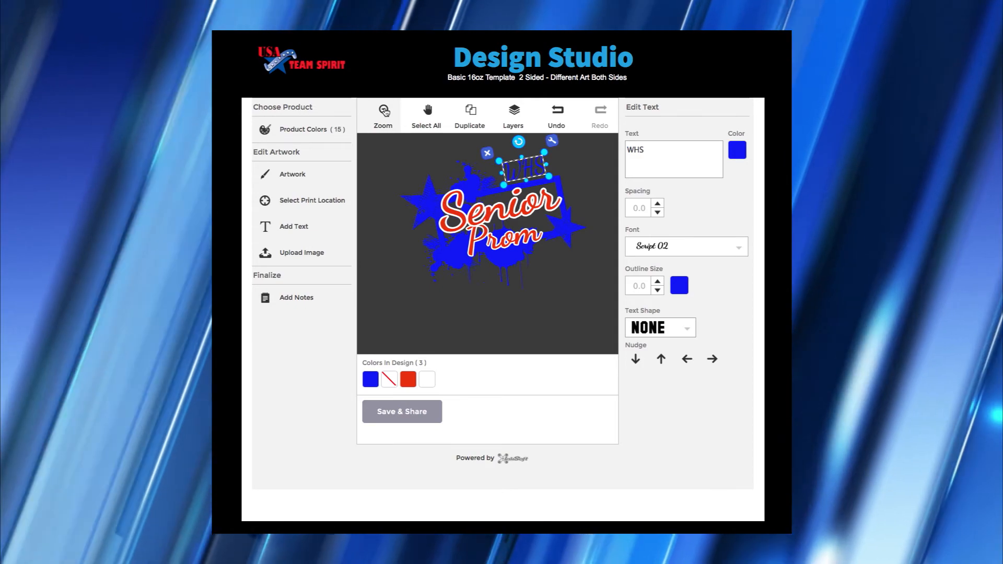
pyautogui.click(385, 112)
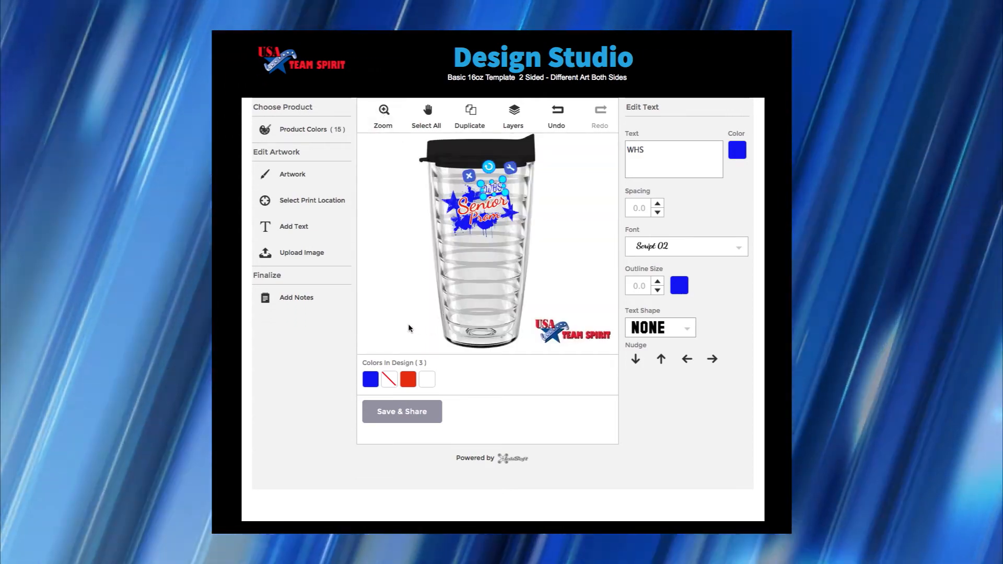
pyautogui.click(409, 328)
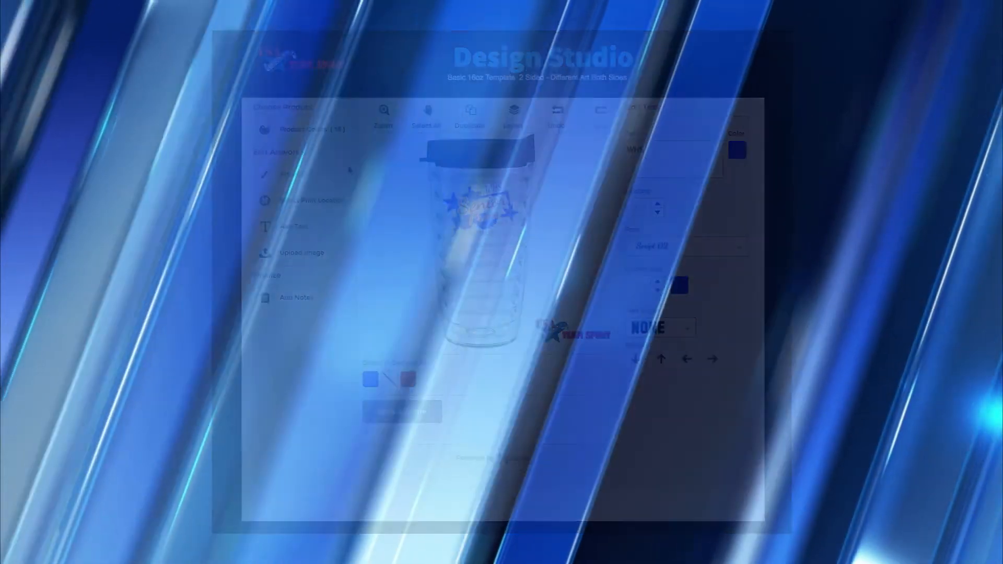